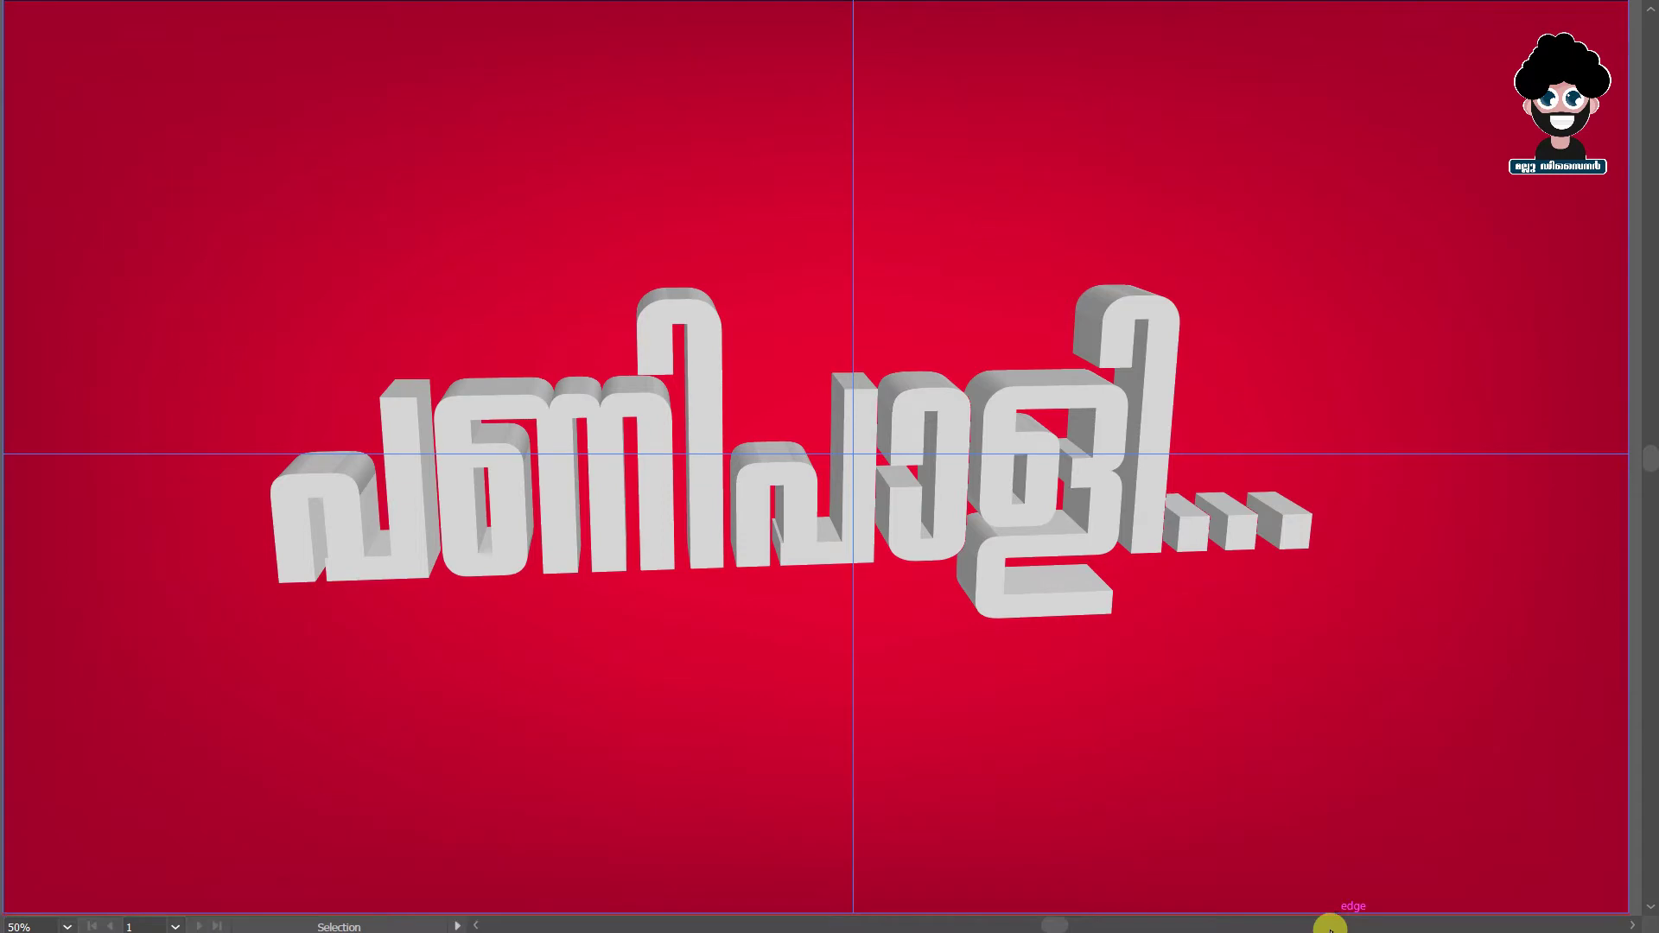
key("ctrl+semicolon")
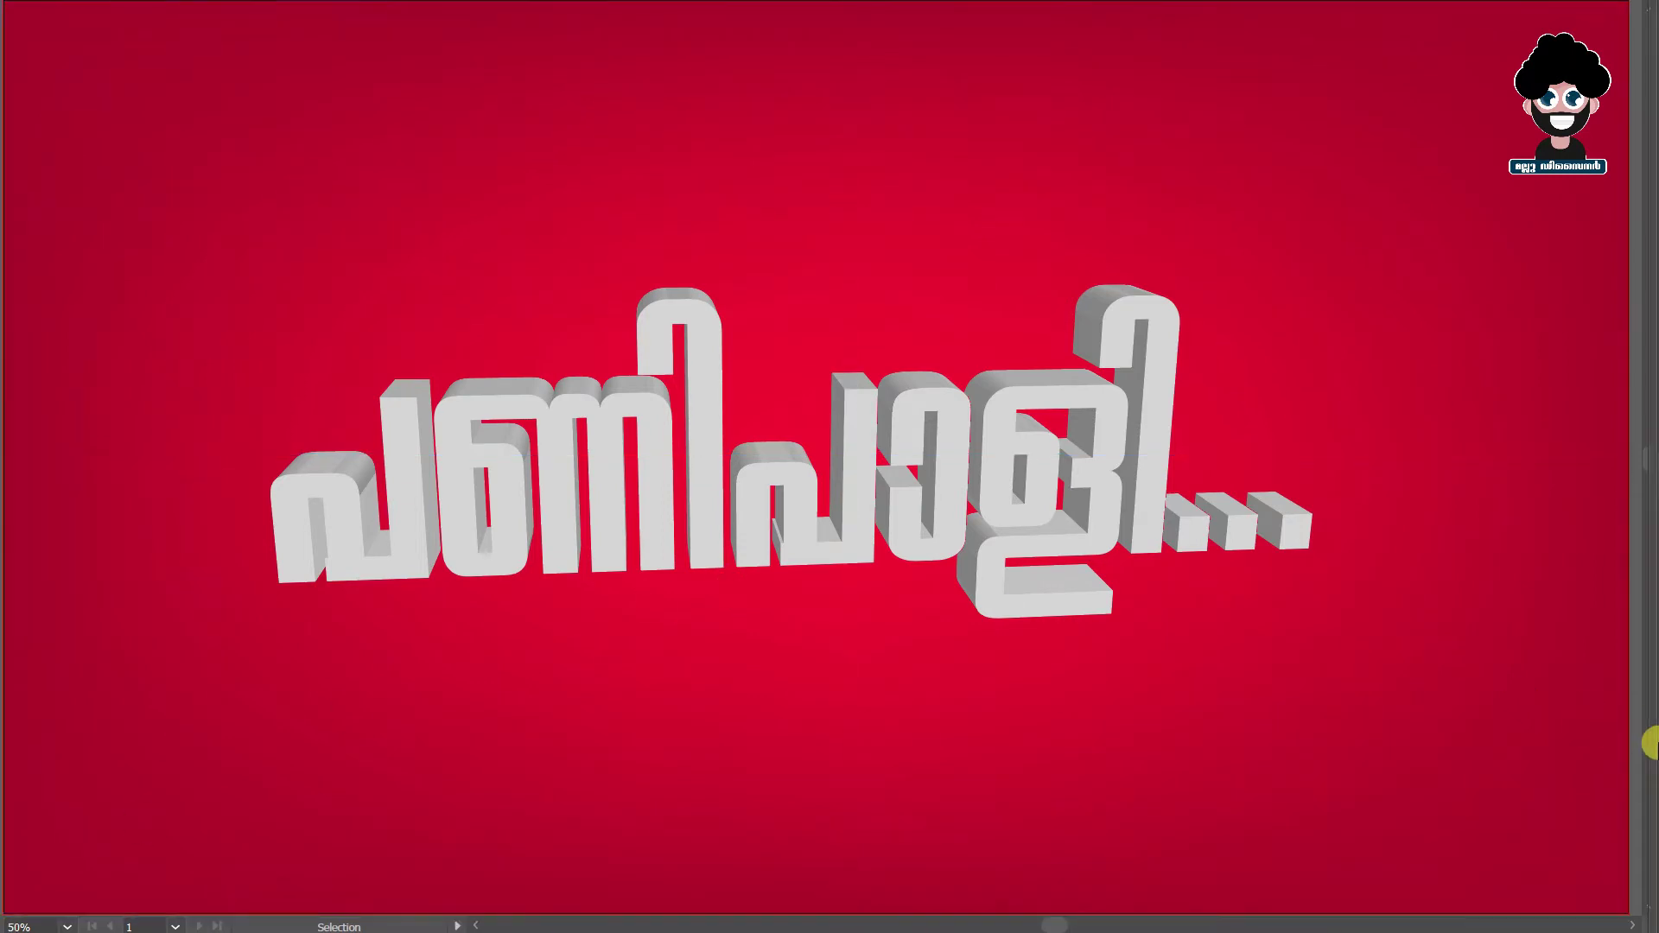
mouse_move(1652, 744)
key("ctrl+semicolon")
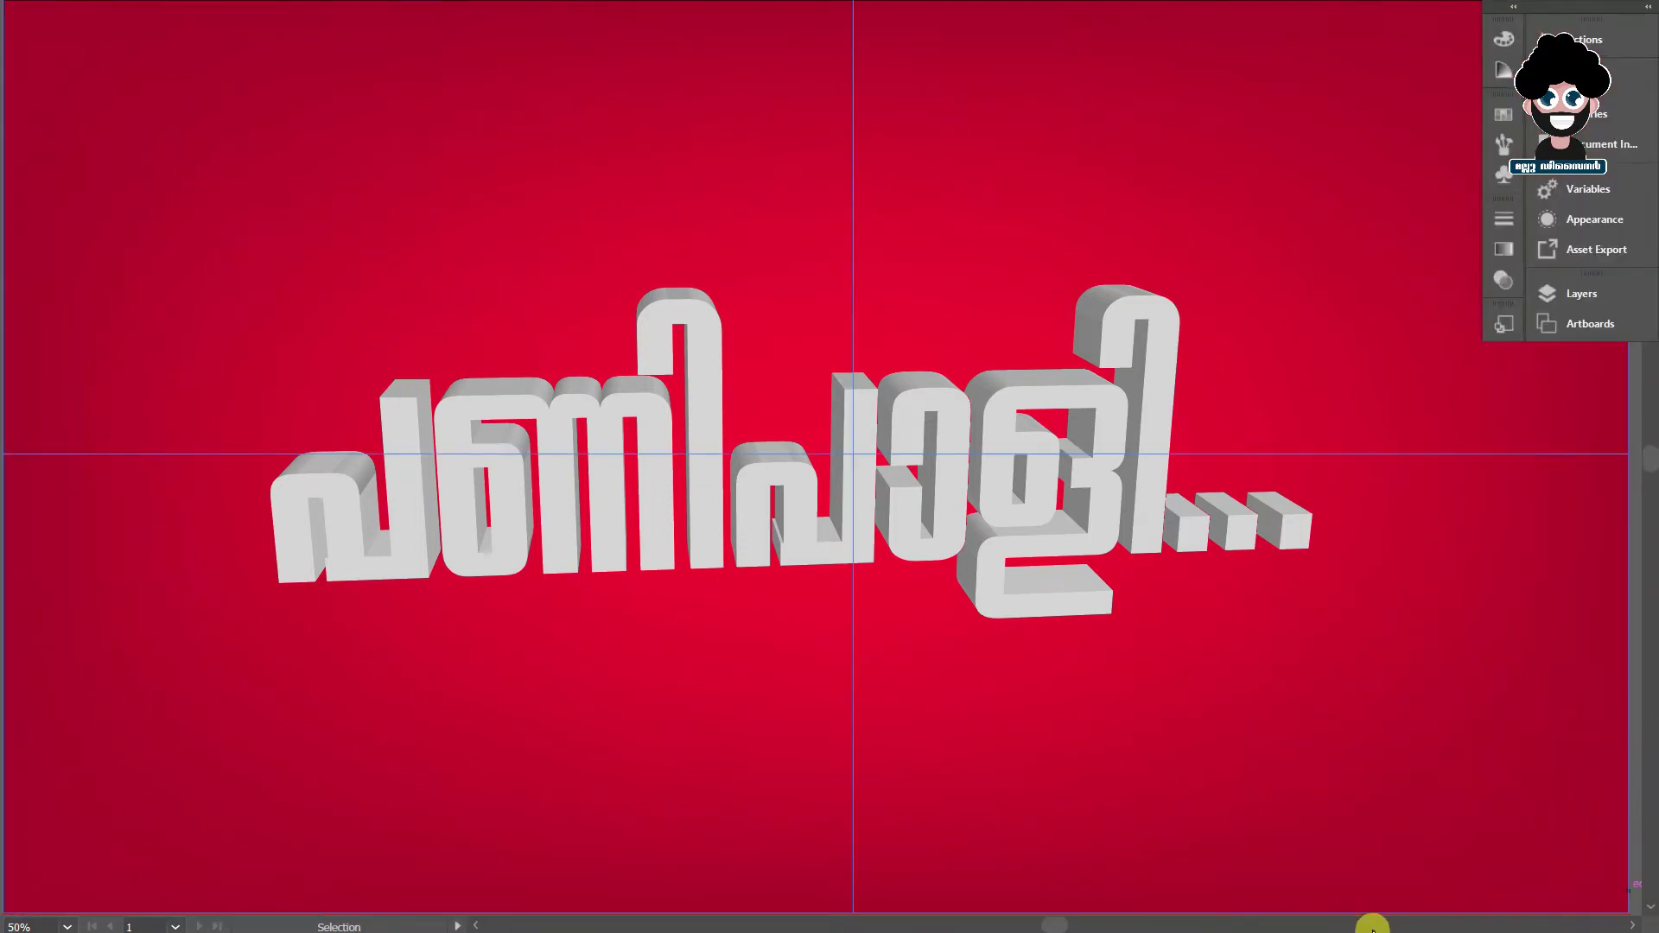
key("ctrl+semicolon")
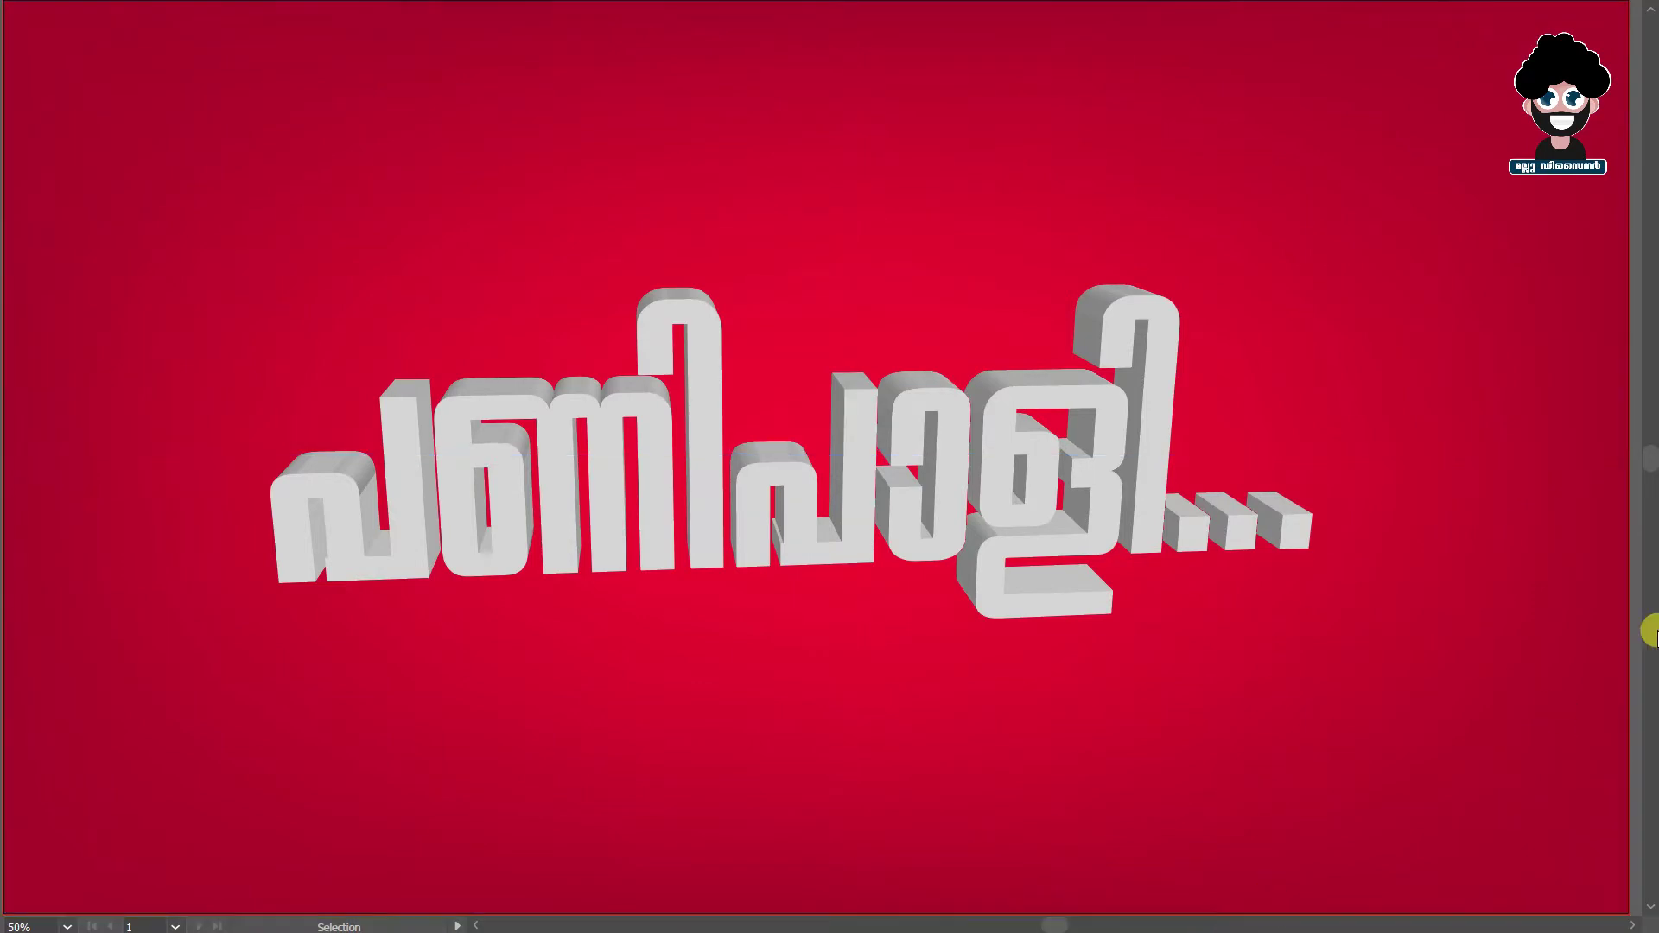
key("ctrl+semicolon")
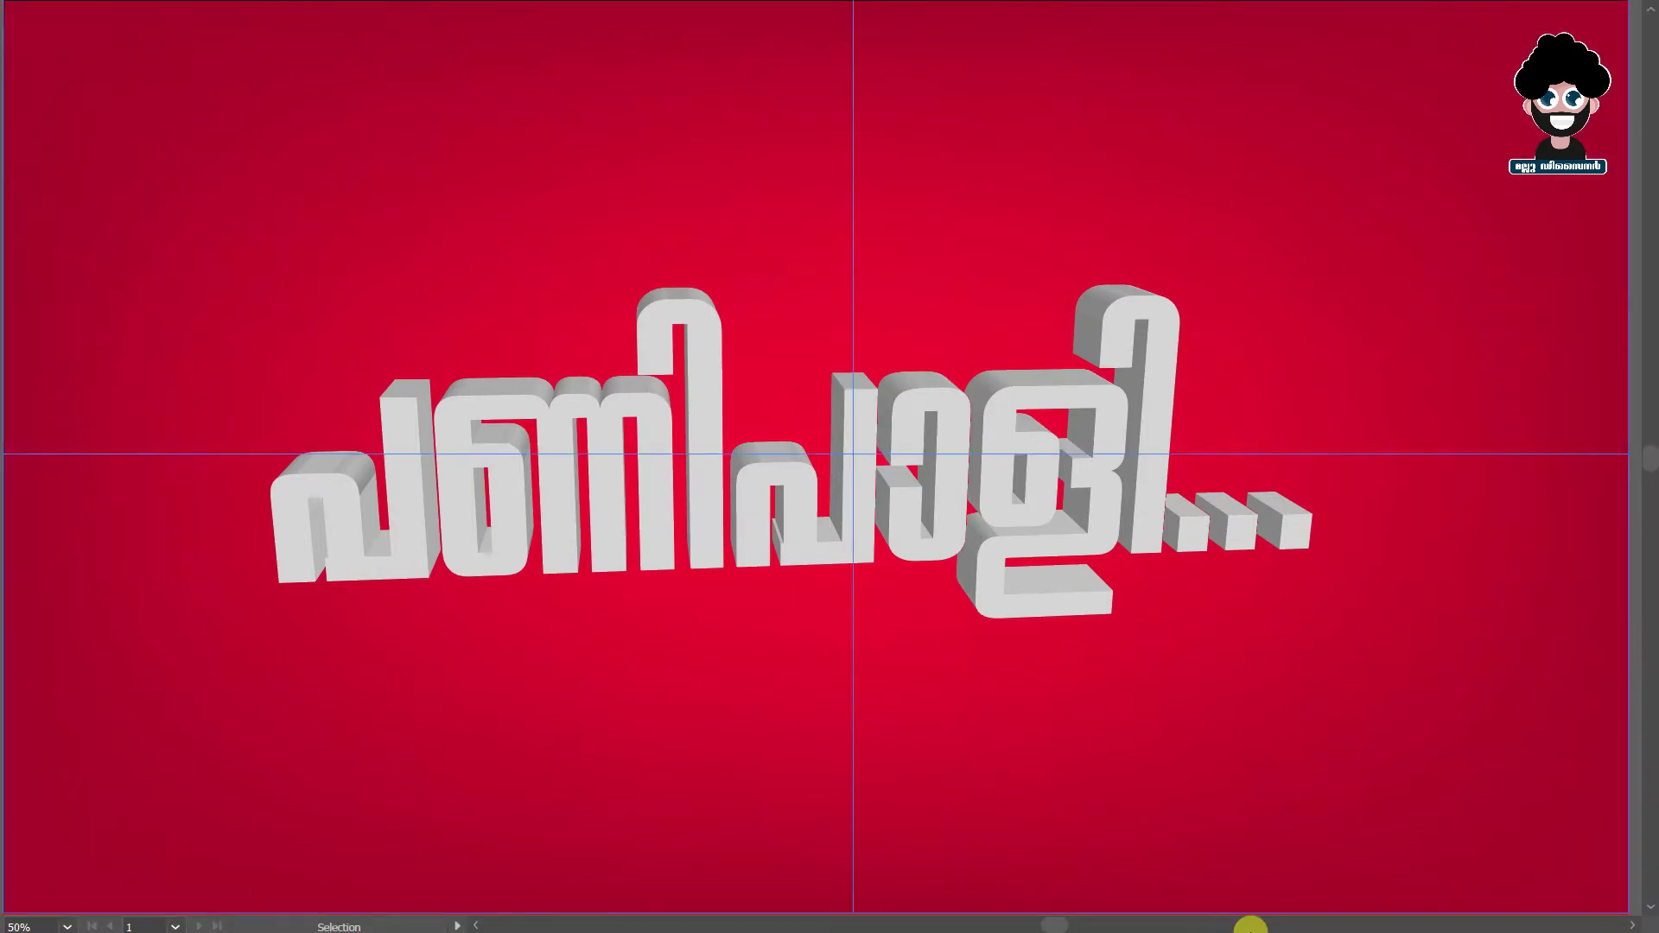
left_click(1380, 680)
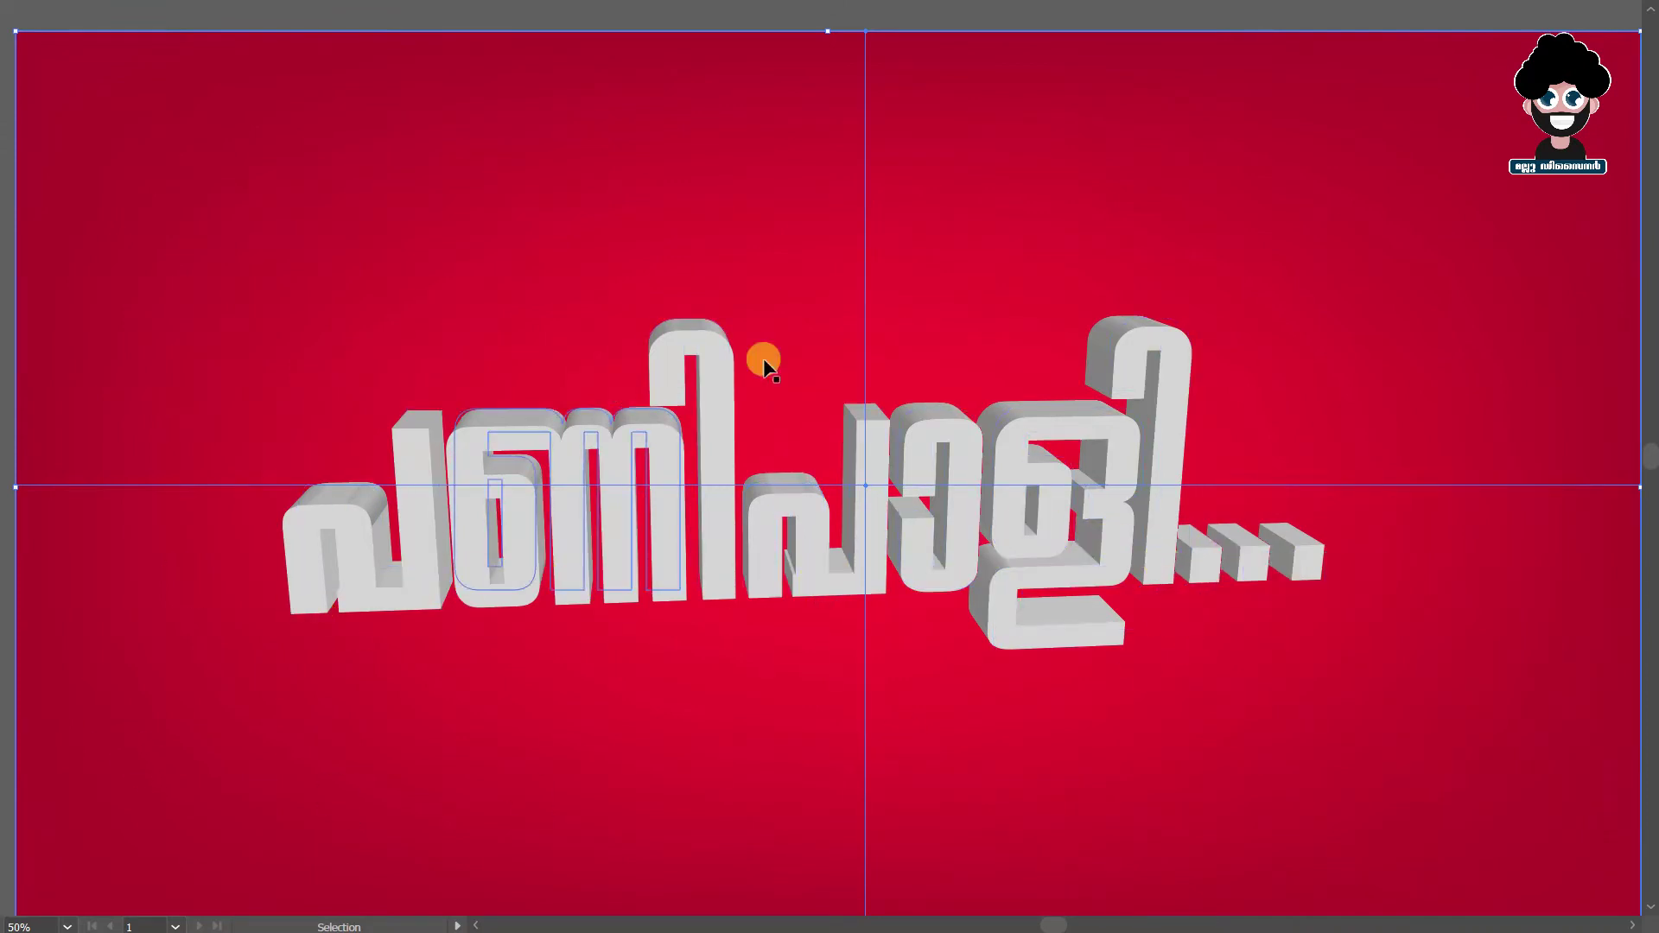
left_click_drag(1168, 558, 1172, 546)
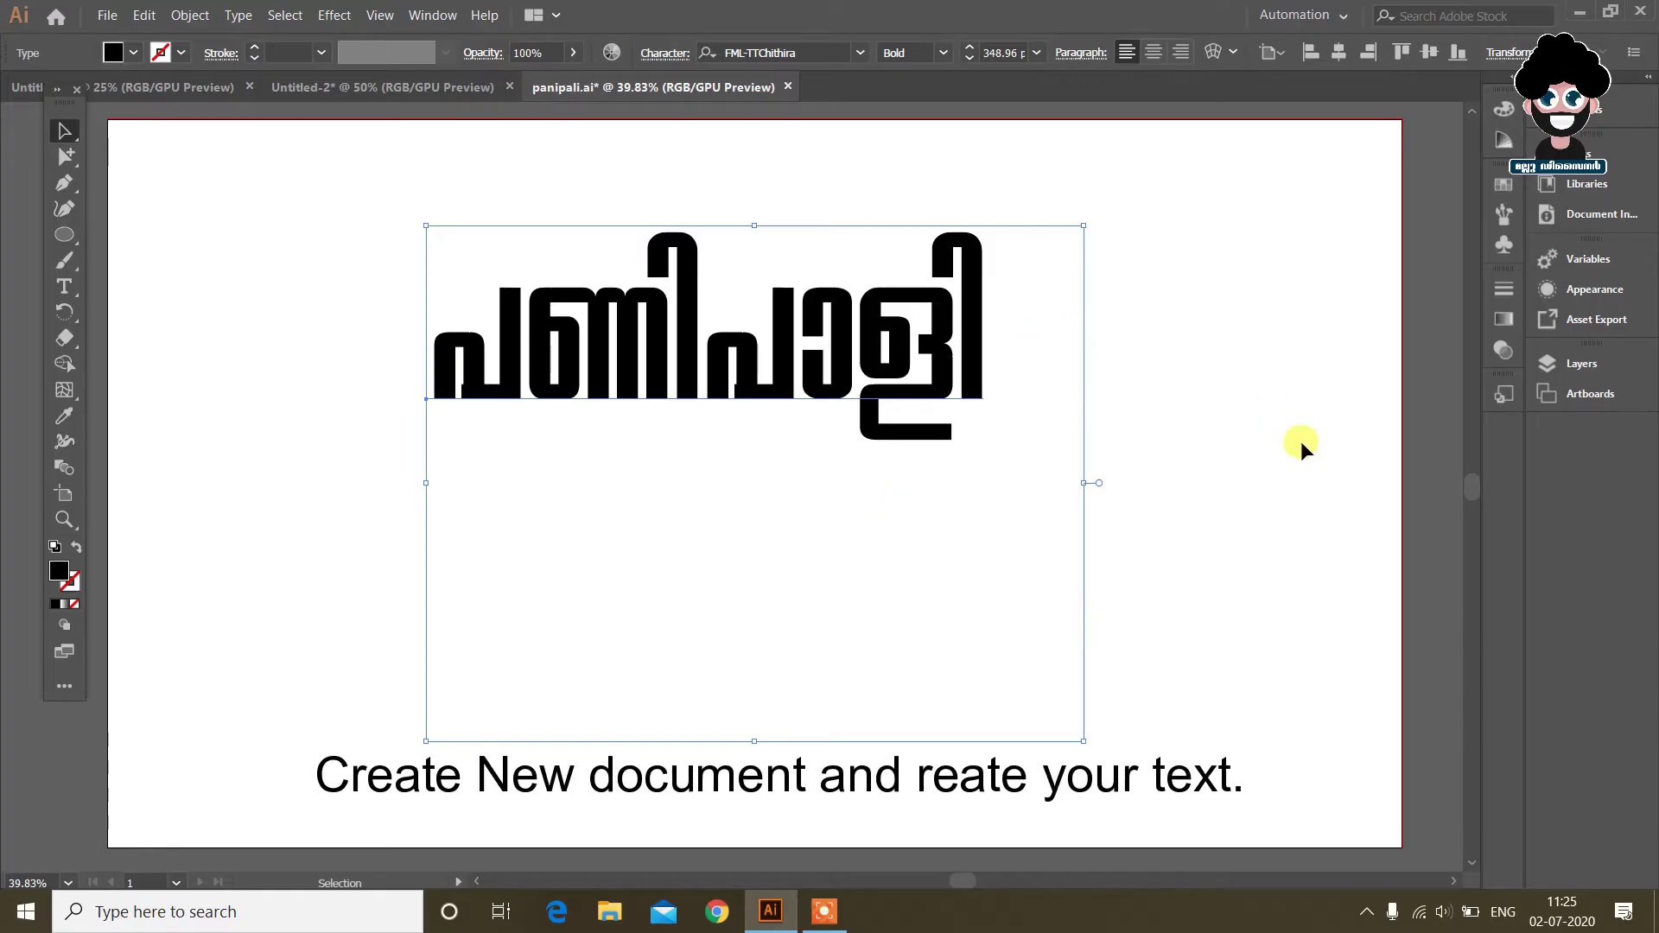
Enlarge the black text to about 449 pt and move it down towards the middle of the artboard
left_click(1154, 285)
left_click(877, 333)
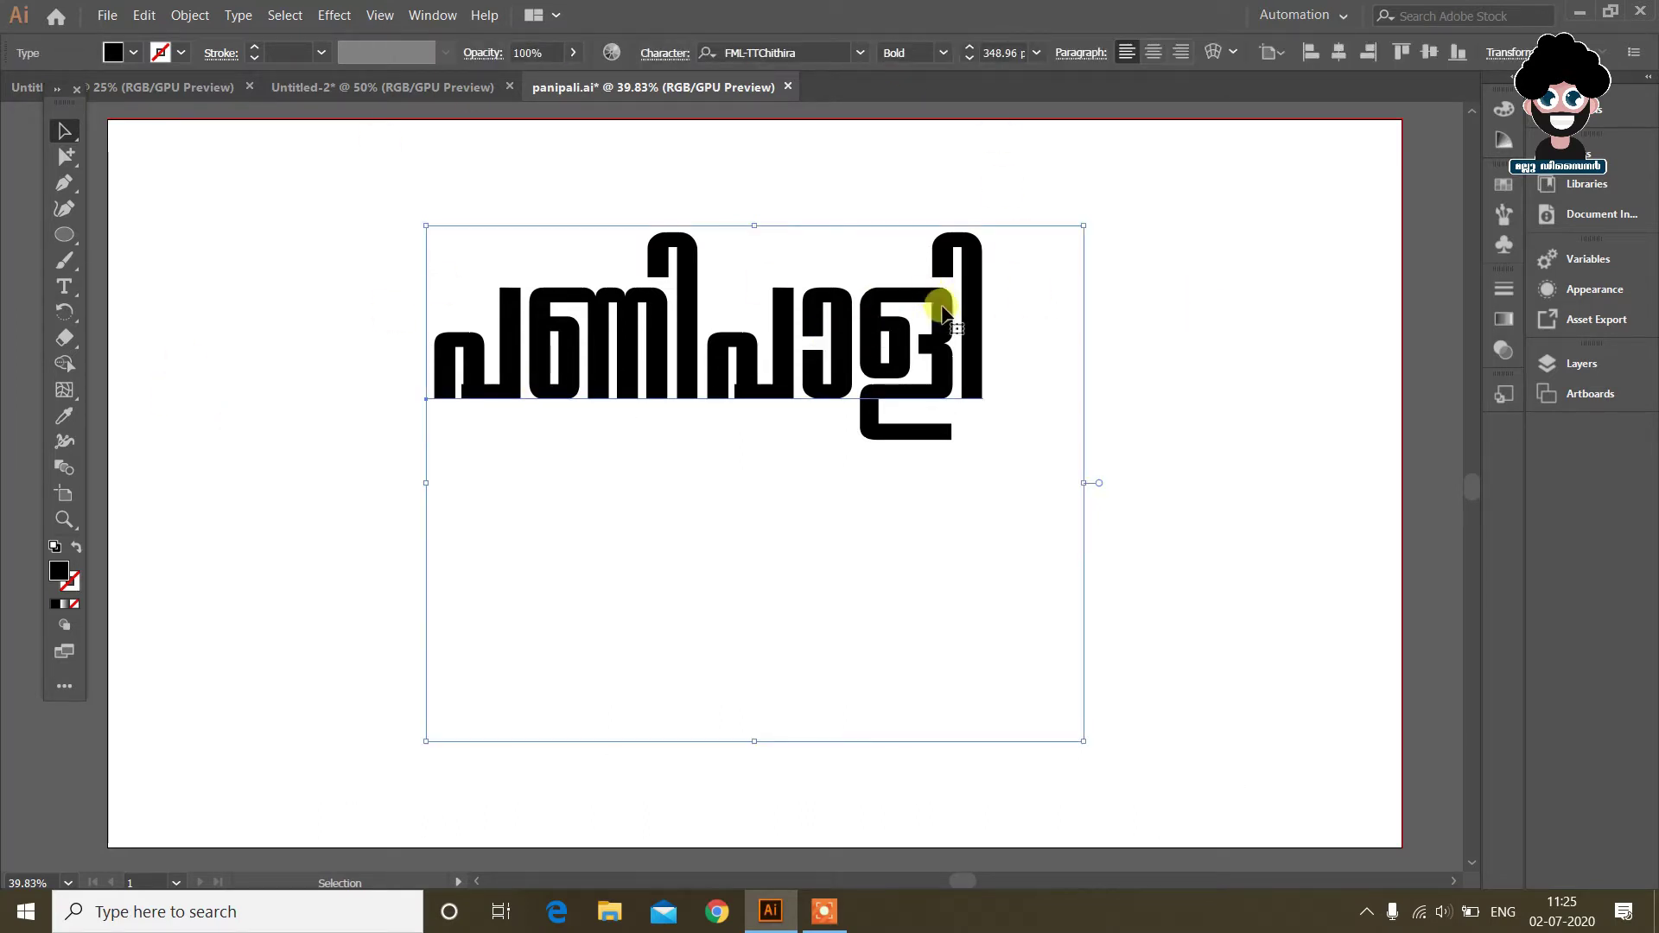
left_click(1088, 486)
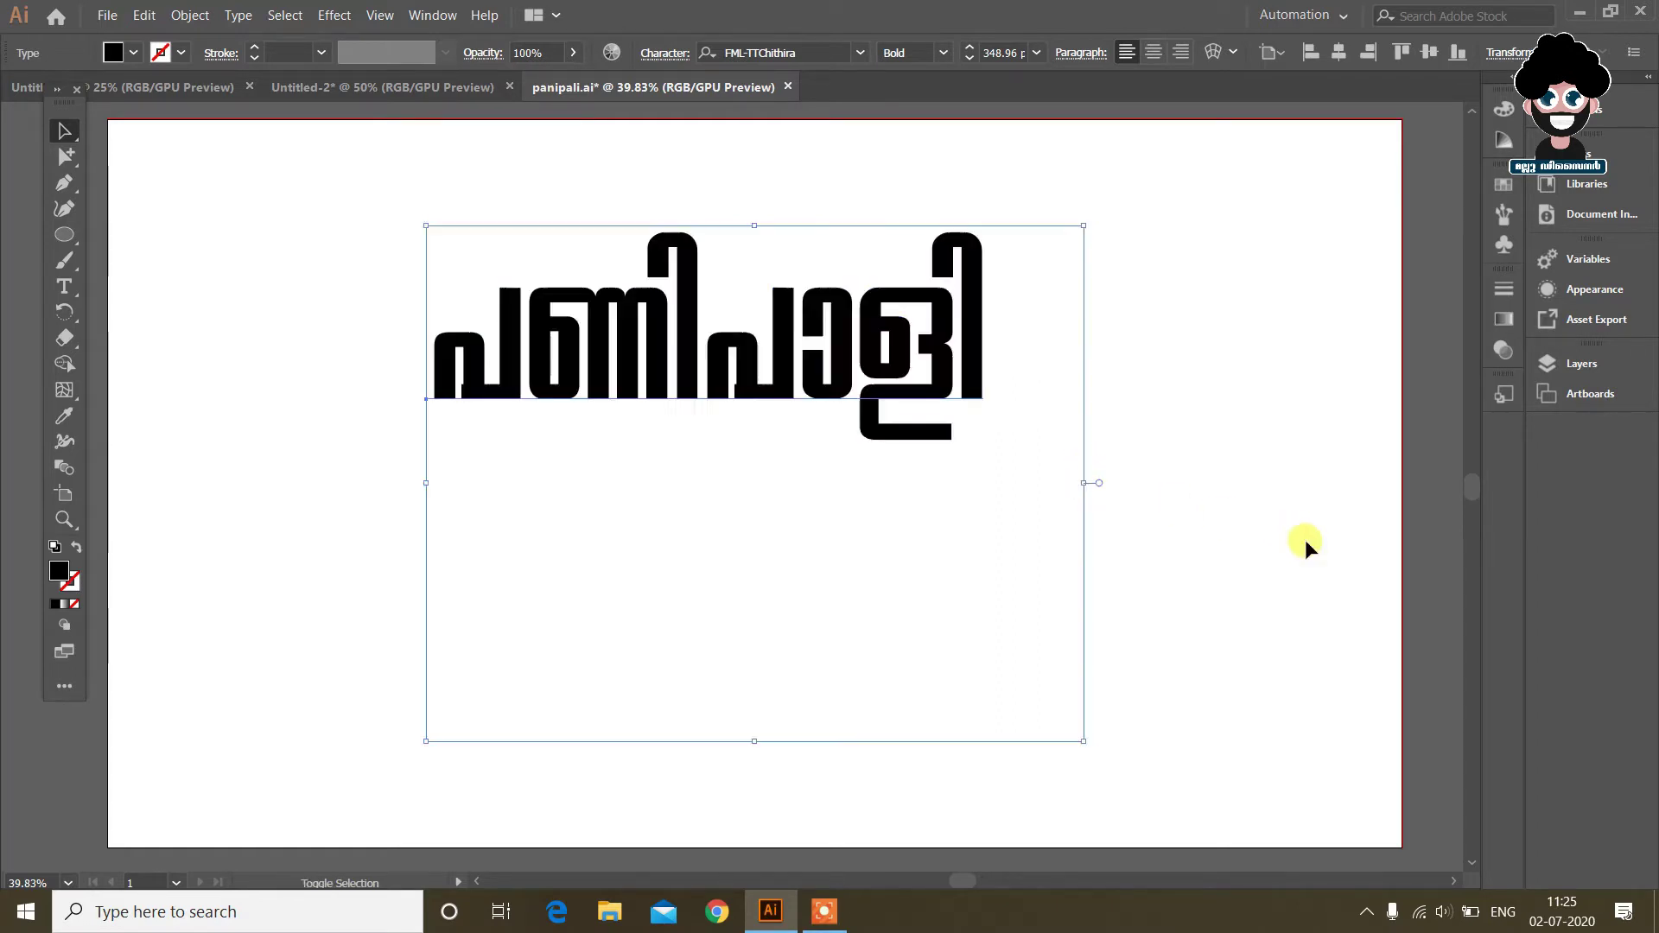
left_click_drag(1087, 487, 1271, 484)
left_click_drag(1111, 326, 1050, 536)
Centre the text frame on the artboard horizontally and vertically, and shift it down so the lettering sits near the middle
left_click(1339, 55)
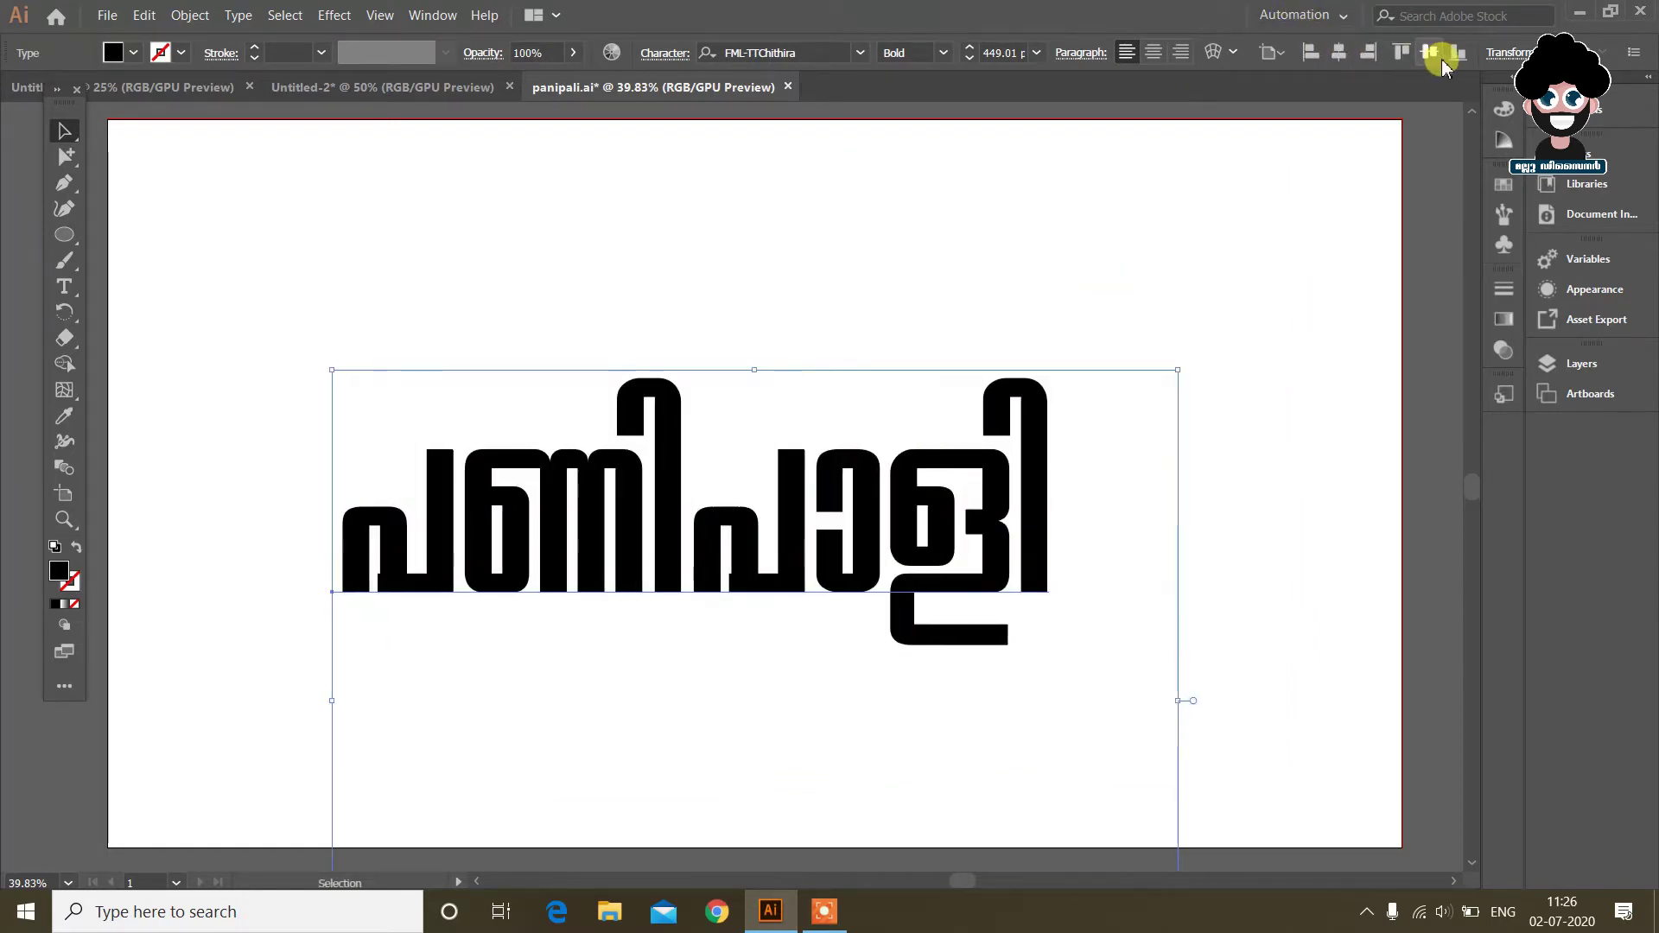
left_click(1431, 53)
left_click(1323, 308)
left_click_drag(1008, 259, 1018, 421)
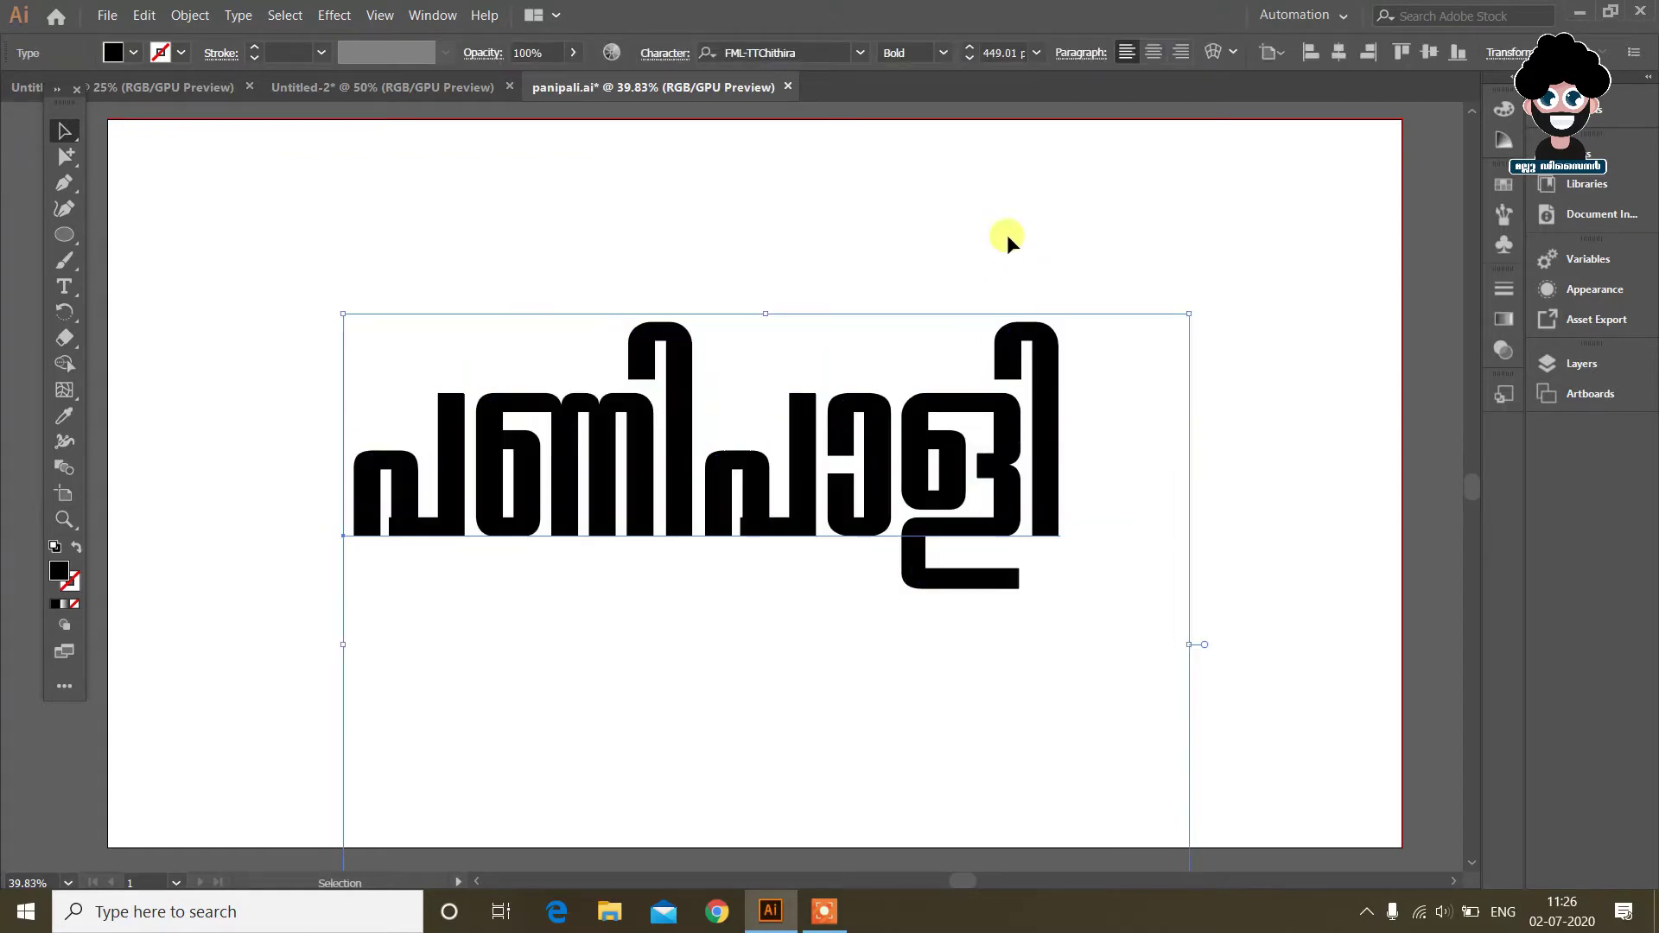
Try red and white fills on the text and settle on the dark red swatch
left_click(134, 54)
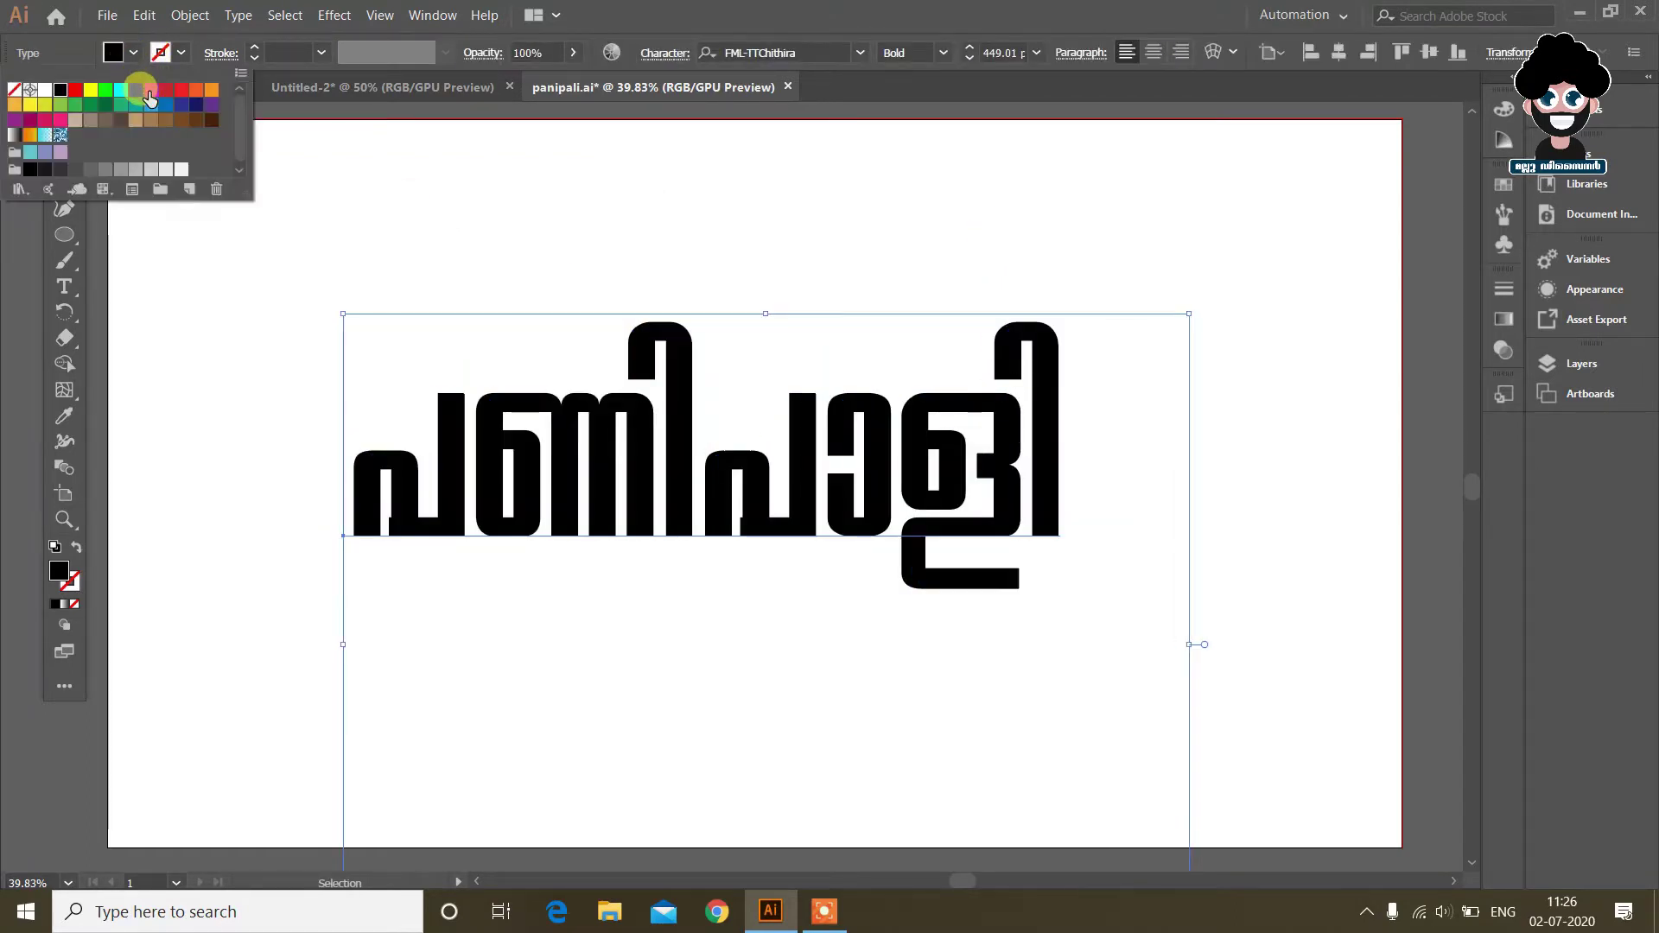
left_click(161, 92)
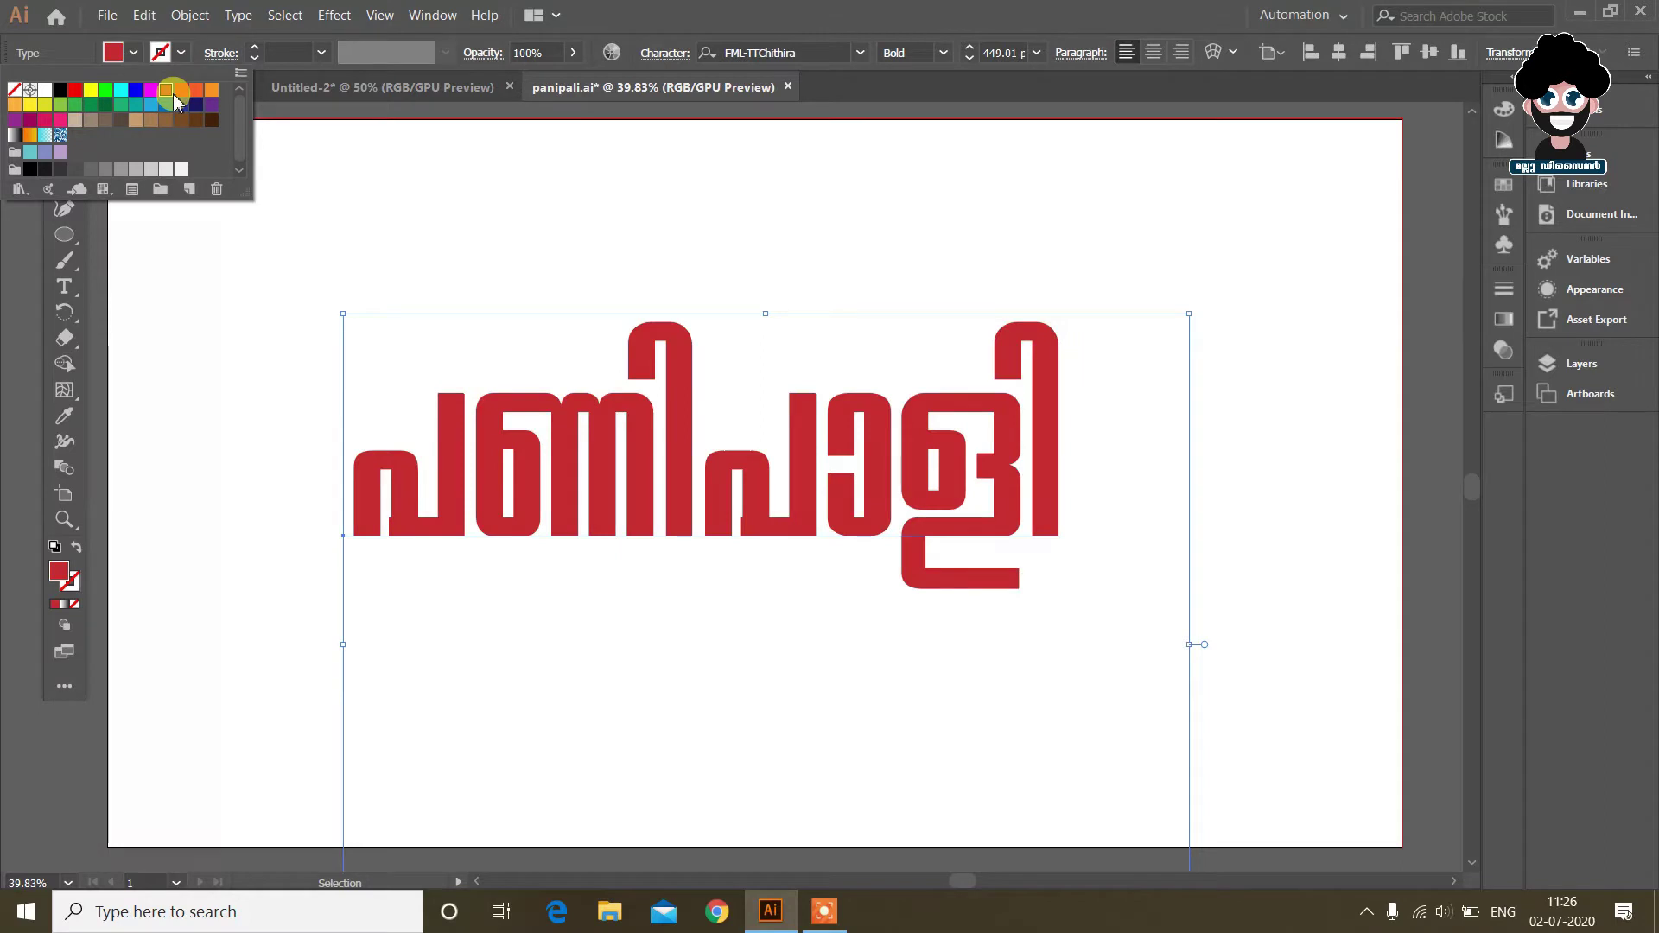
left_click(45, 91)
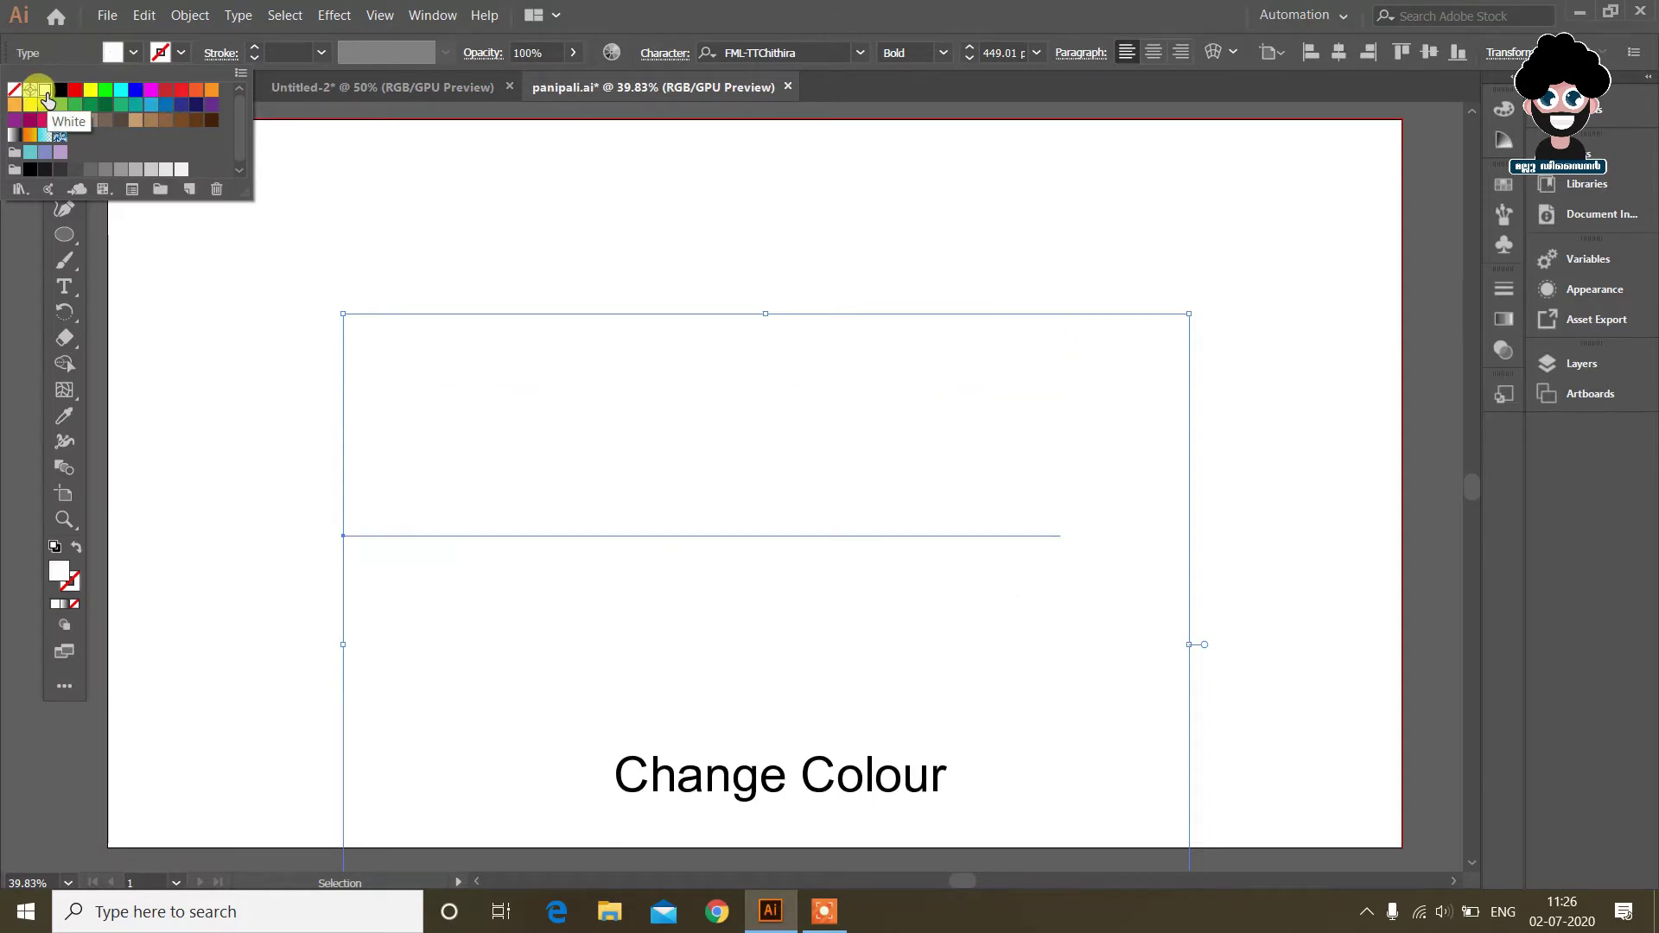
left_click(164, 93)
left_click(830, 209)
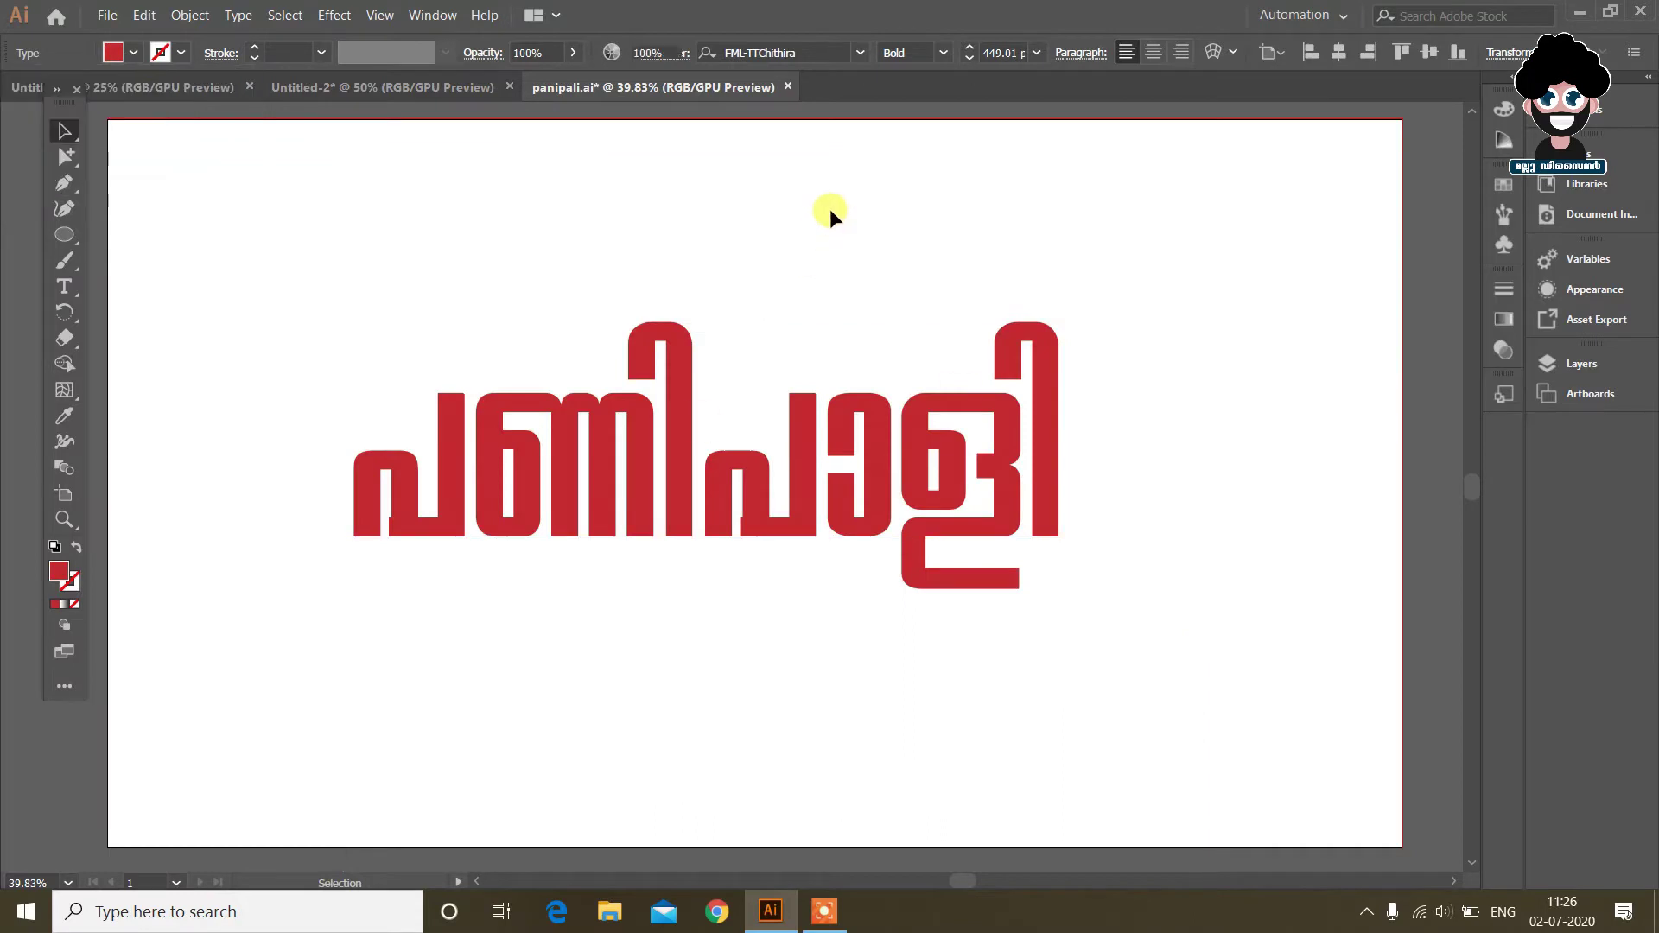
Convert the red text to outlines
left_click(662, 460)
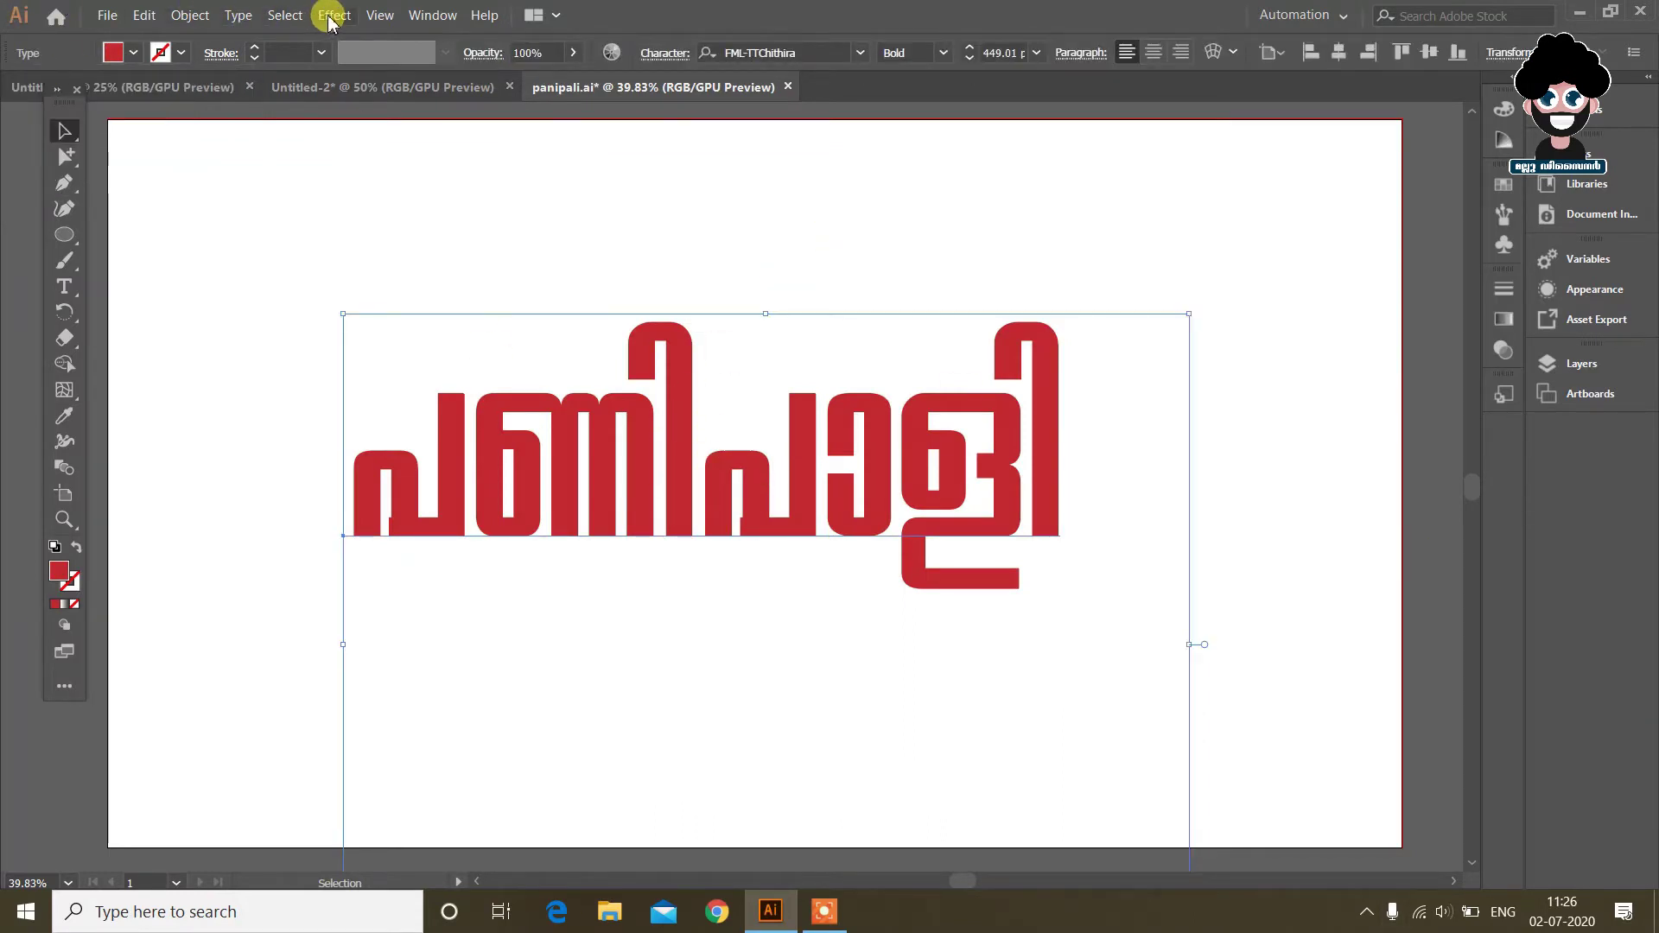
right_click(673, 458)
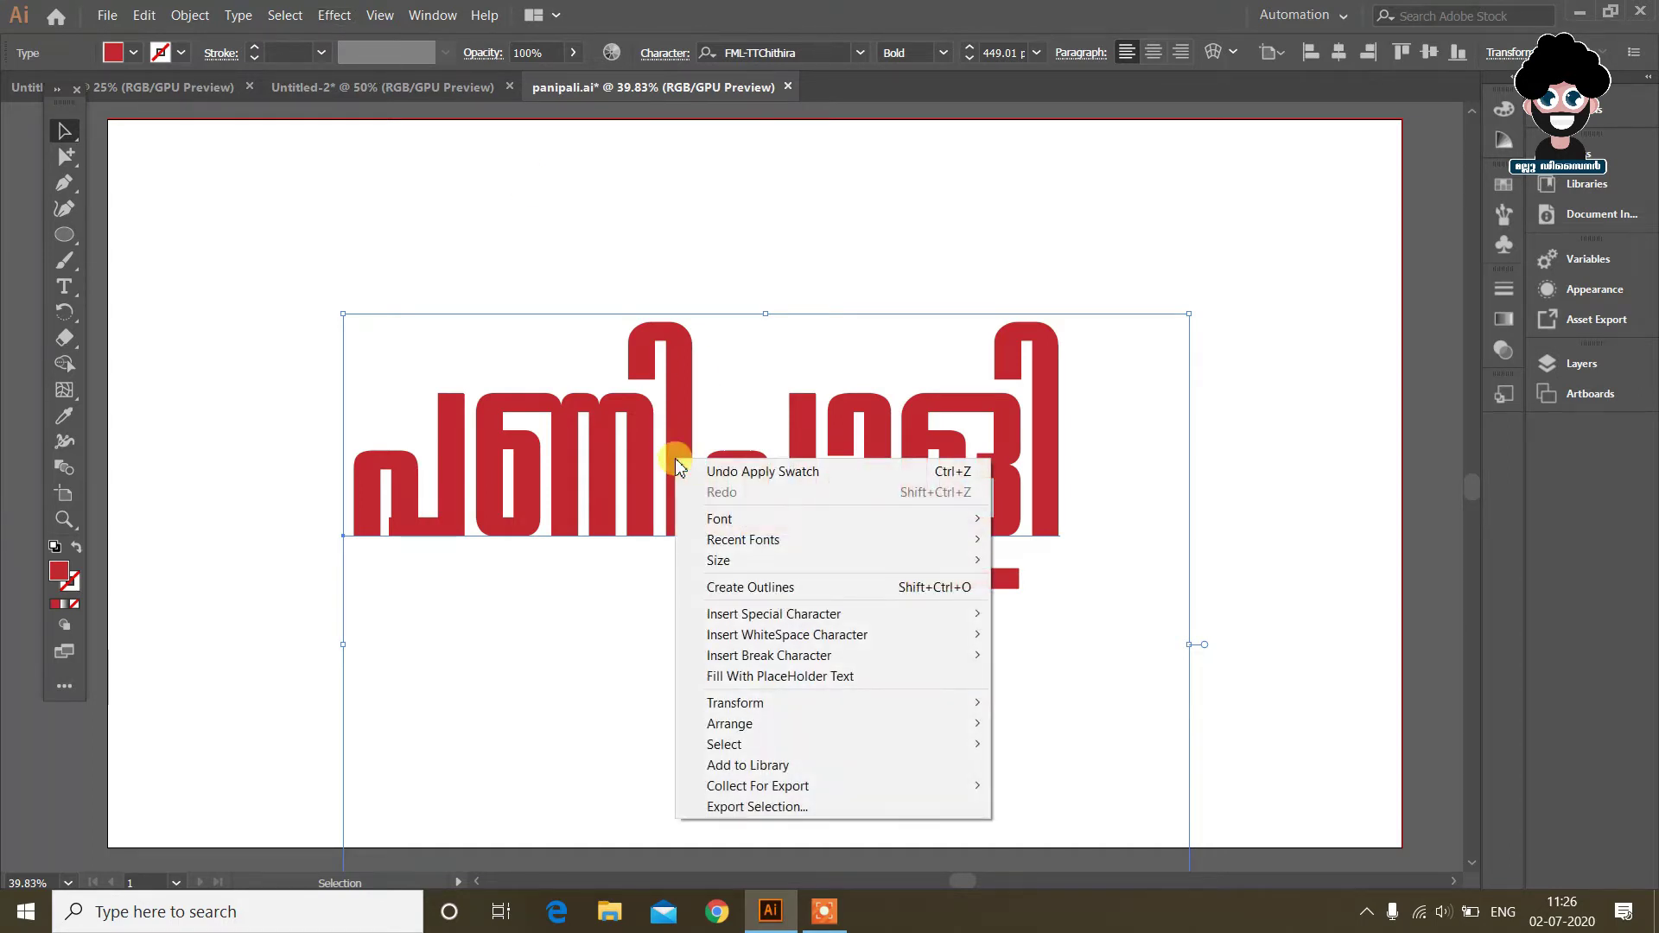
left_click(674, 431)
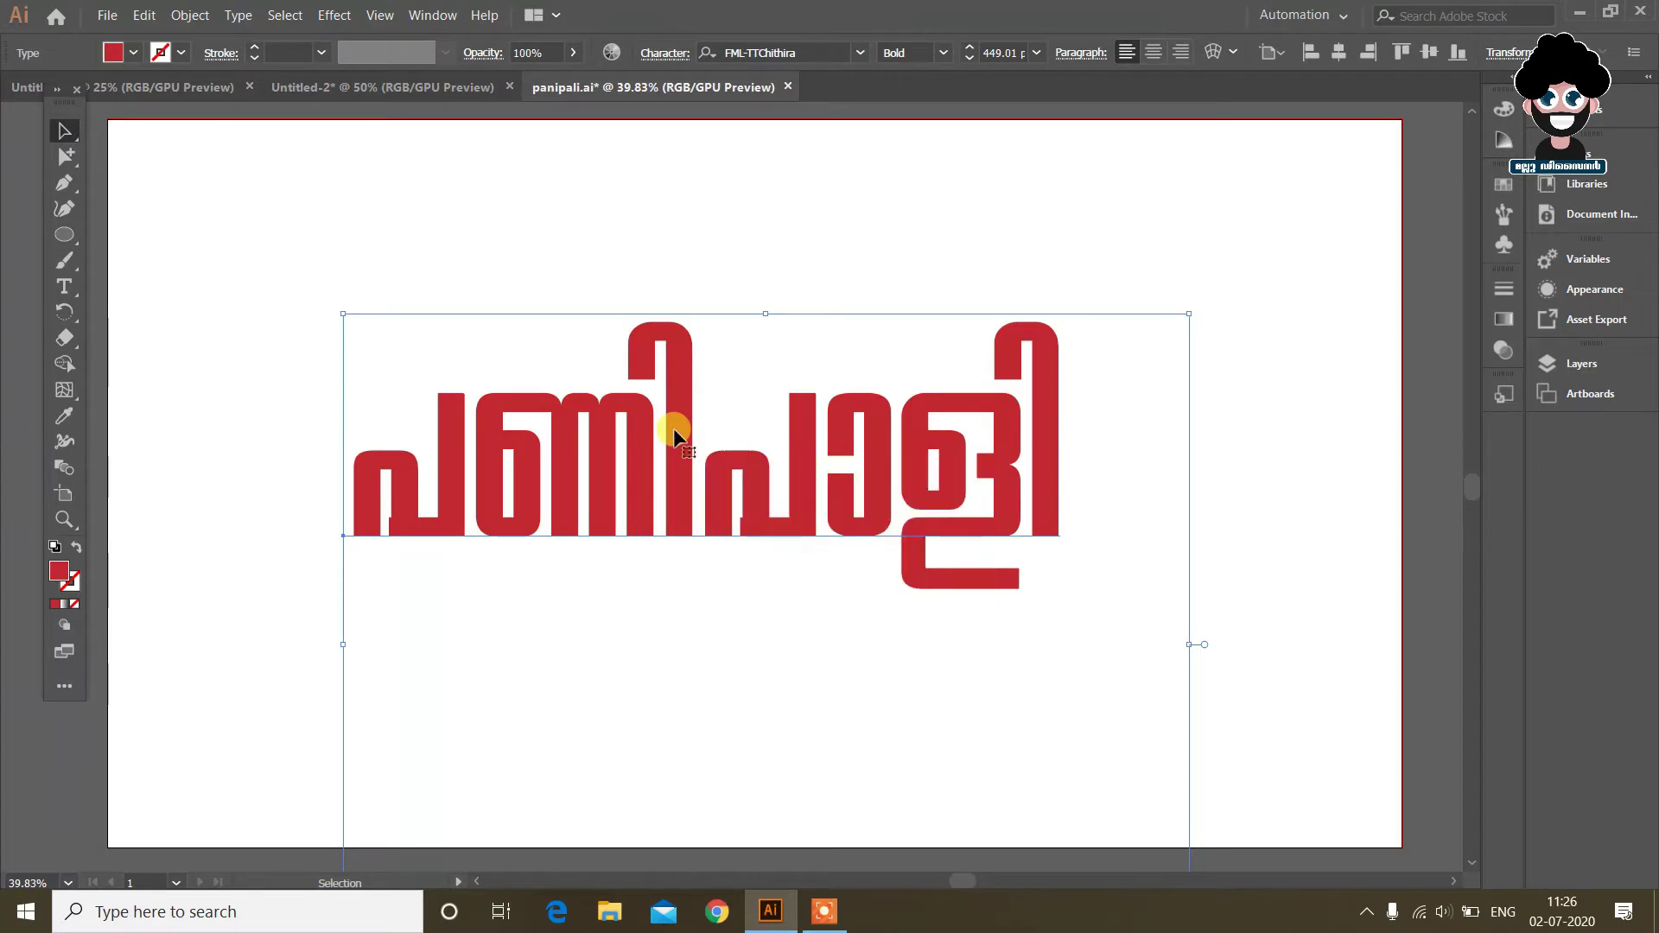
right_click(808, 474)
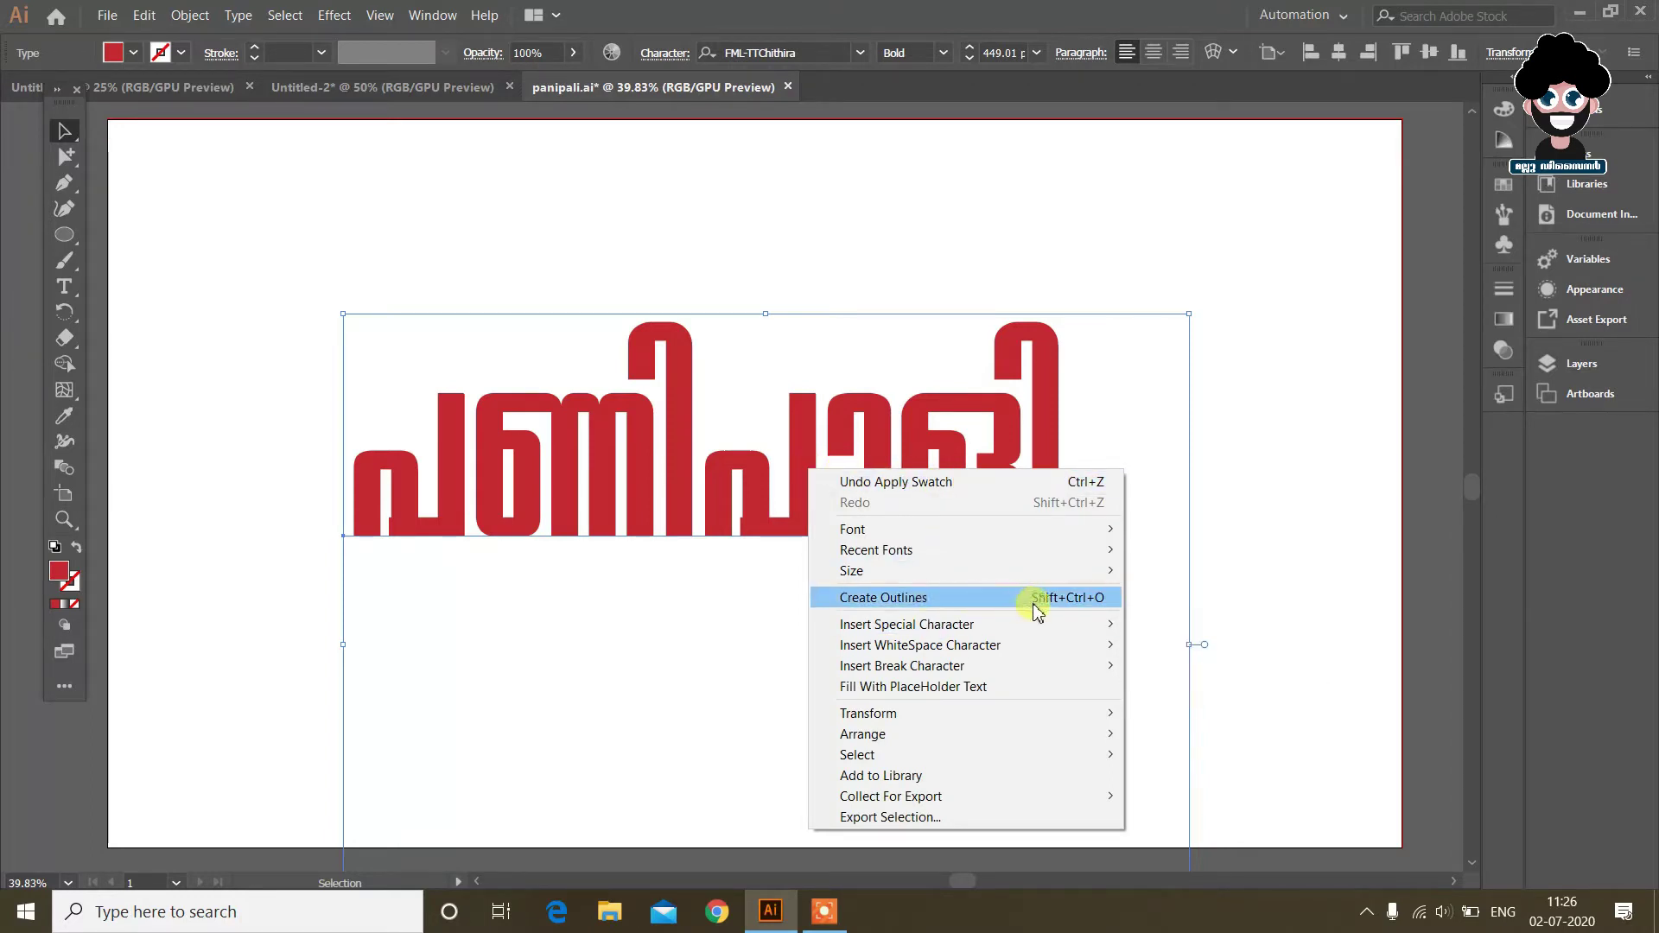
left_click(1087, 599)
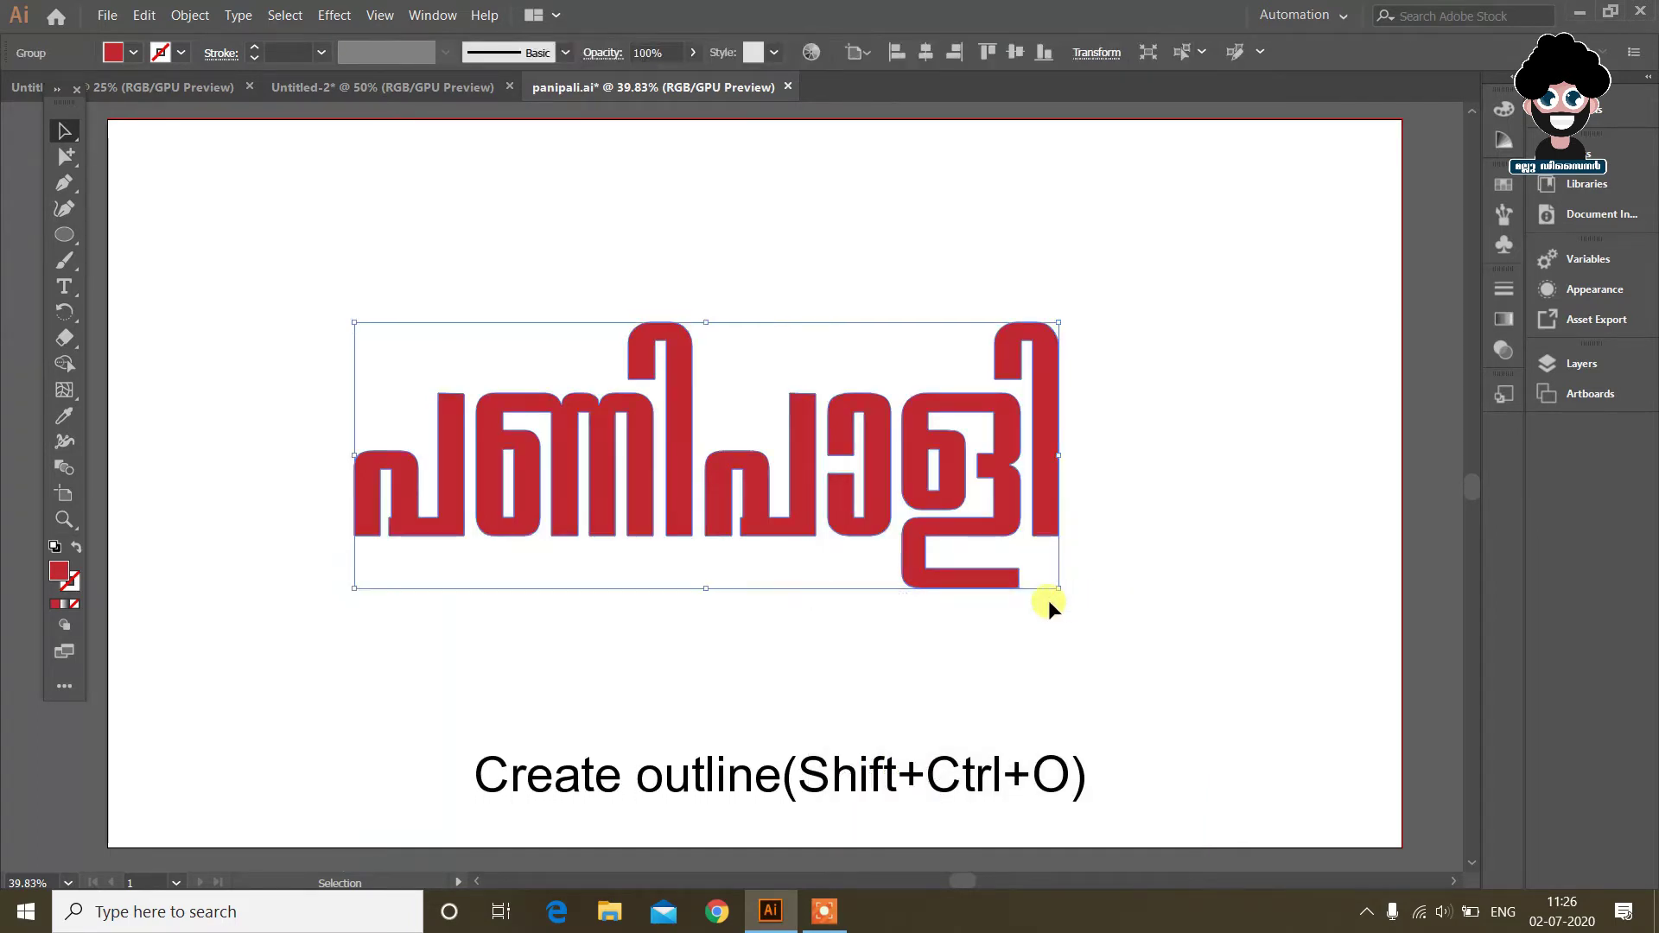
Try moving the second-to-last letter on its own inside the outlined group, undo the move and exit the group
left_click(710, 258)
left_click(689, 417)
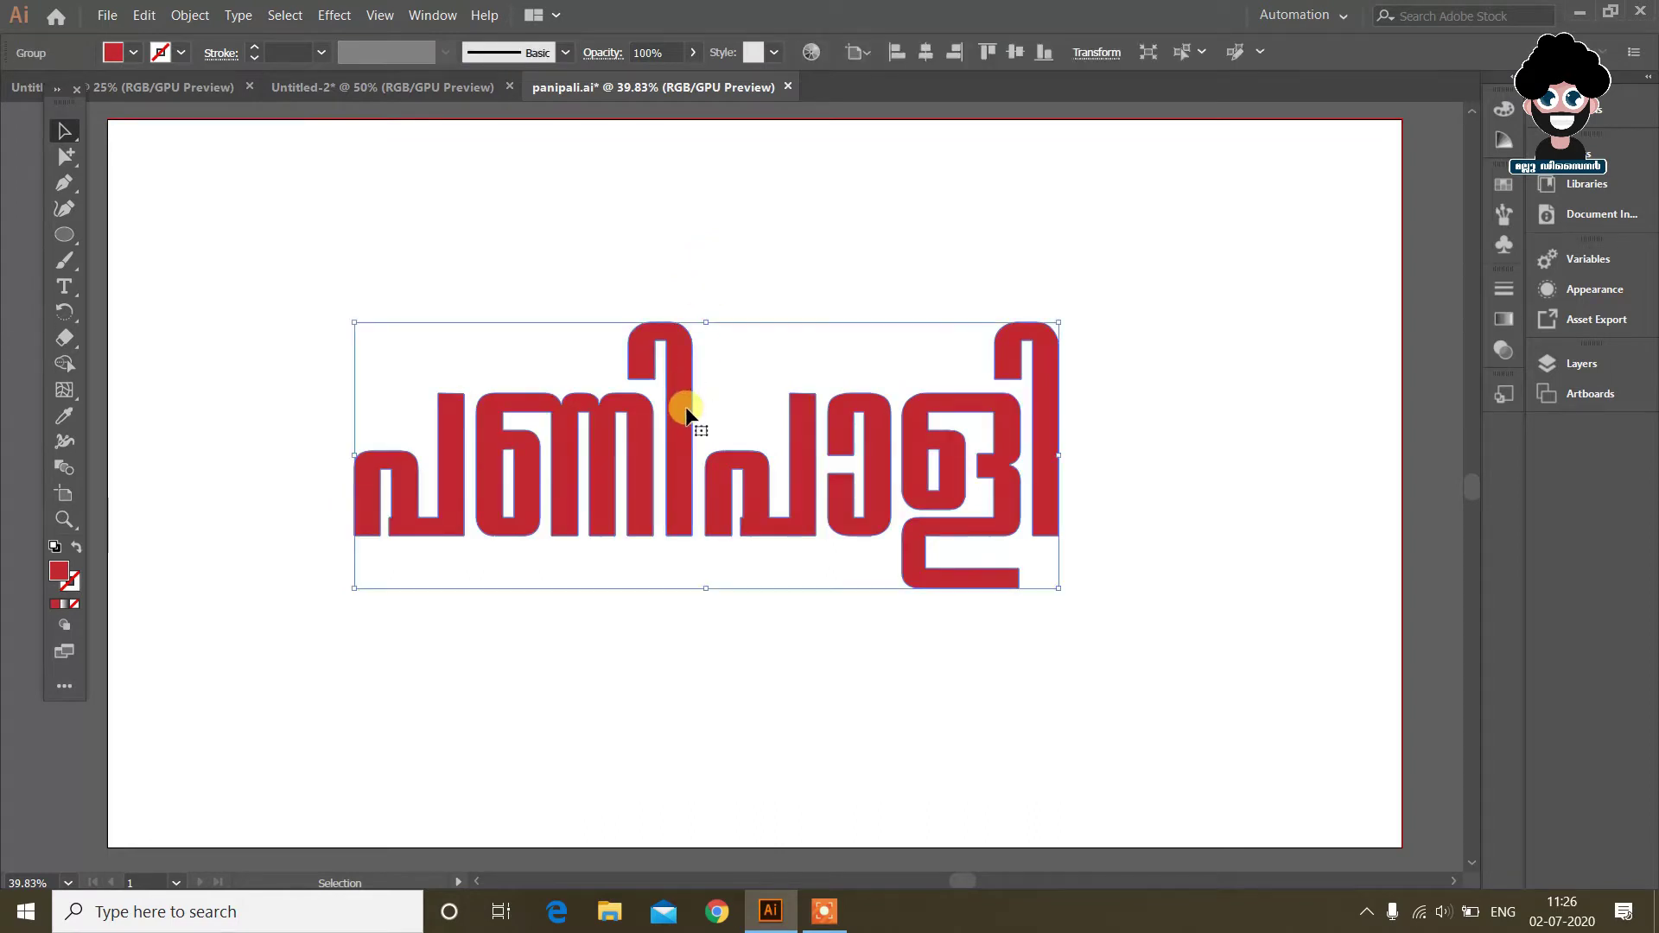
double_click(1006, 465)
left_click_drag(1003, 479, 1076, 511)
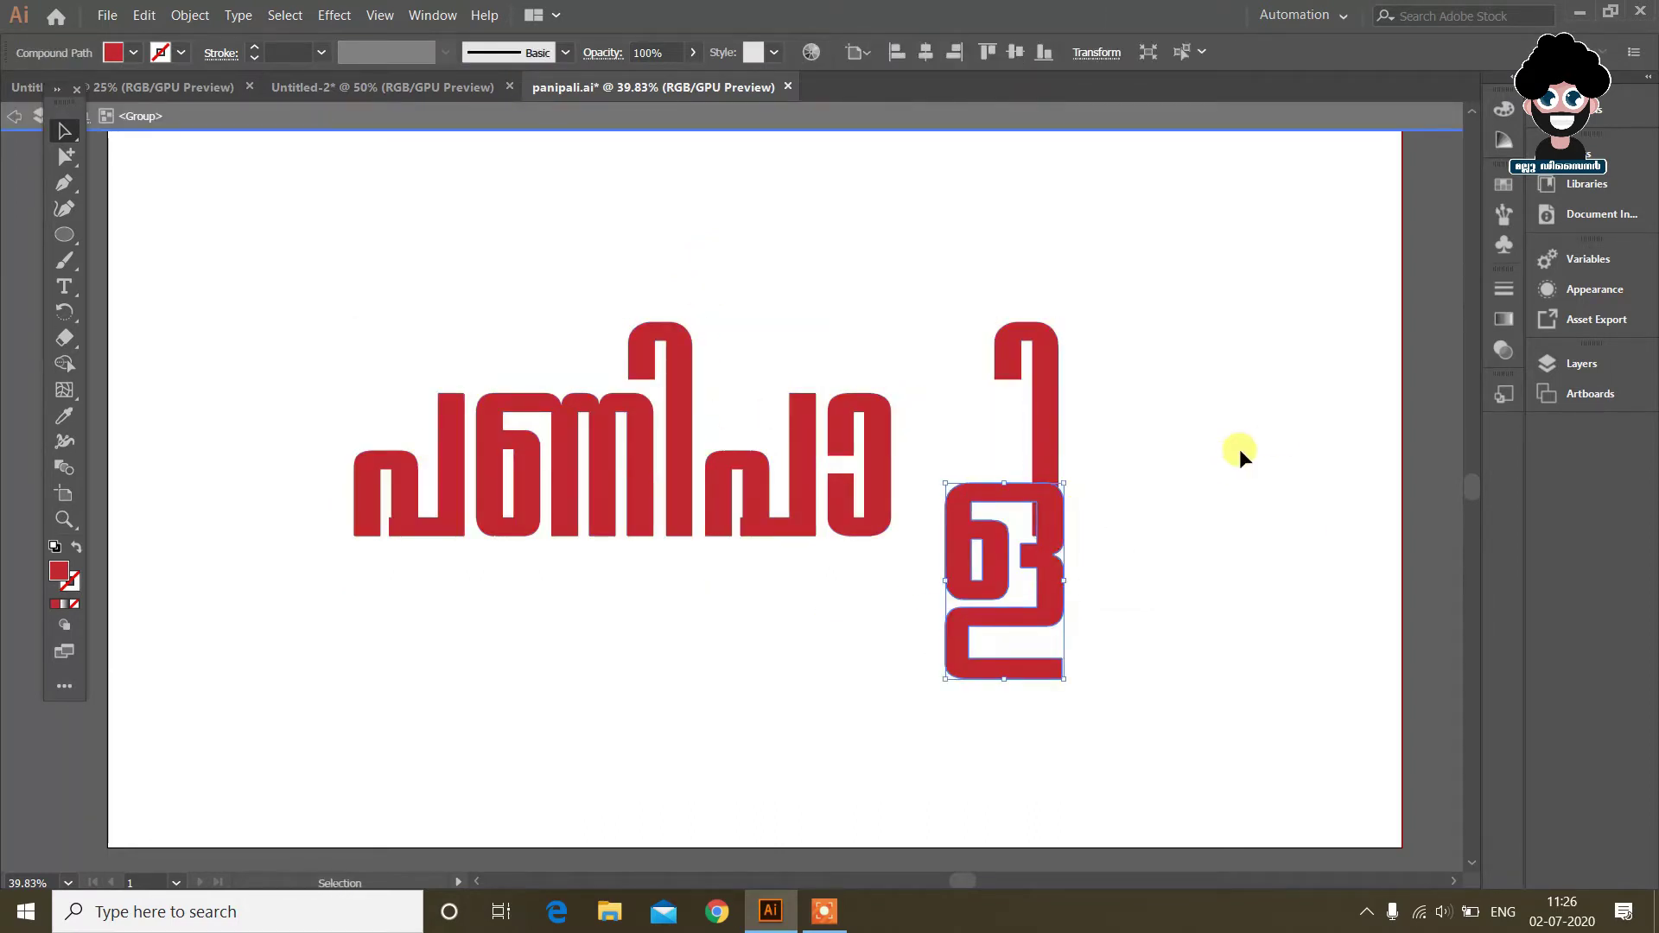
key("ctrl+z")
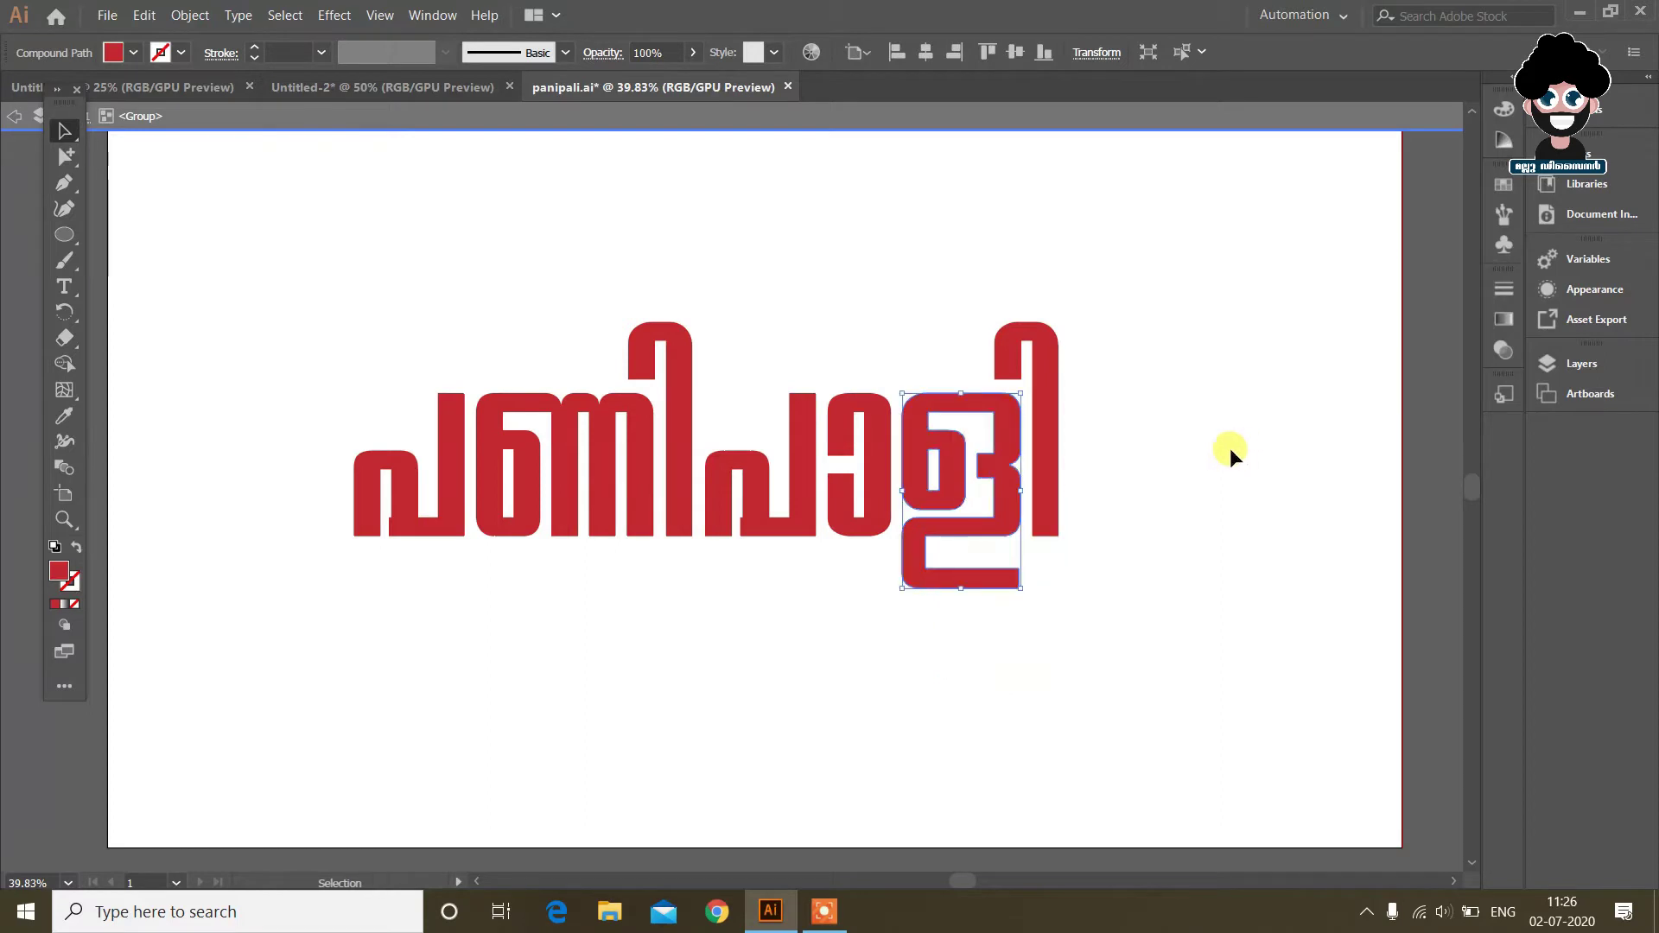
double_click(1097, 315)
Start a 3D Extrude & Bevel effect on the outlined text group with the preview on
left_click(1010, 442)
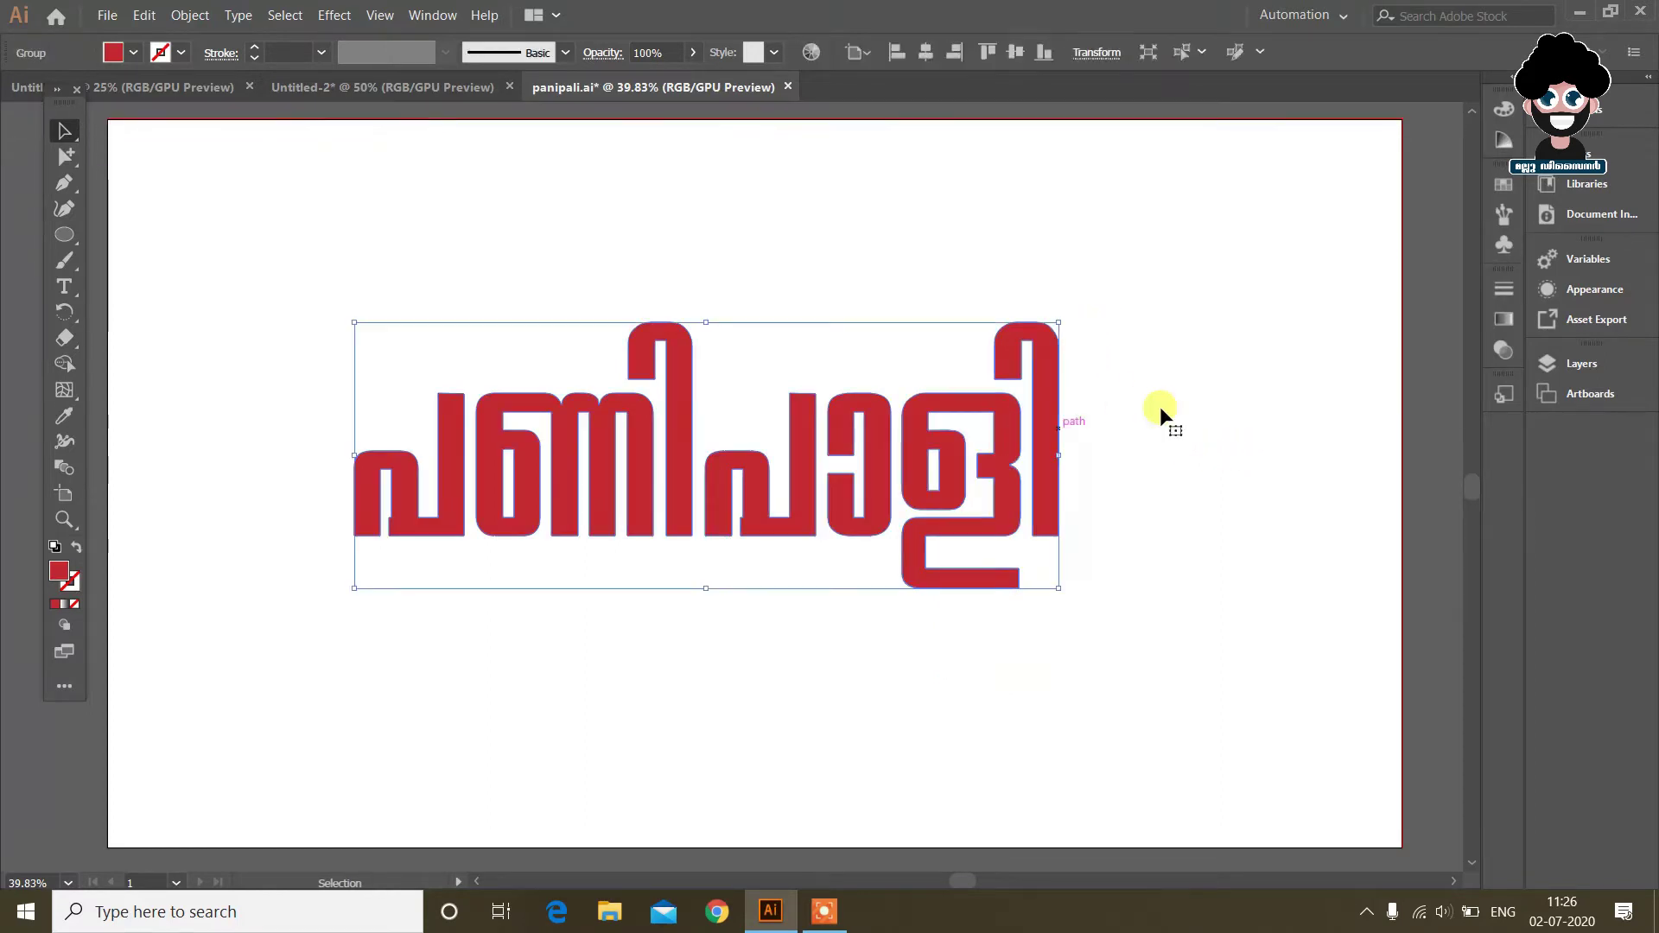
left_click(337, 15)
mouse_move(406, 141)
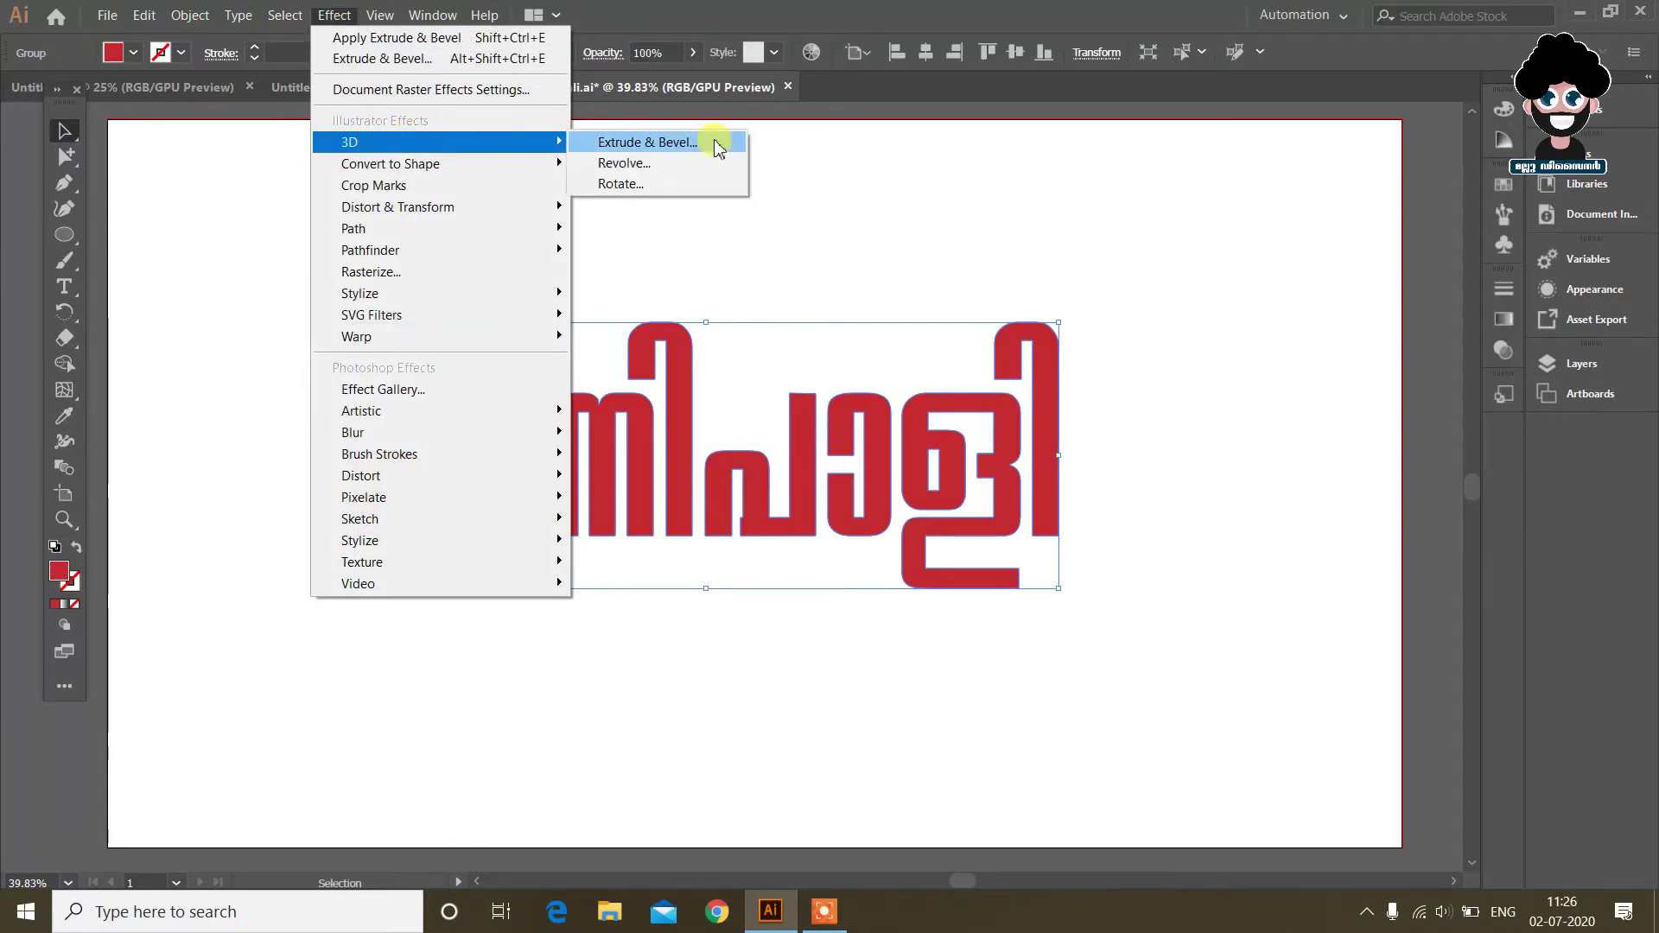
left_click(689, 145)
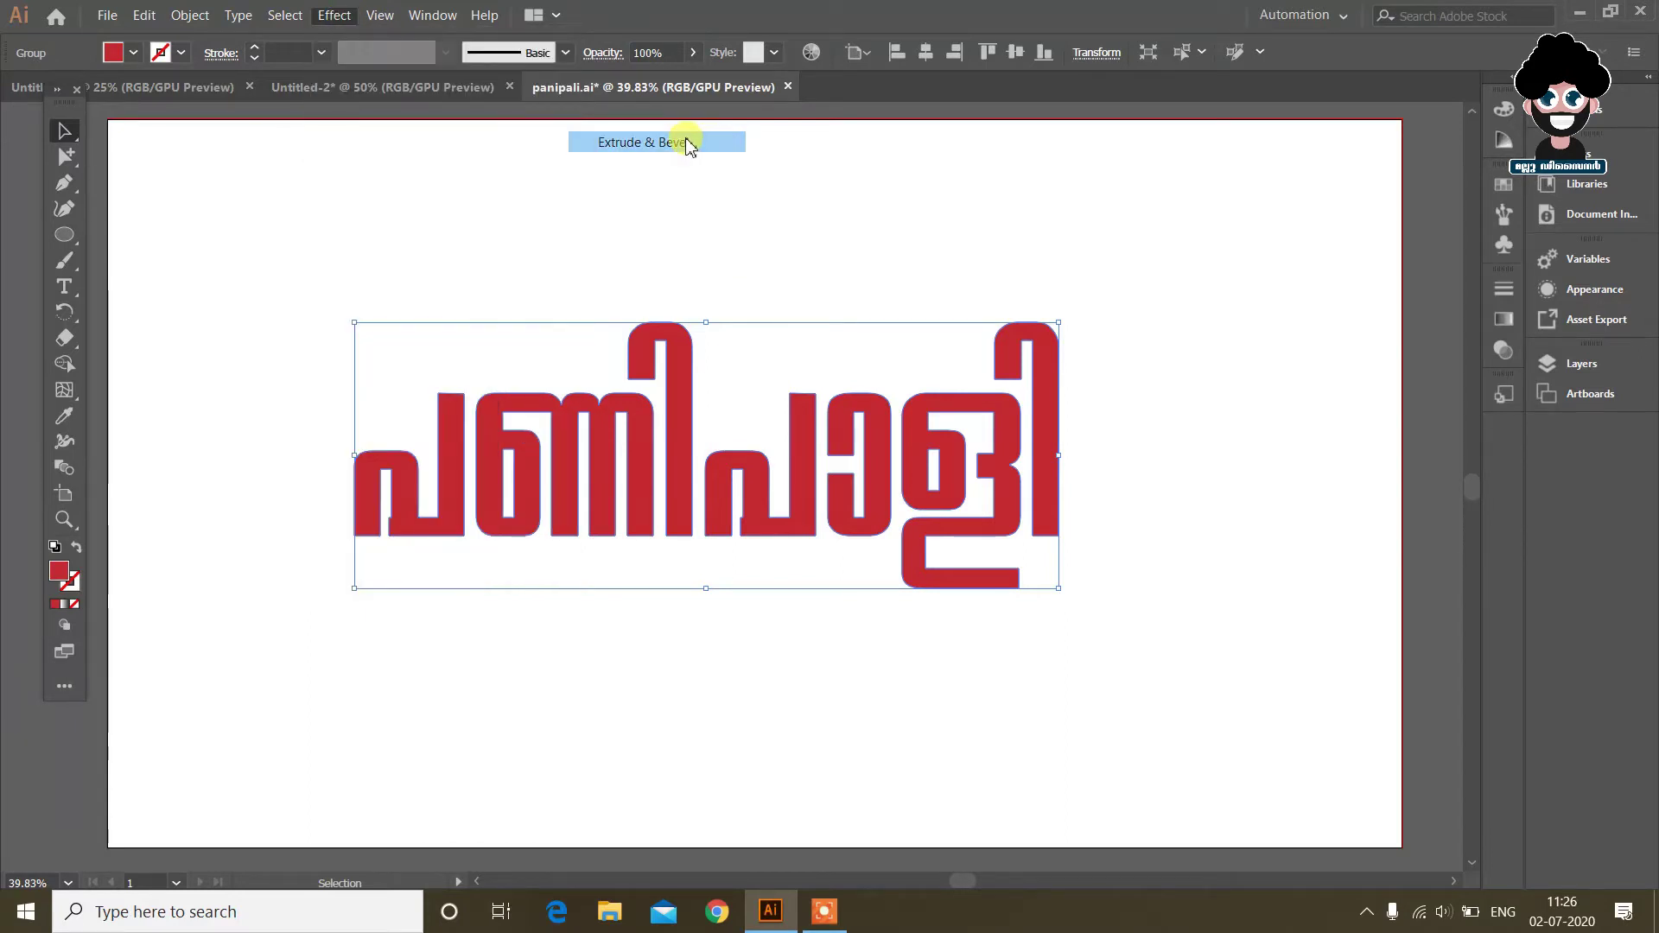
left_click(1016, 724)
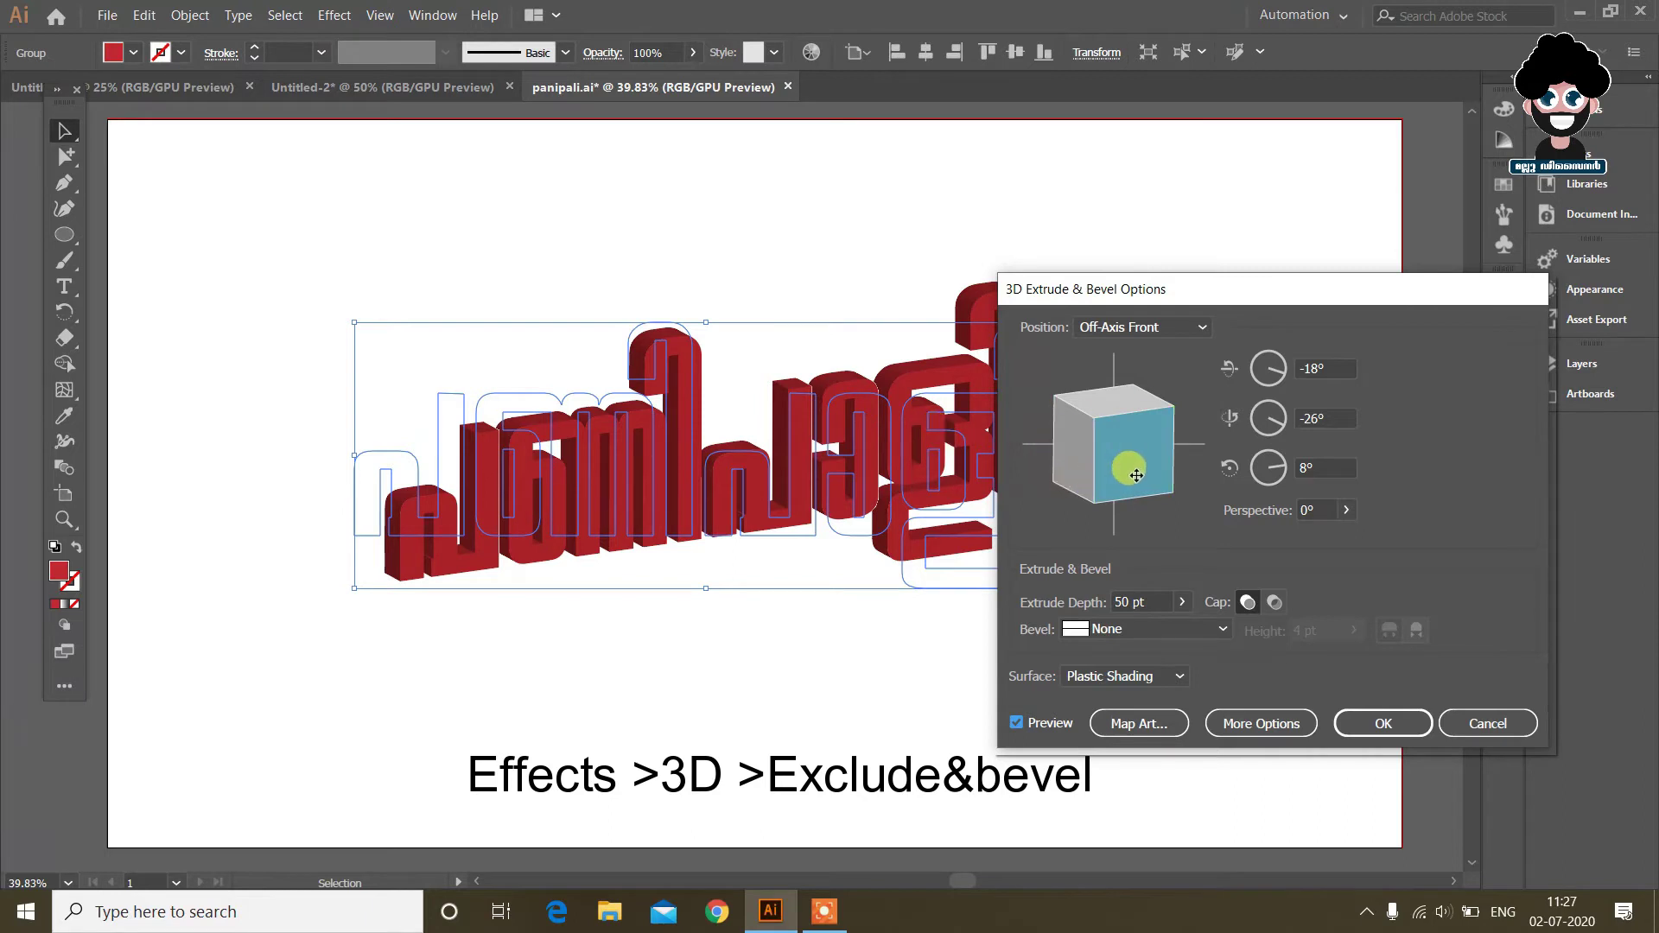
Set the extrude depth to 80 pt, rotate the text to about -27°, -8° and 5°, and apply the effect
double_click(1128, 603)
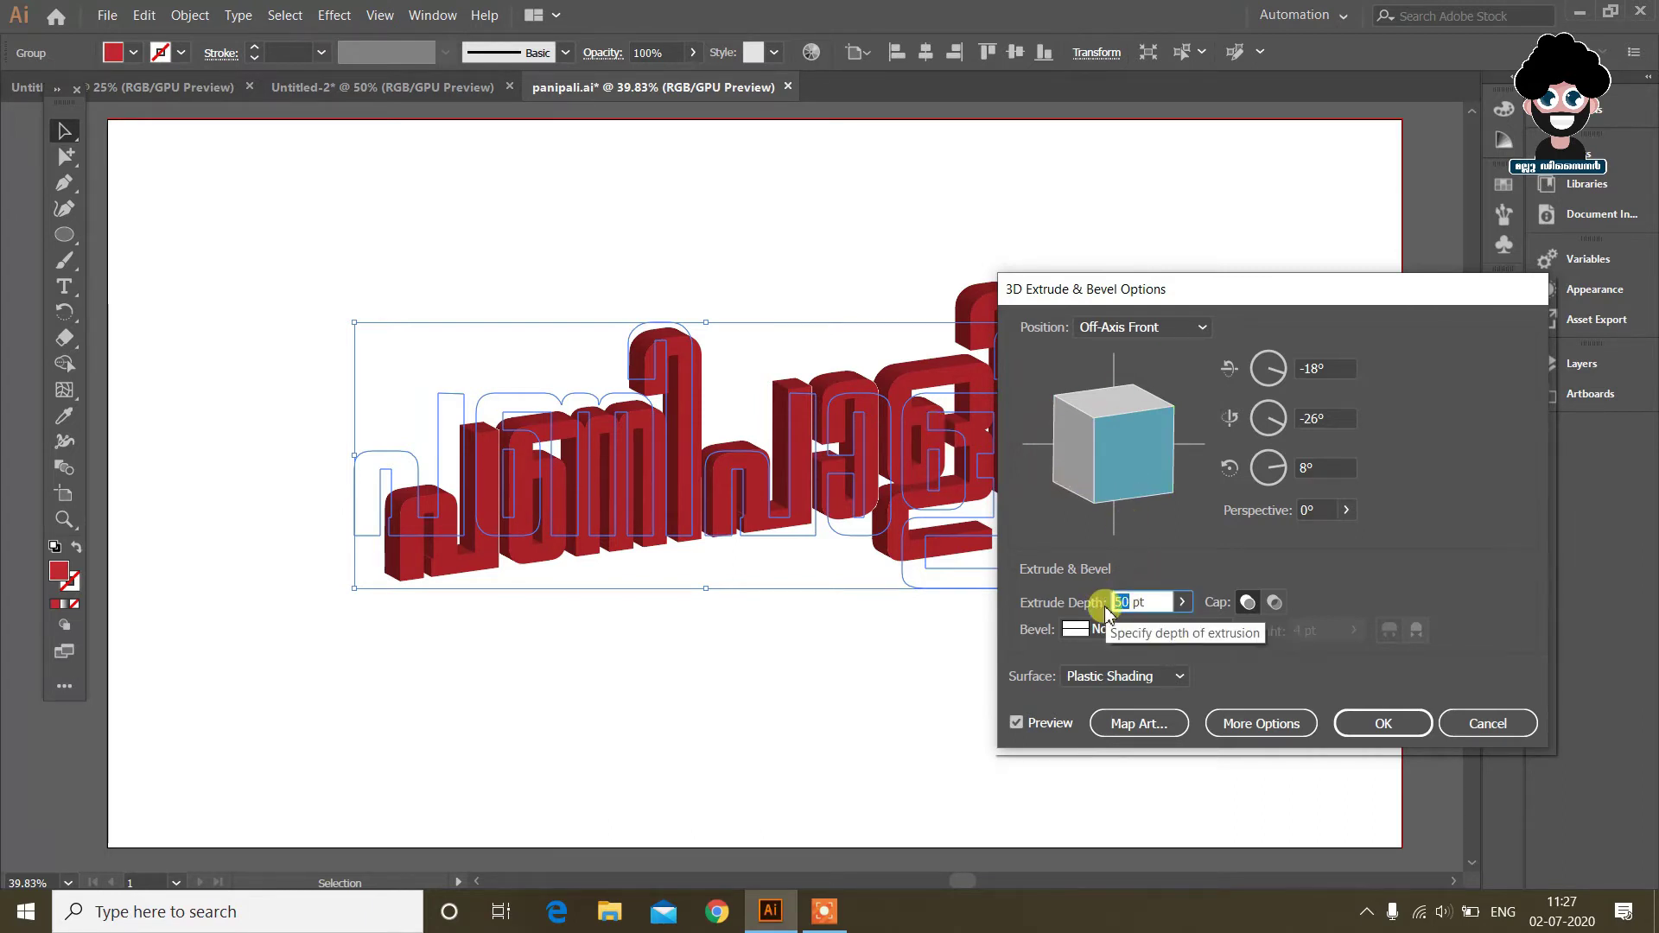
type("80")
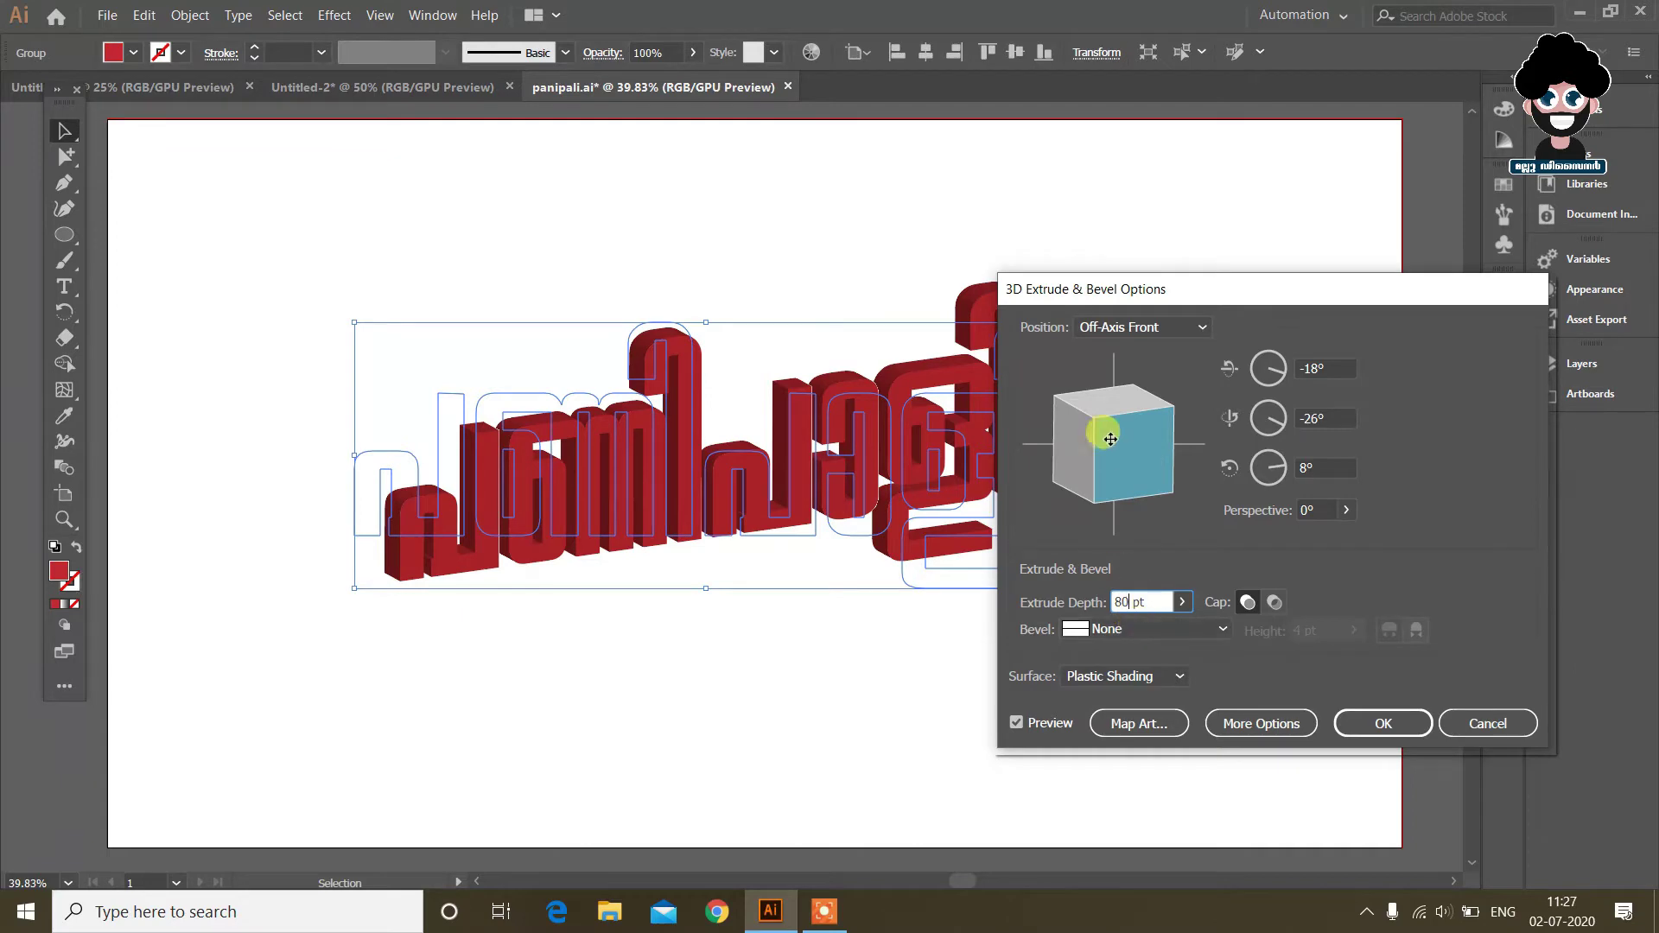
left_click_drag(1100, 426, 1127, 487)
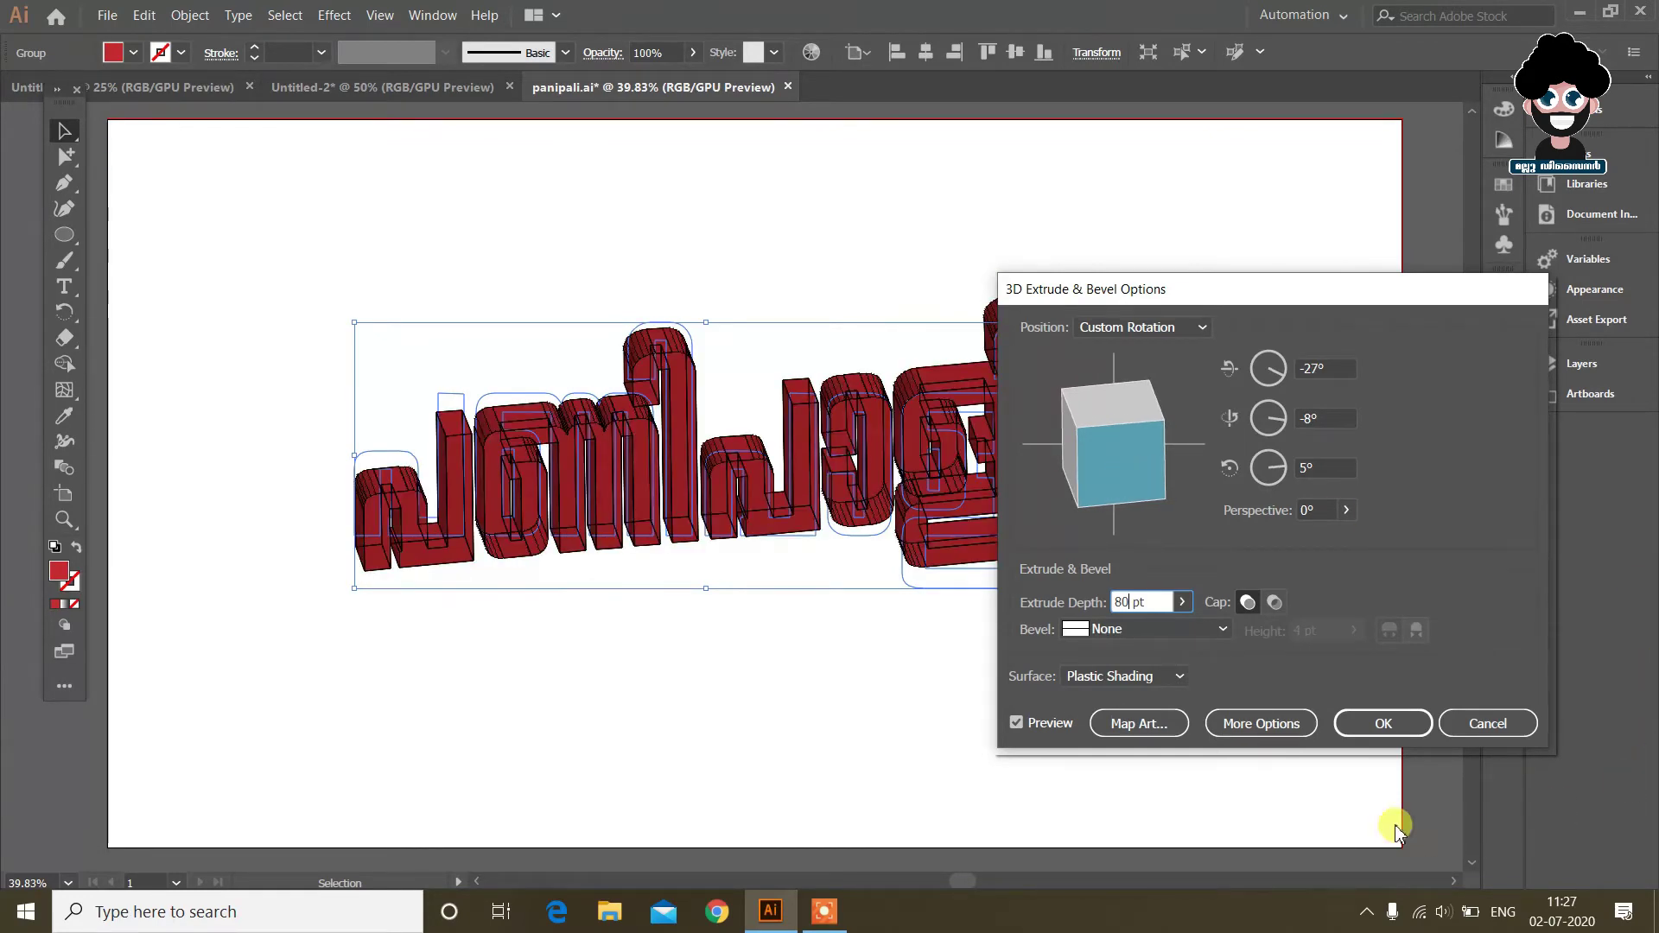
left_click(1379, 722)
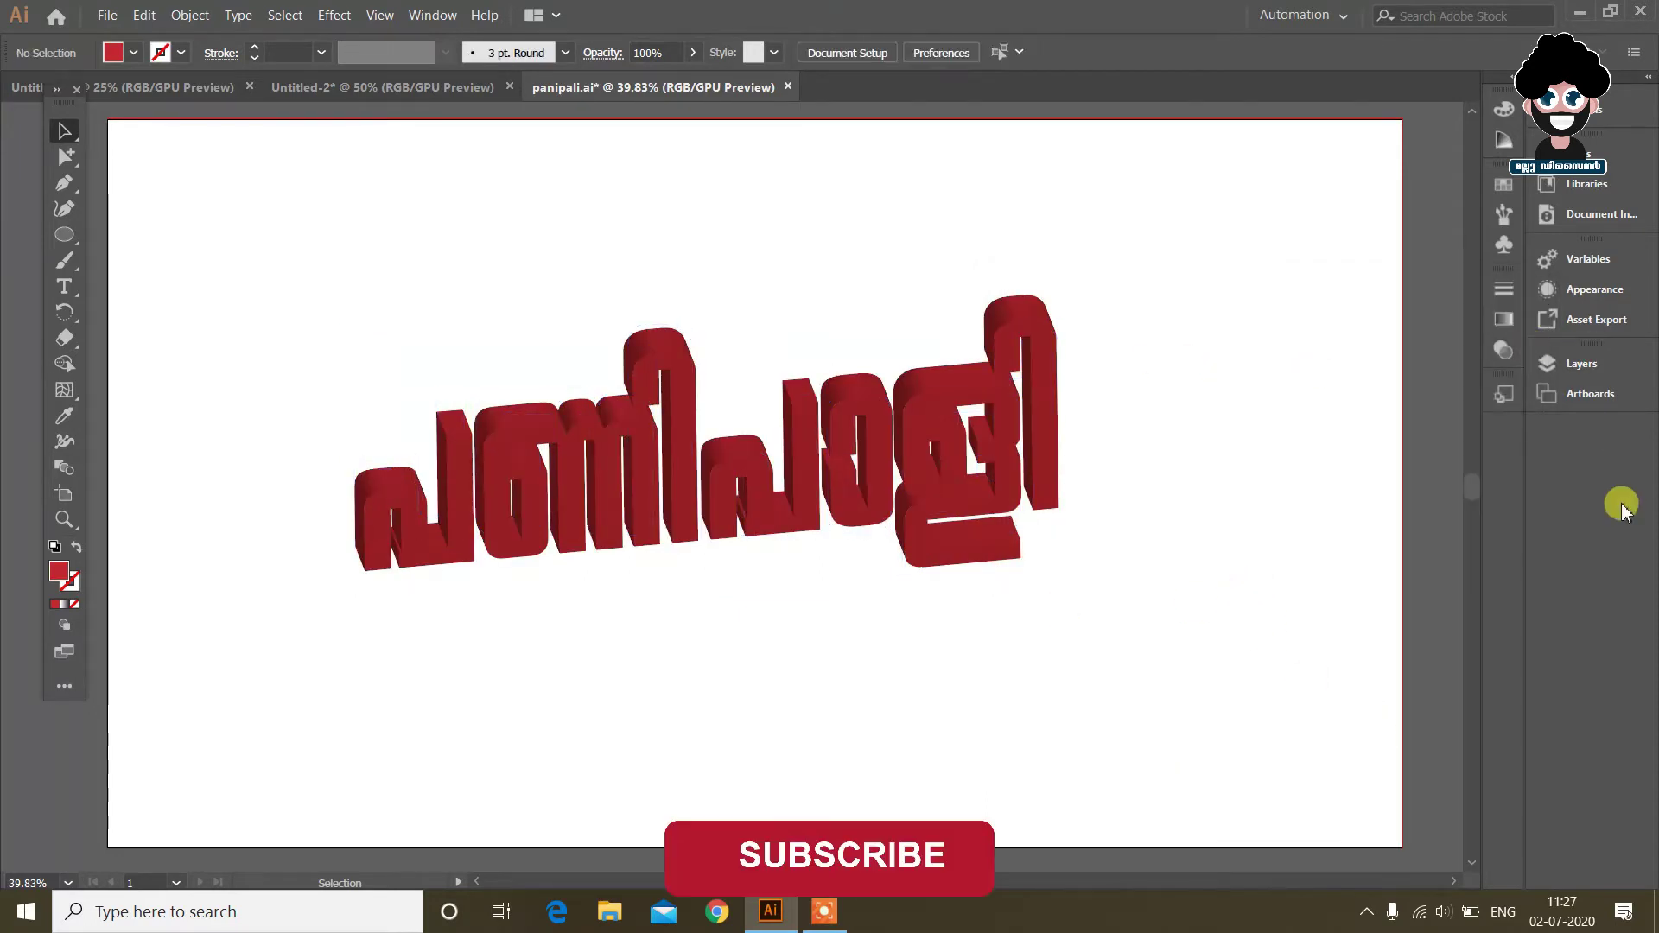
Change the fill of the extruded text to white
left_click(1018, 464)
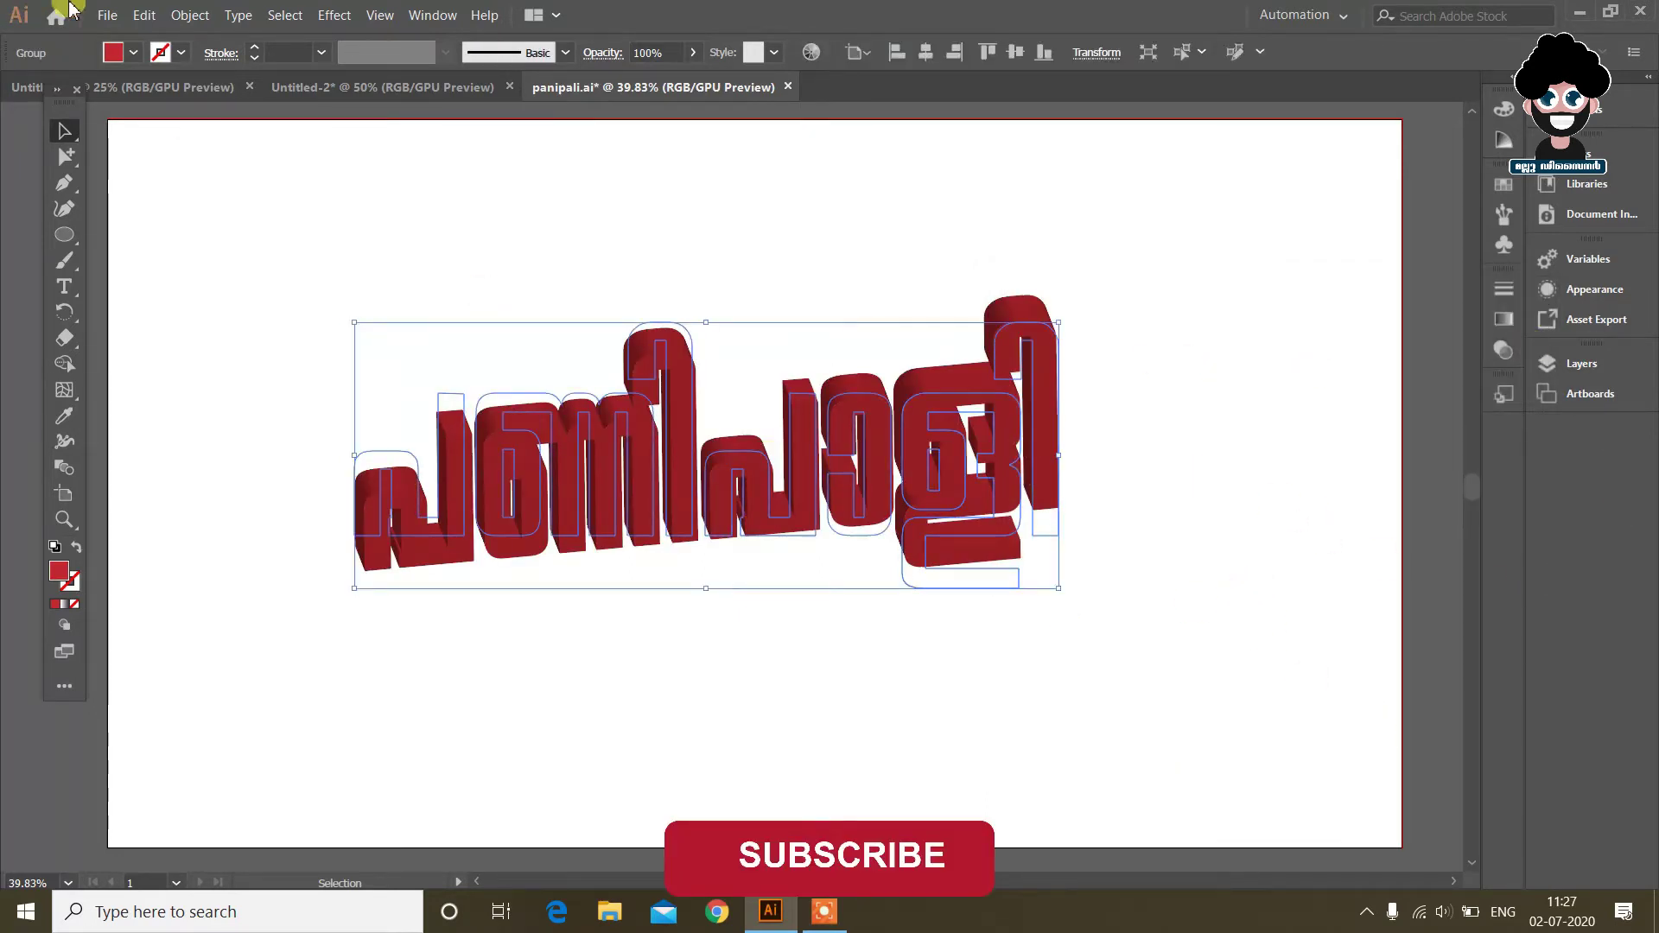
left_click(132, 54)
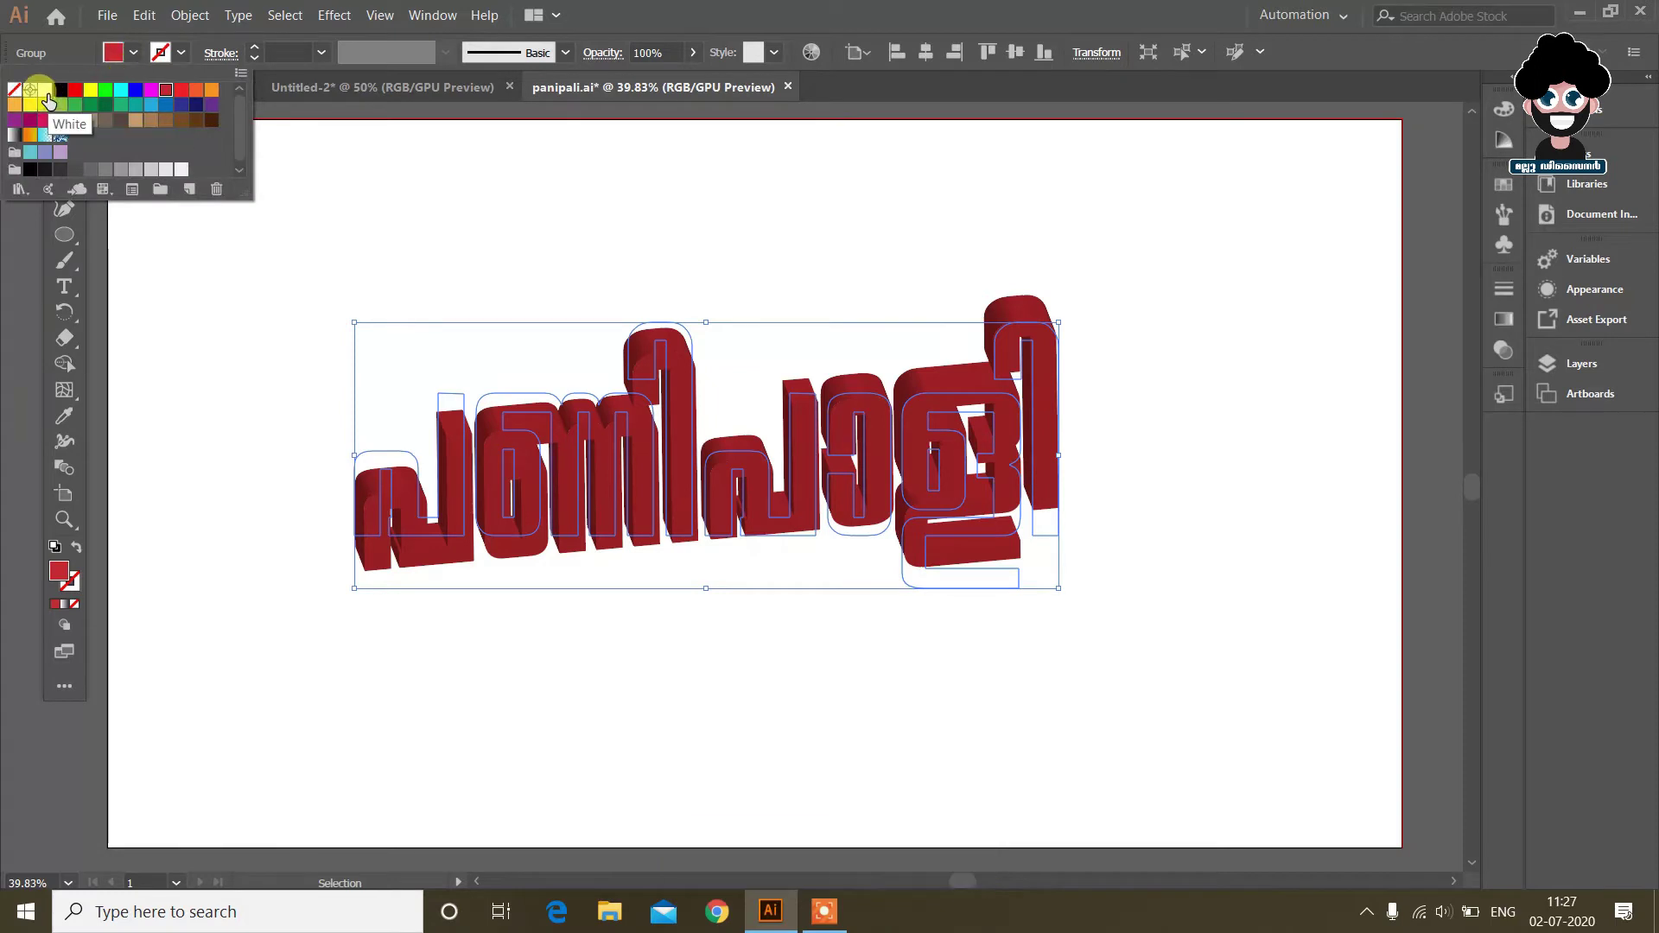
left_click(35, 91)
left_click(843, 252)
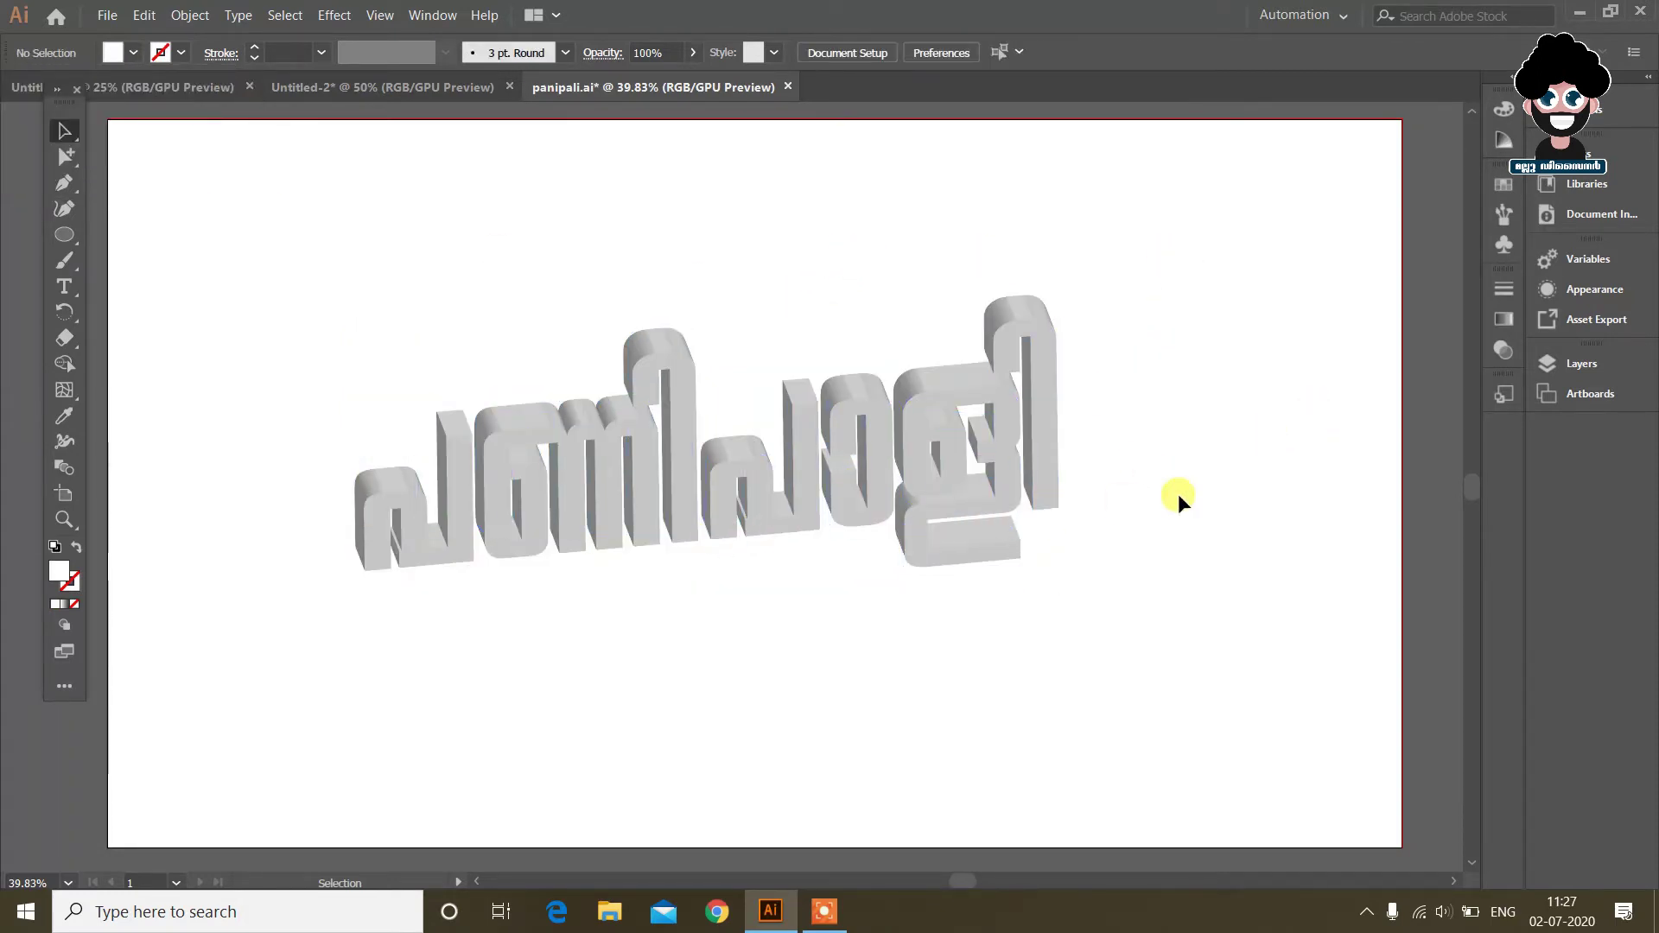
Centre the extruded text on the artboard horizontally and vertically, and deselect it
left_click(1008, 548)
scroll(1018, 444, "down", 1)
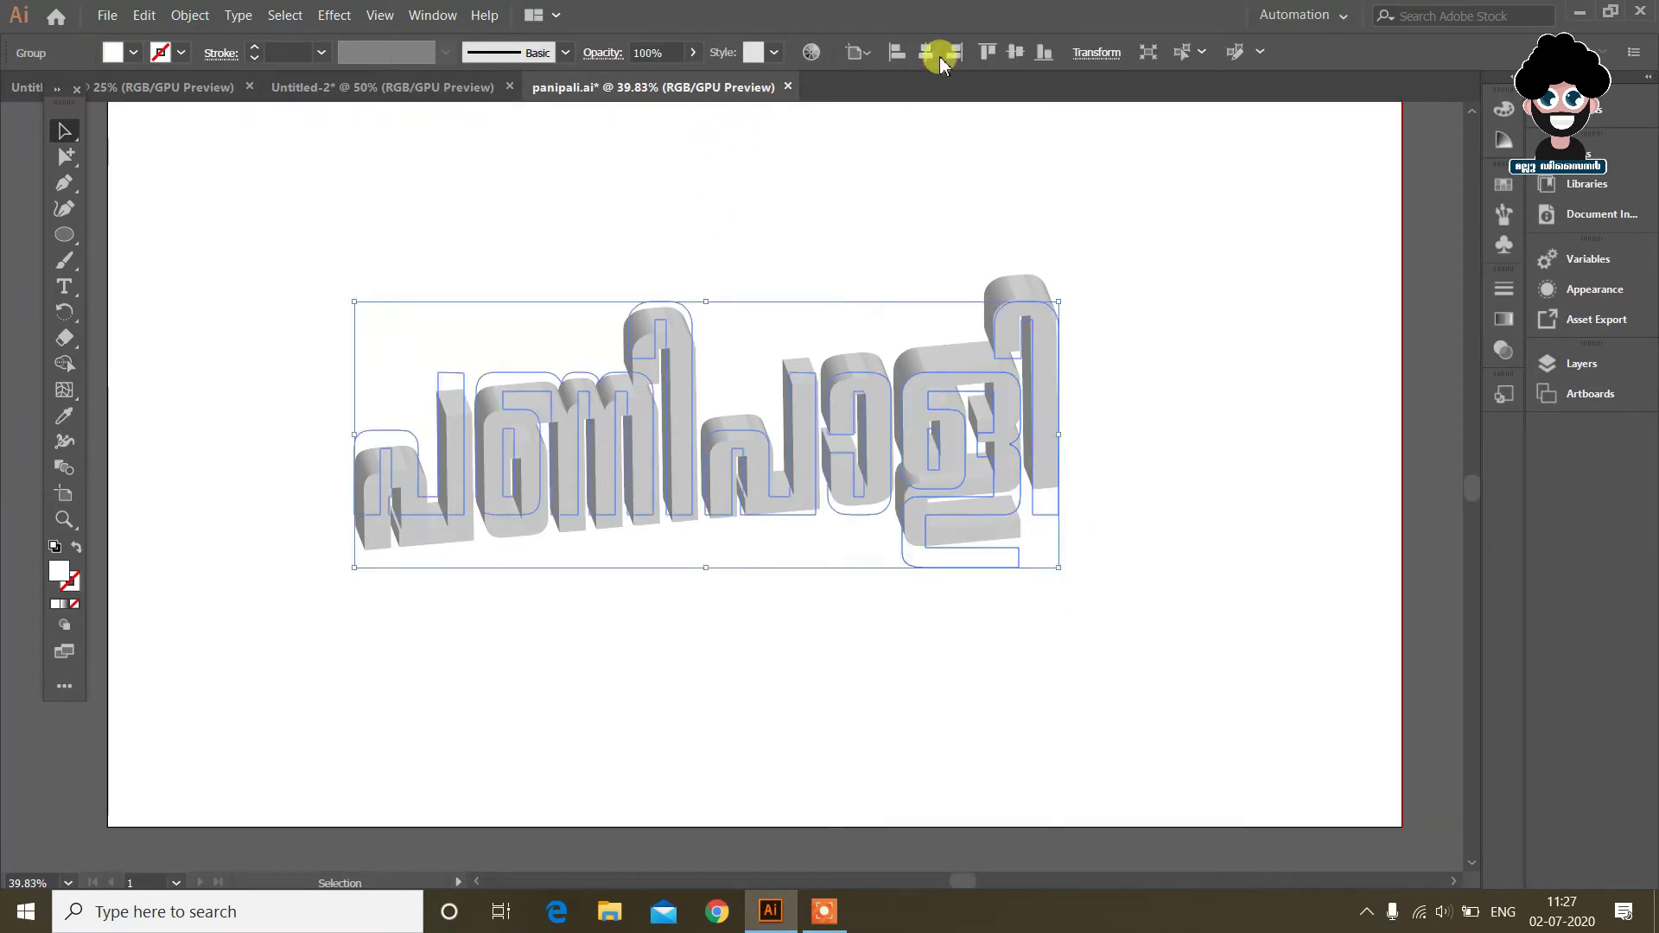
left_click(937, 55)
left_click(1011, 54)
left_click(1025, 209)
scroll(1037, 229, "up", 1)
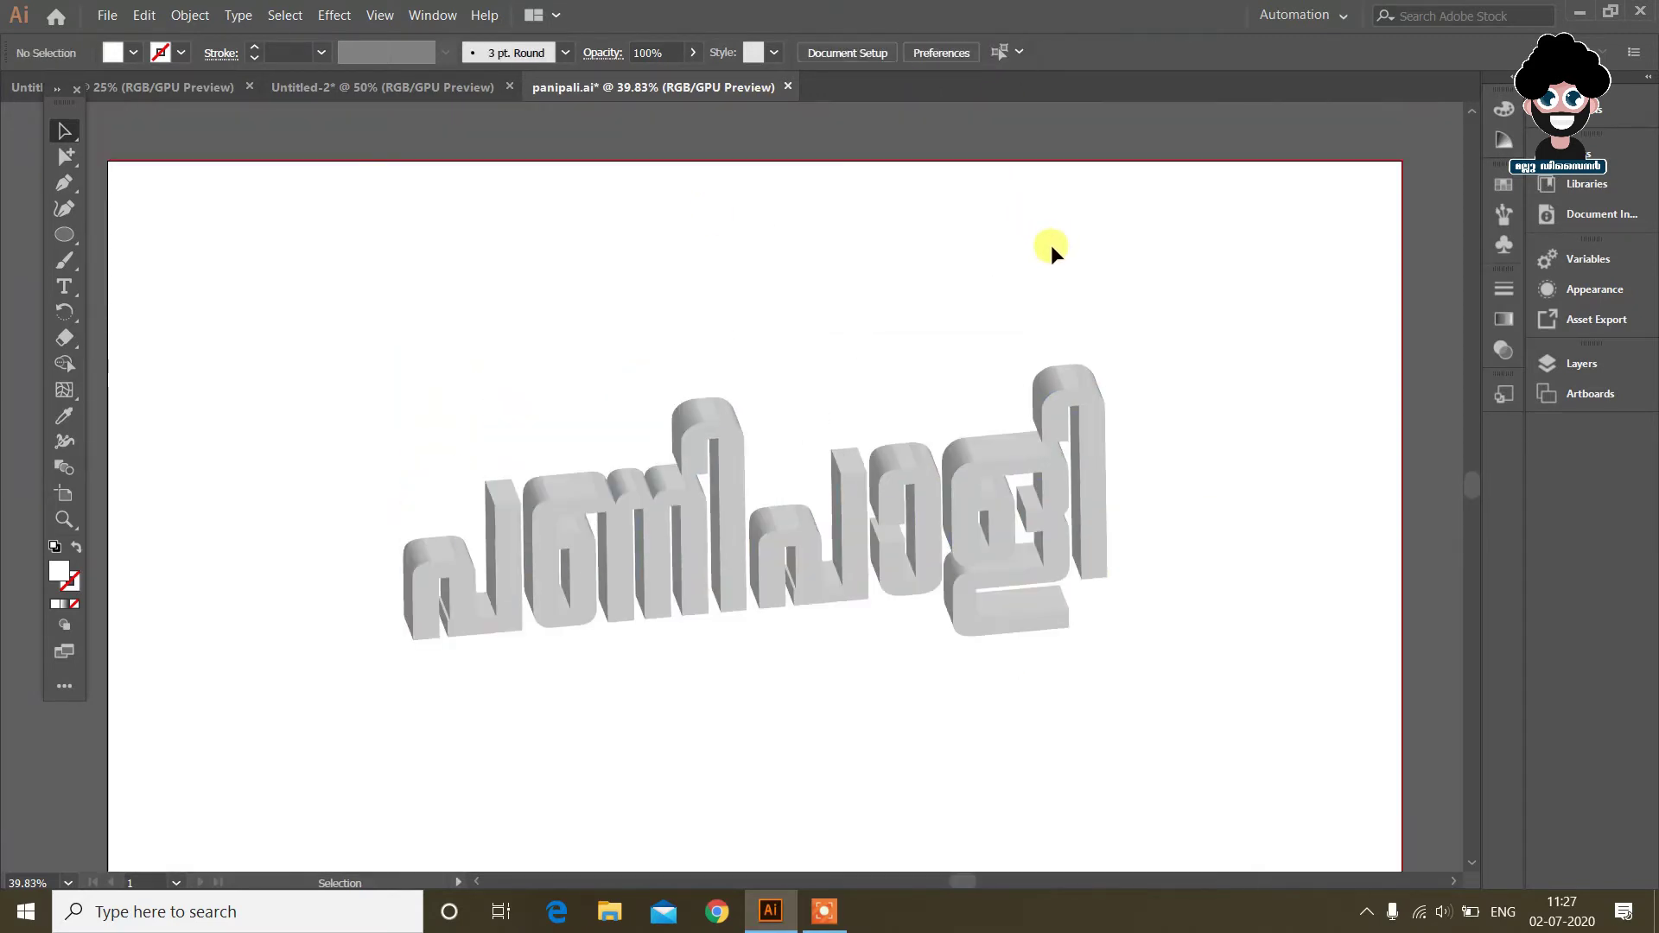
Draw a rectangle covering the whole artboard, from its upper-left corner to its lower-right corner
scroll(1051, 246, "down", 1)
left_click_drag(59, 242, 158, 236)
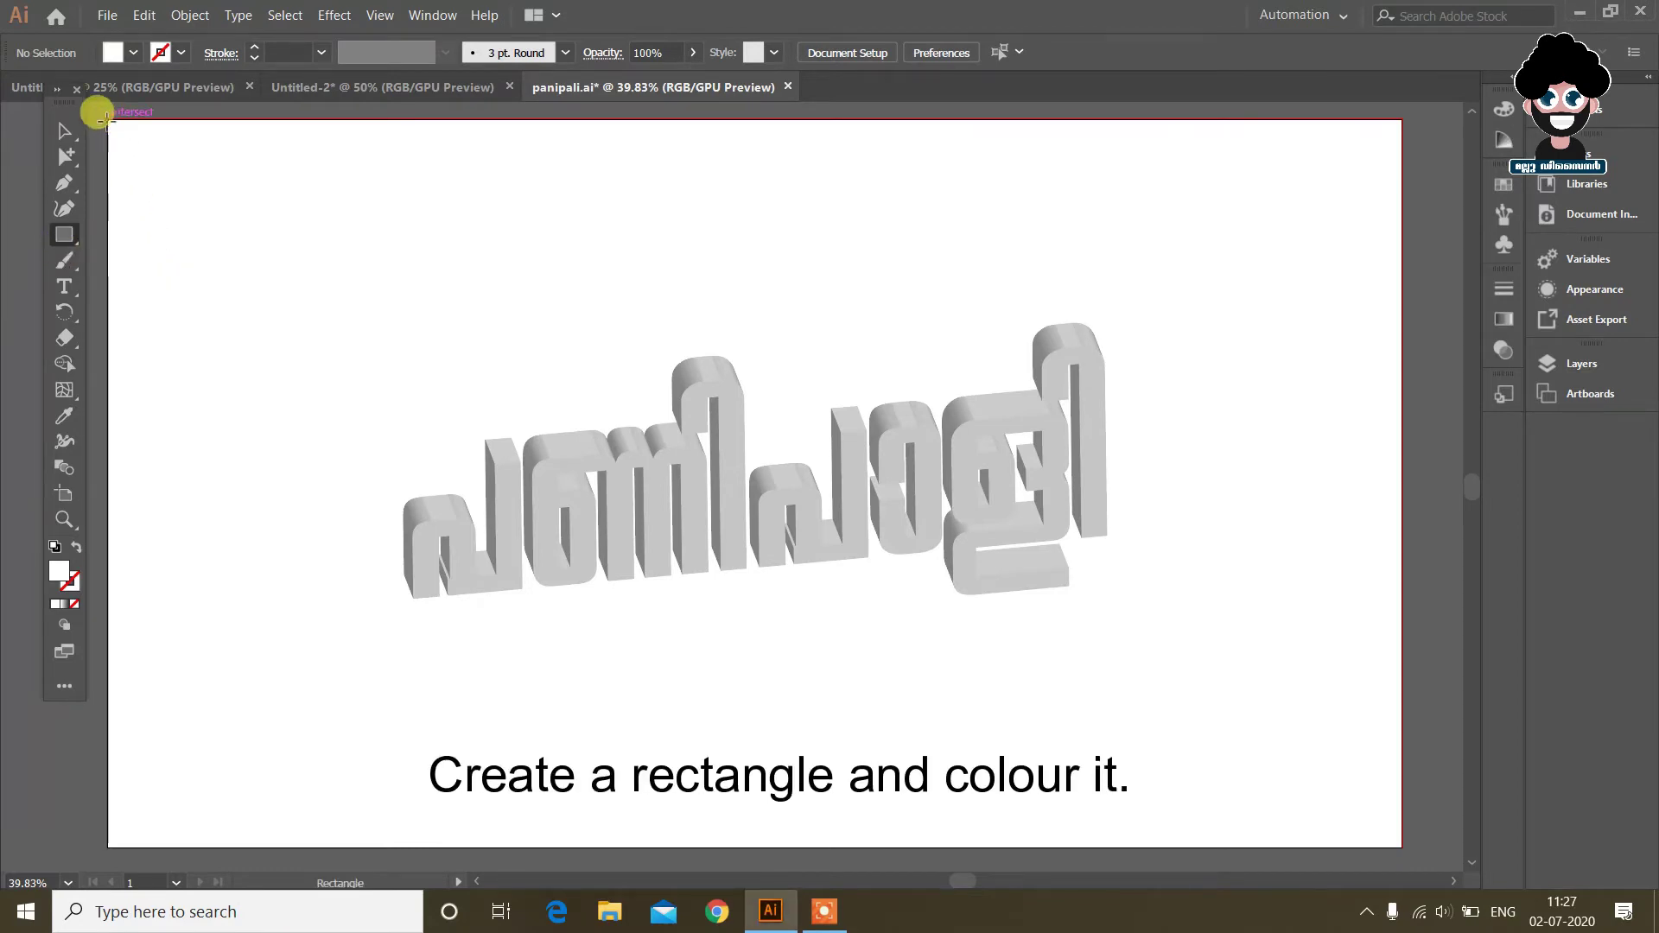
left_click_drag(108, 120, 1142, 790)
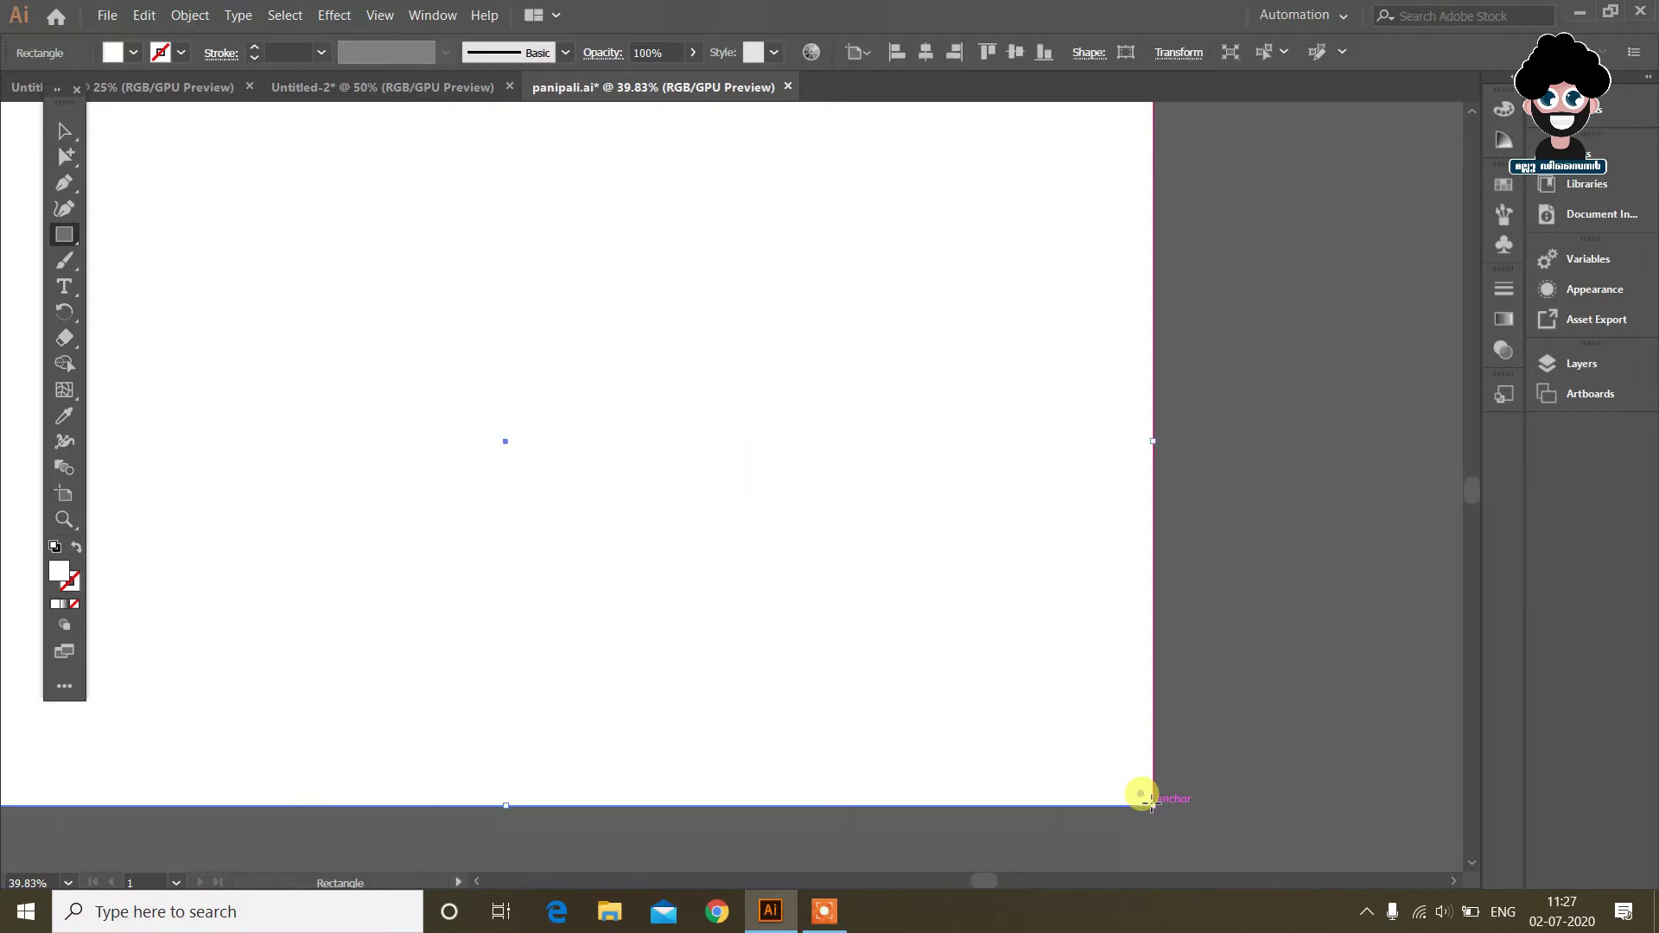
left_click_drag(497, 526, 737, 541)
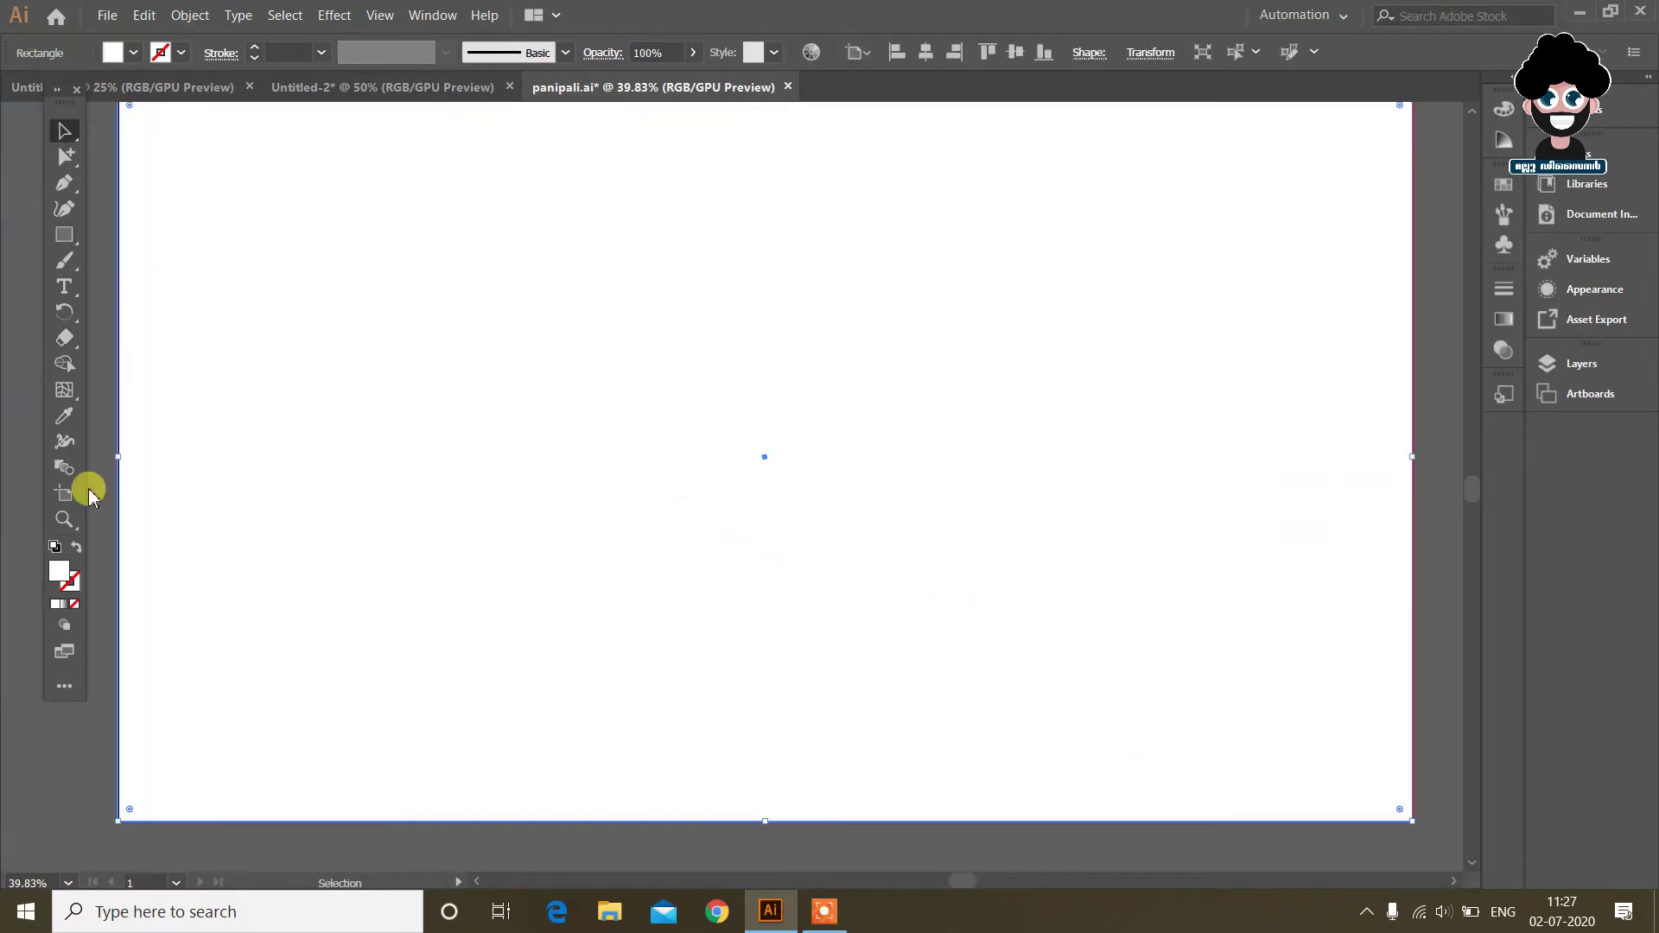
Fill the artboard-sized rectangle with crimson A5003C and send it behind the extruded text
double_click(59, 572)
mouse_move(807, 378)
left_mouse_down()
mouse_move(830, 440)
mouse_move(844, 411)
left_mouse_up()
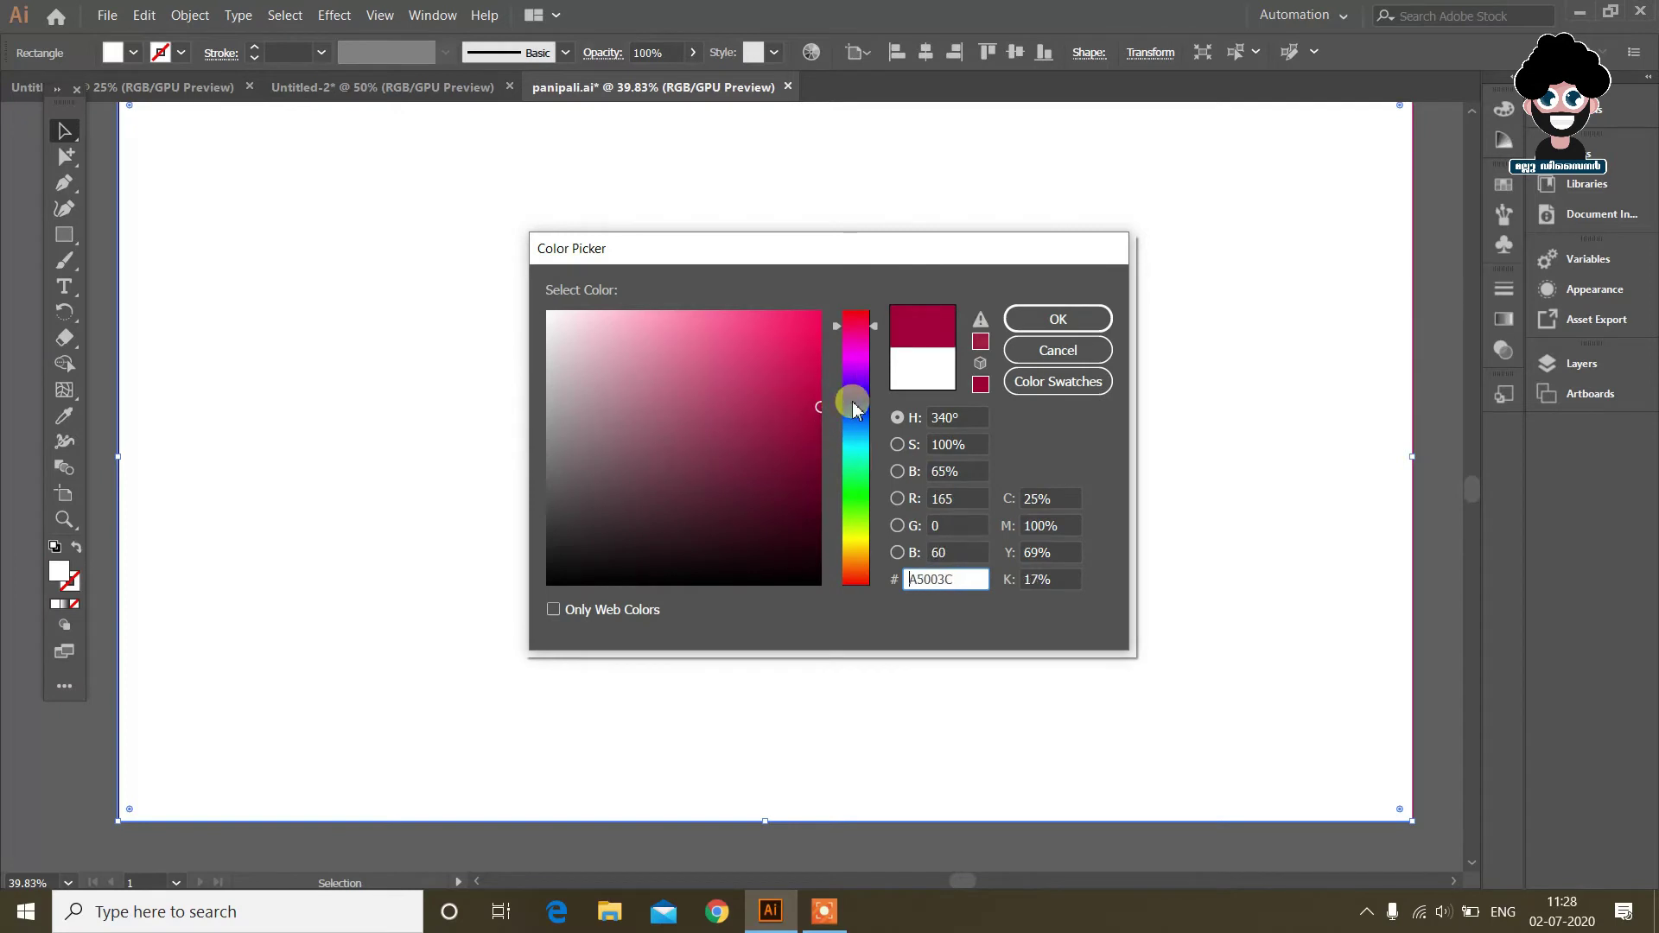
left_click(1061, 321)
key("ctrl+shift+[")
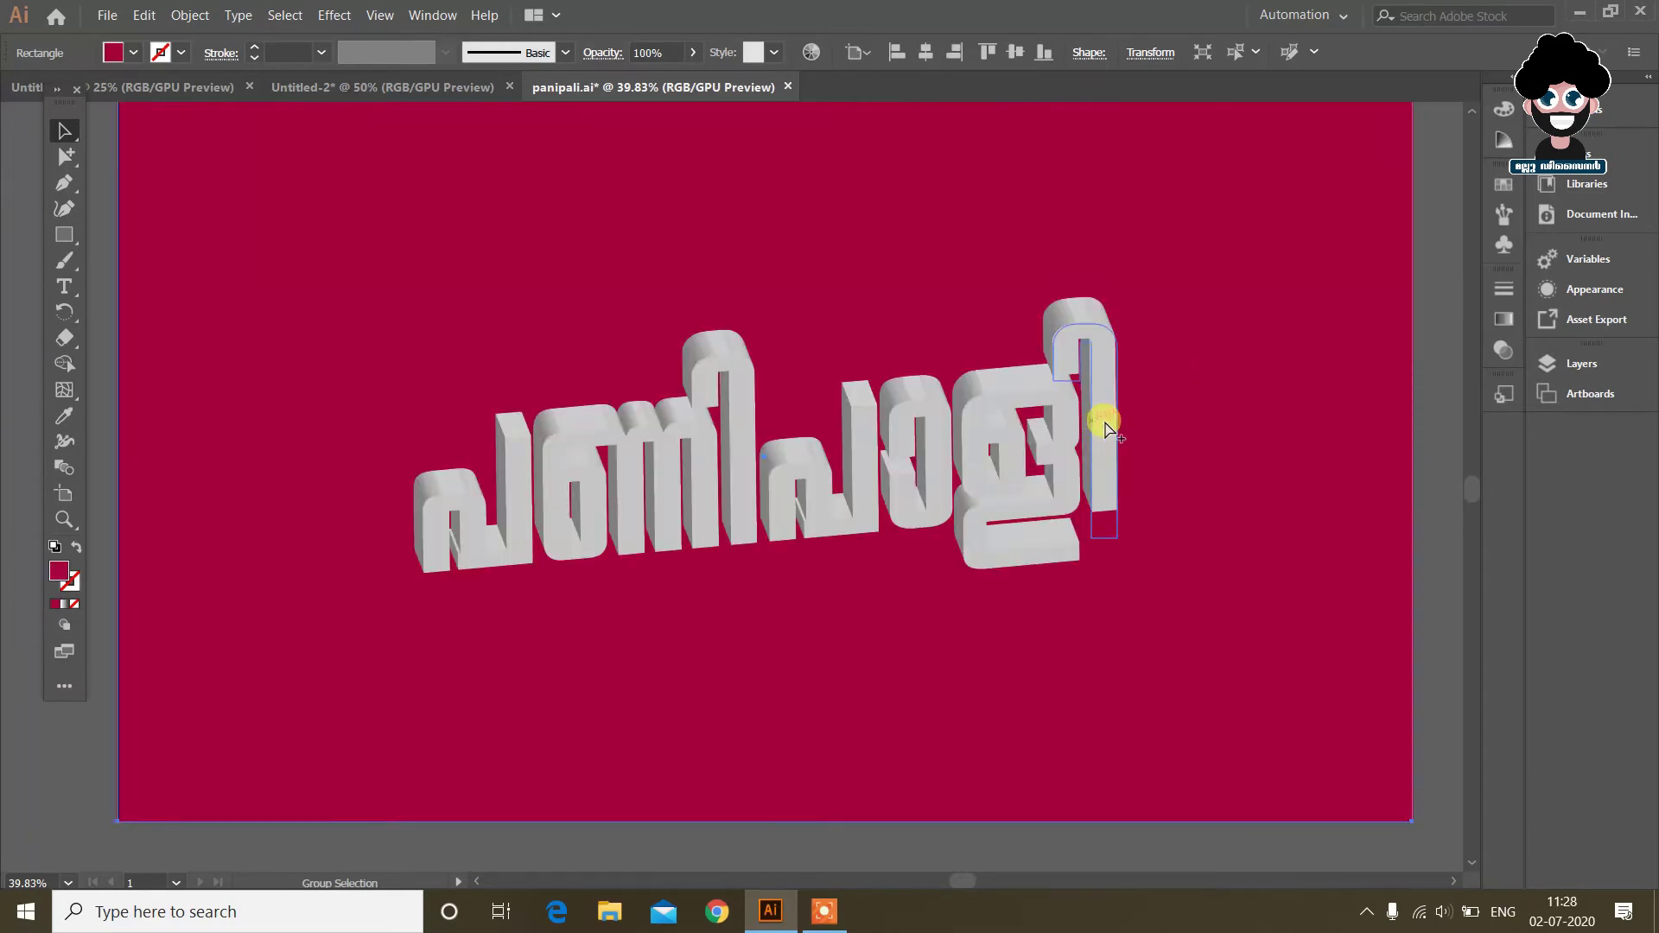
Recolour the background rectangle with the C1272D red swatch, darken it to a deep red, and deselect it
left_click(1132, 406)
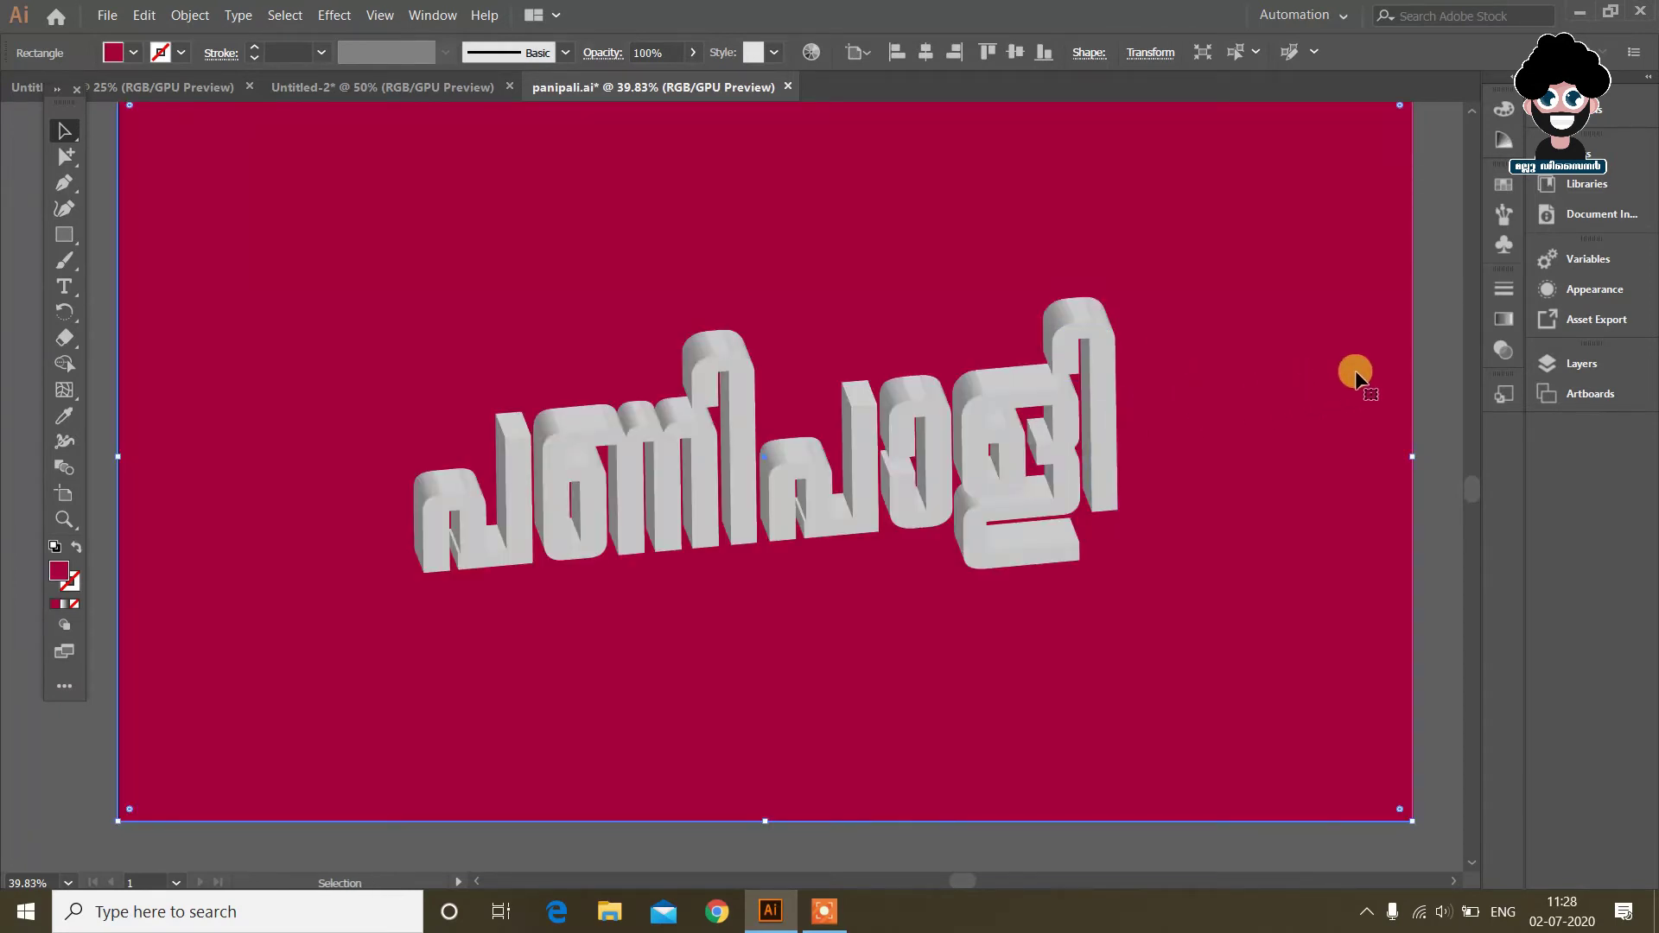
left_click(131, 54)
left_click(166, 90)
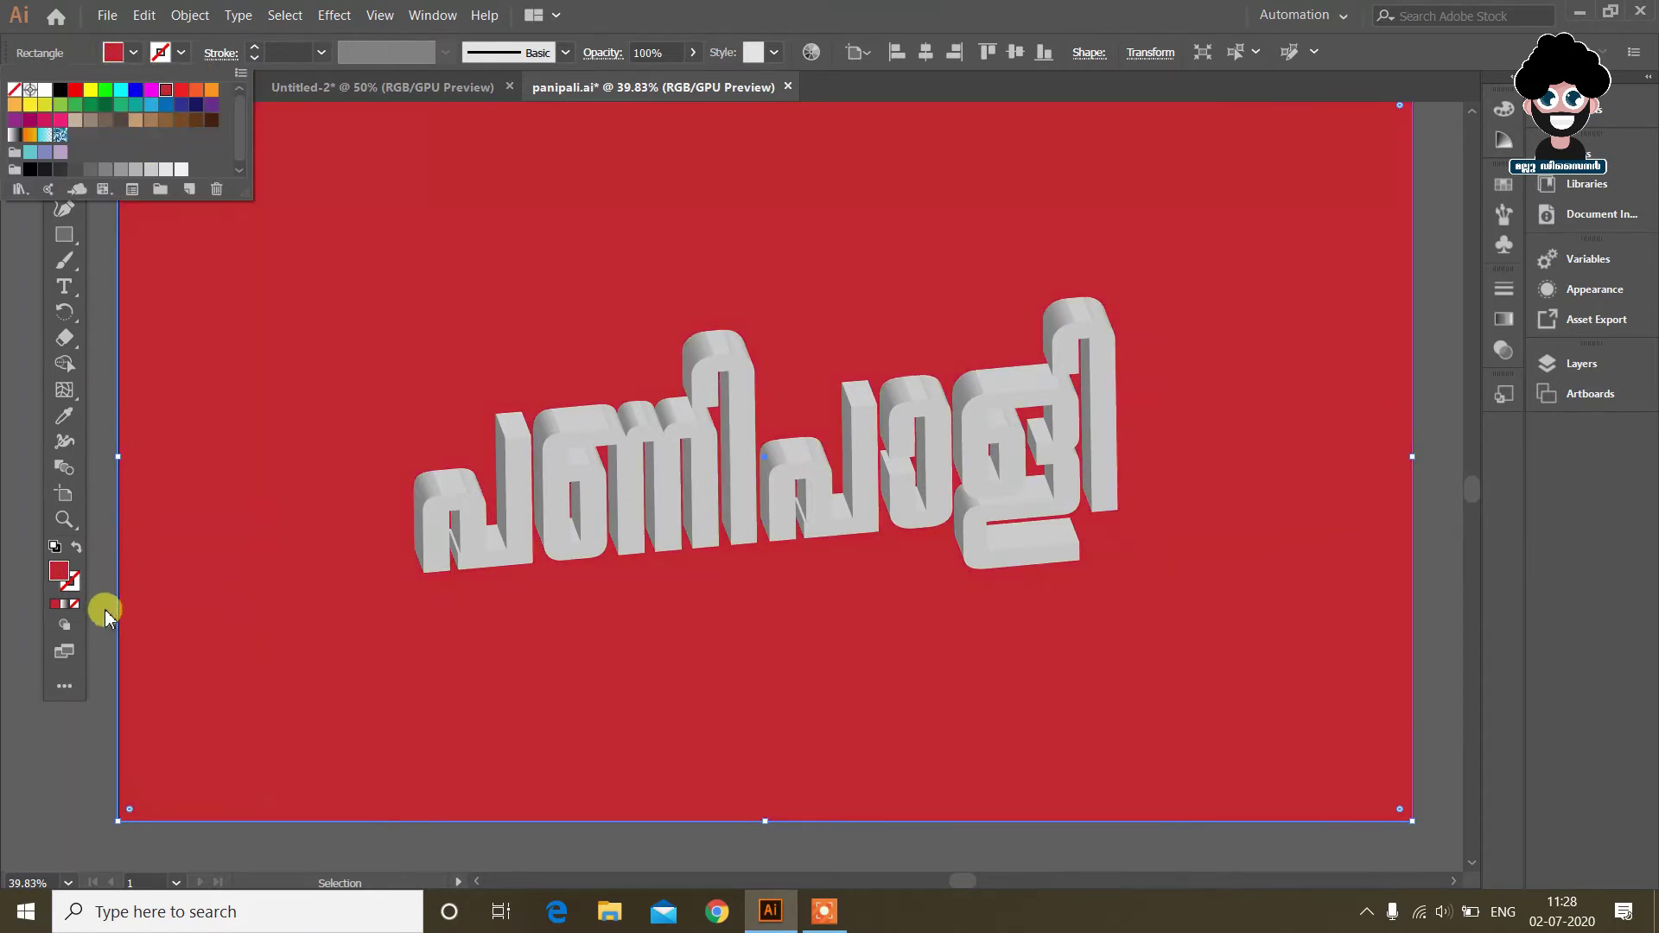
double_click(61, 570)
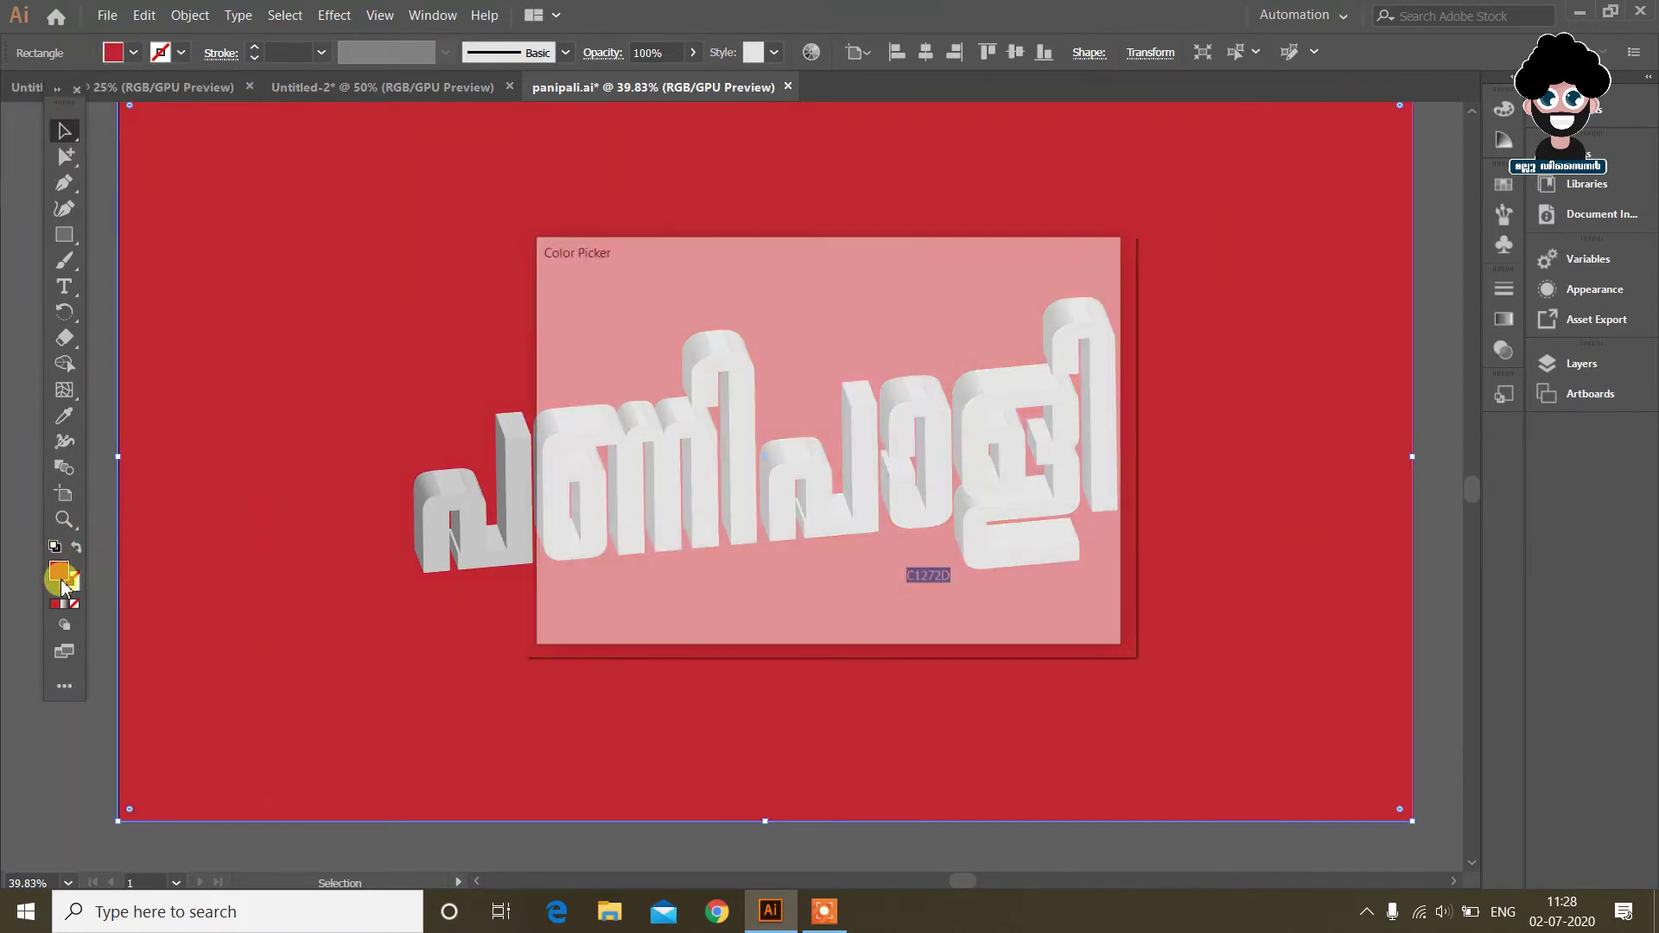
left_click(812, 390)
left_click(1020, 322)
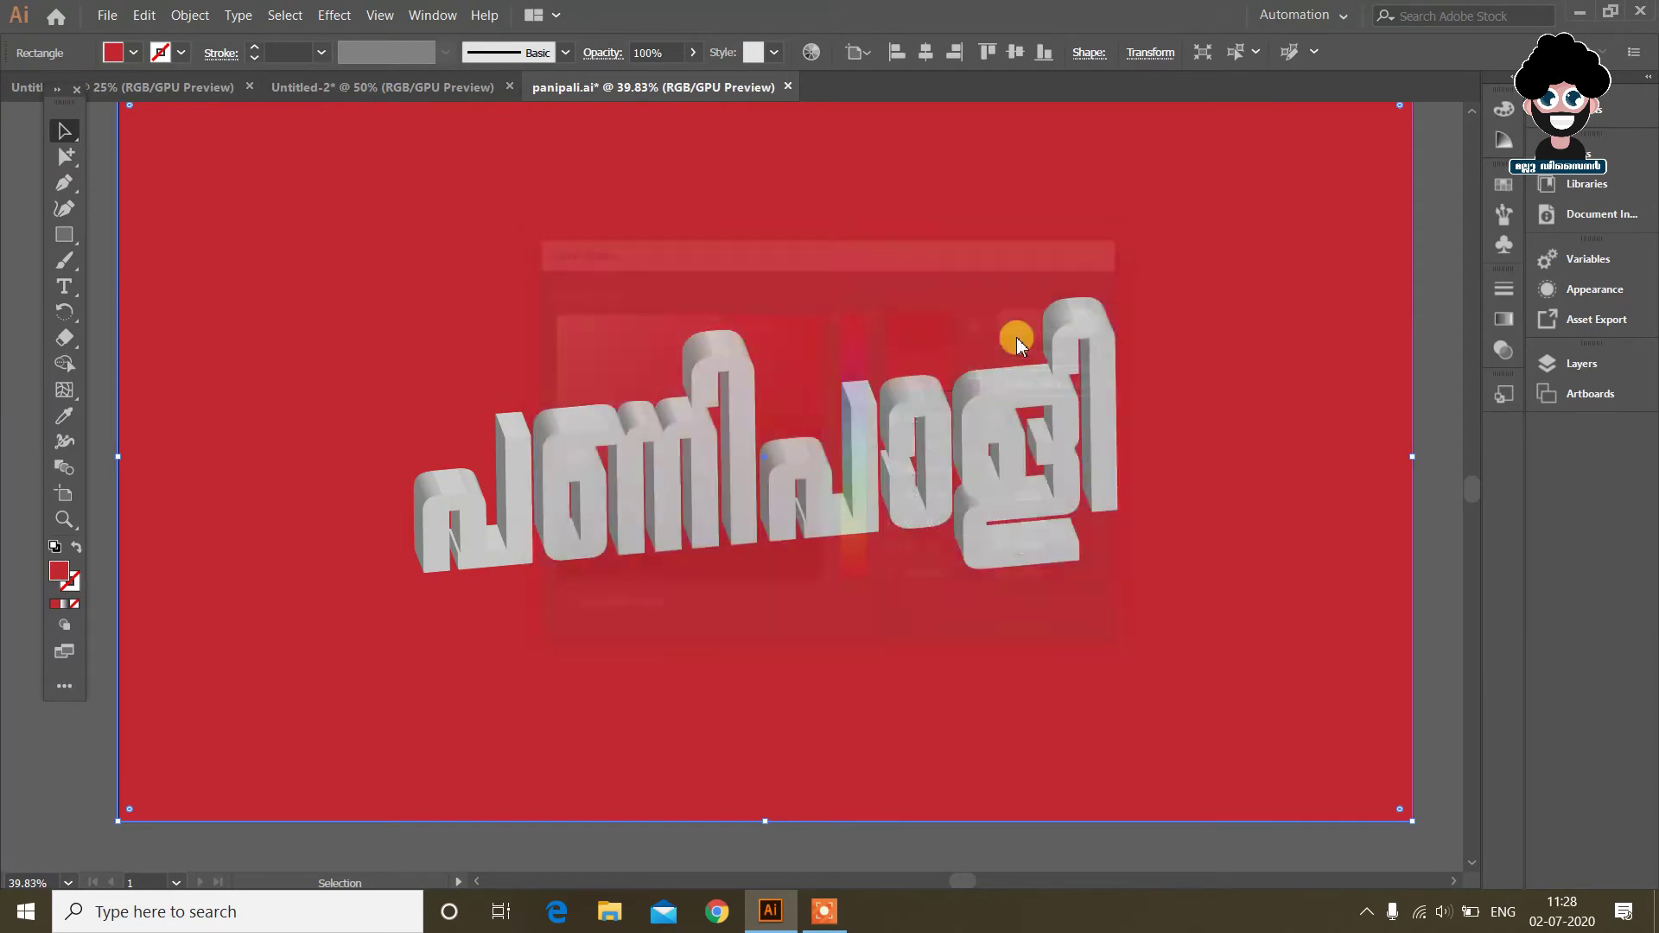
left_click(105, 557)
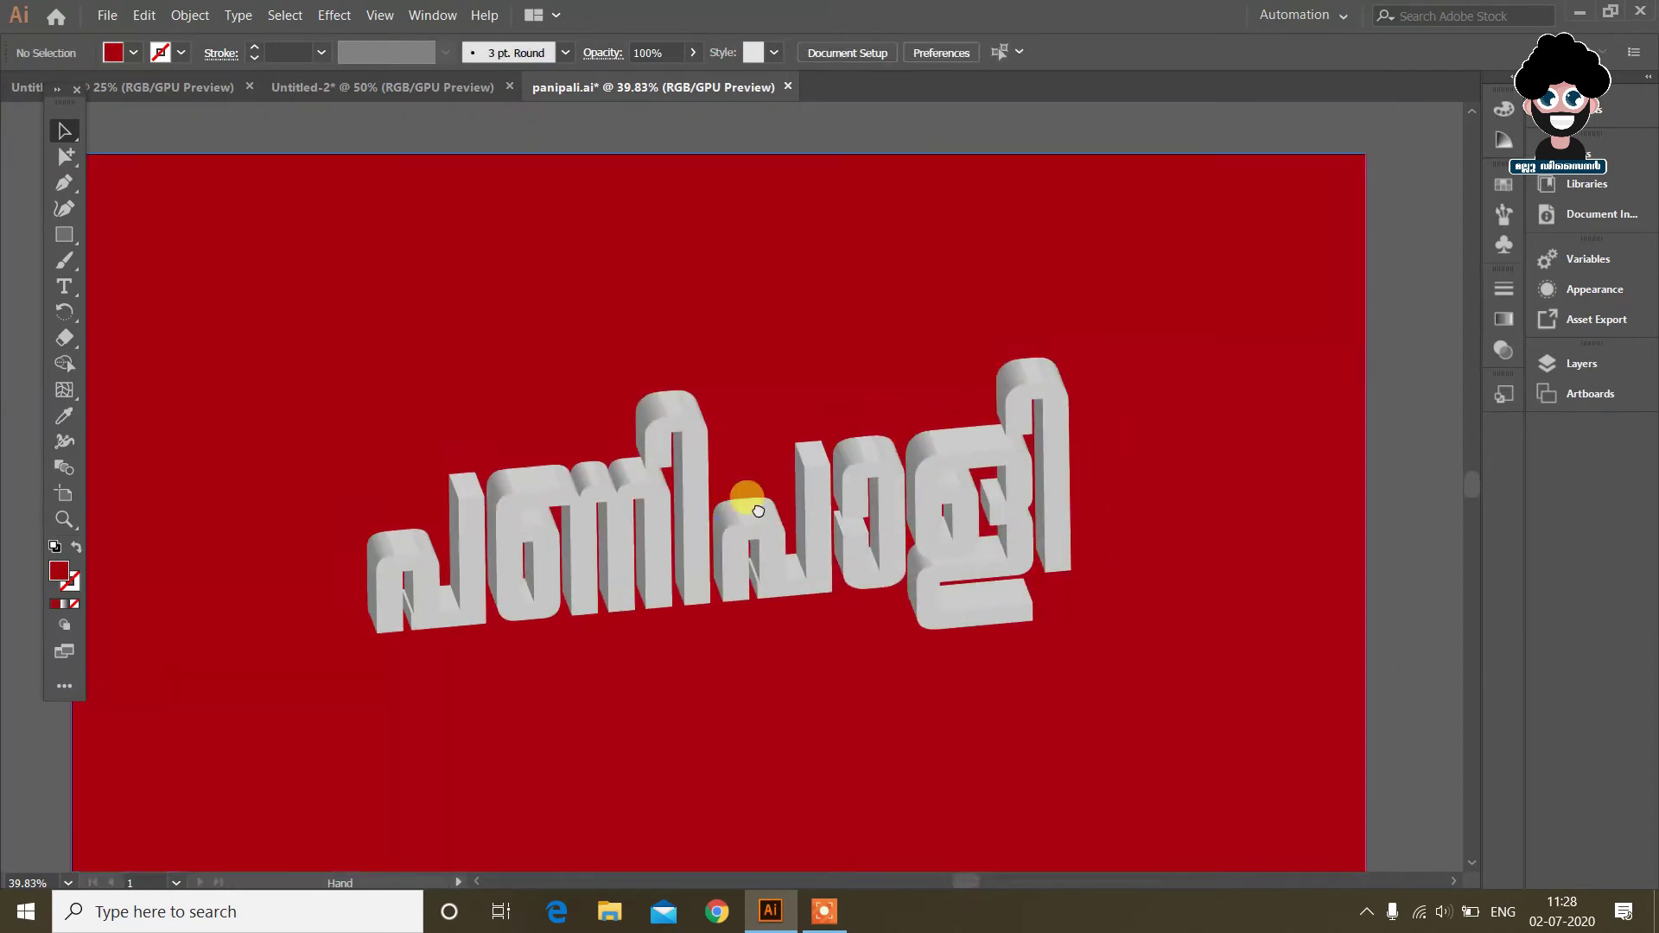
Scale up the extruded text group proportionally so it fills more of the red background
left_click_drag(740, 504, 809, 464)
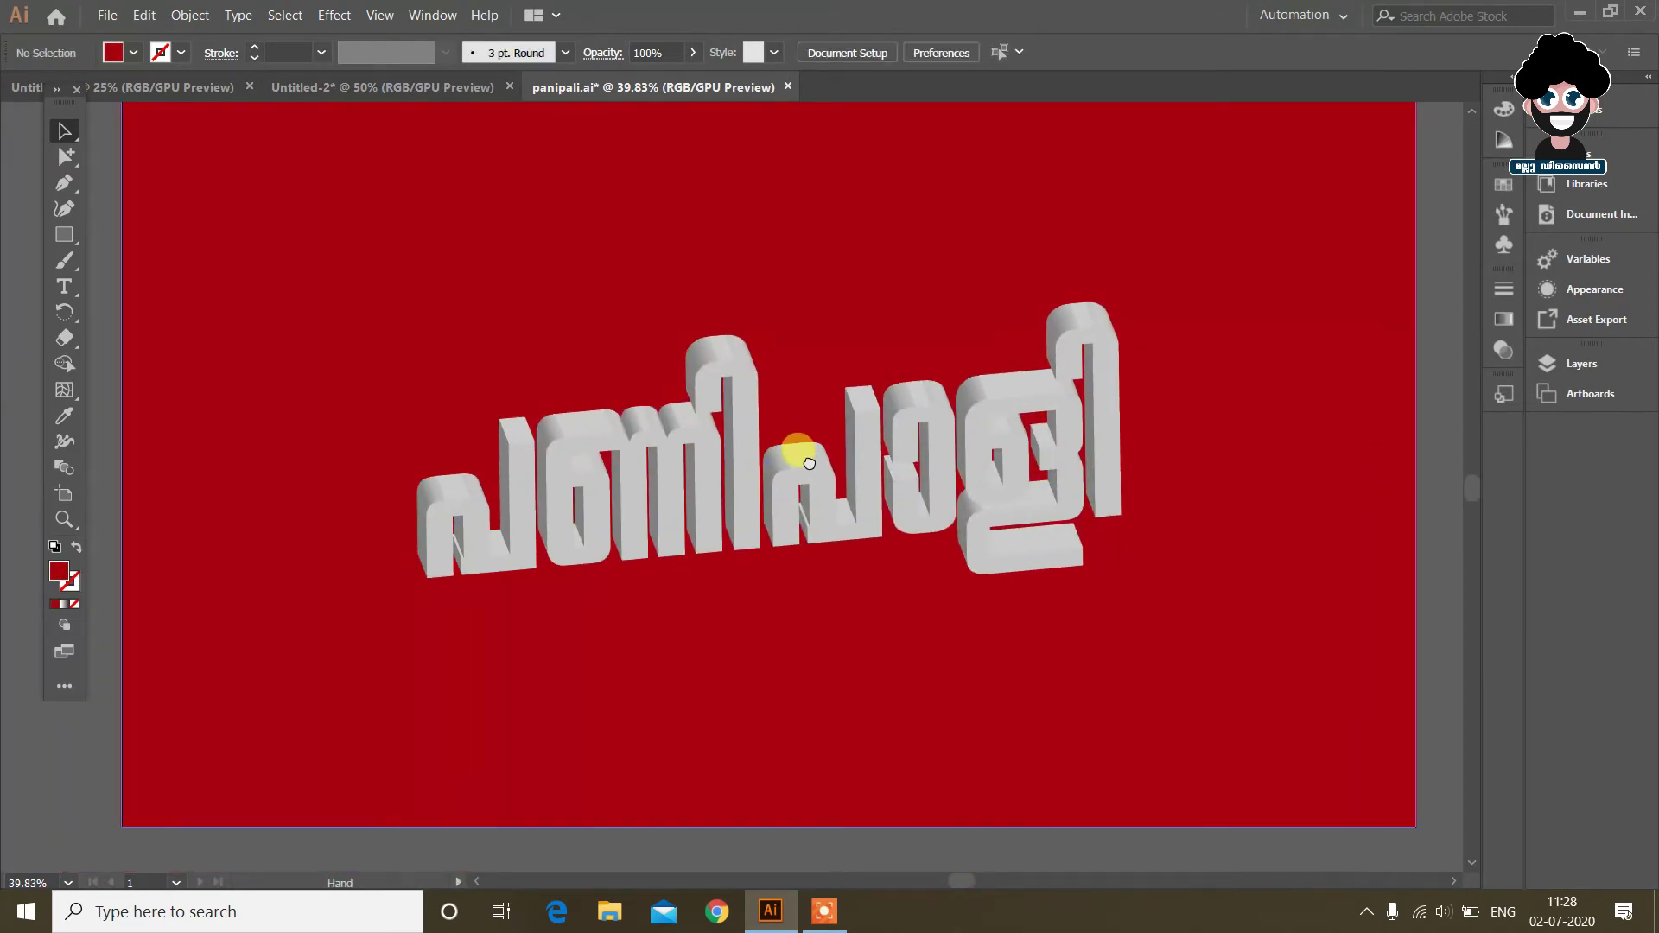
left_click(894, 444)
left_click_drag(1121, 464, 1299, 553)
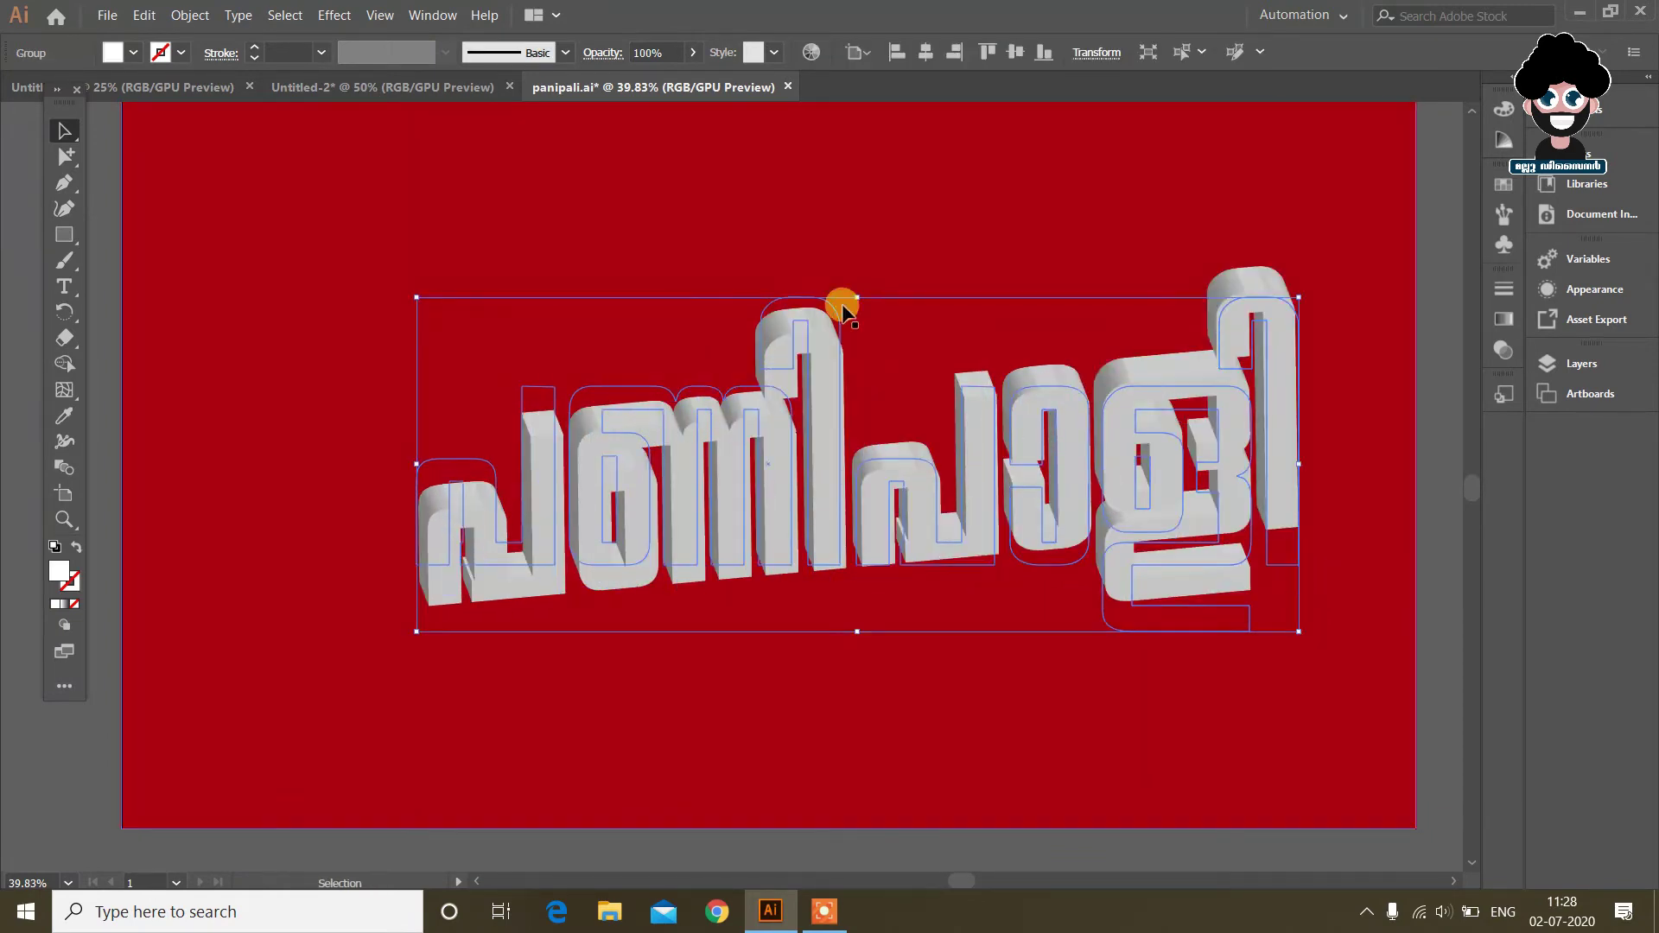
Centre the enlarged text horizontally on the background, reposition it at mid-height, and deselect it
left_click(926, 56)
left_click(988, 52)
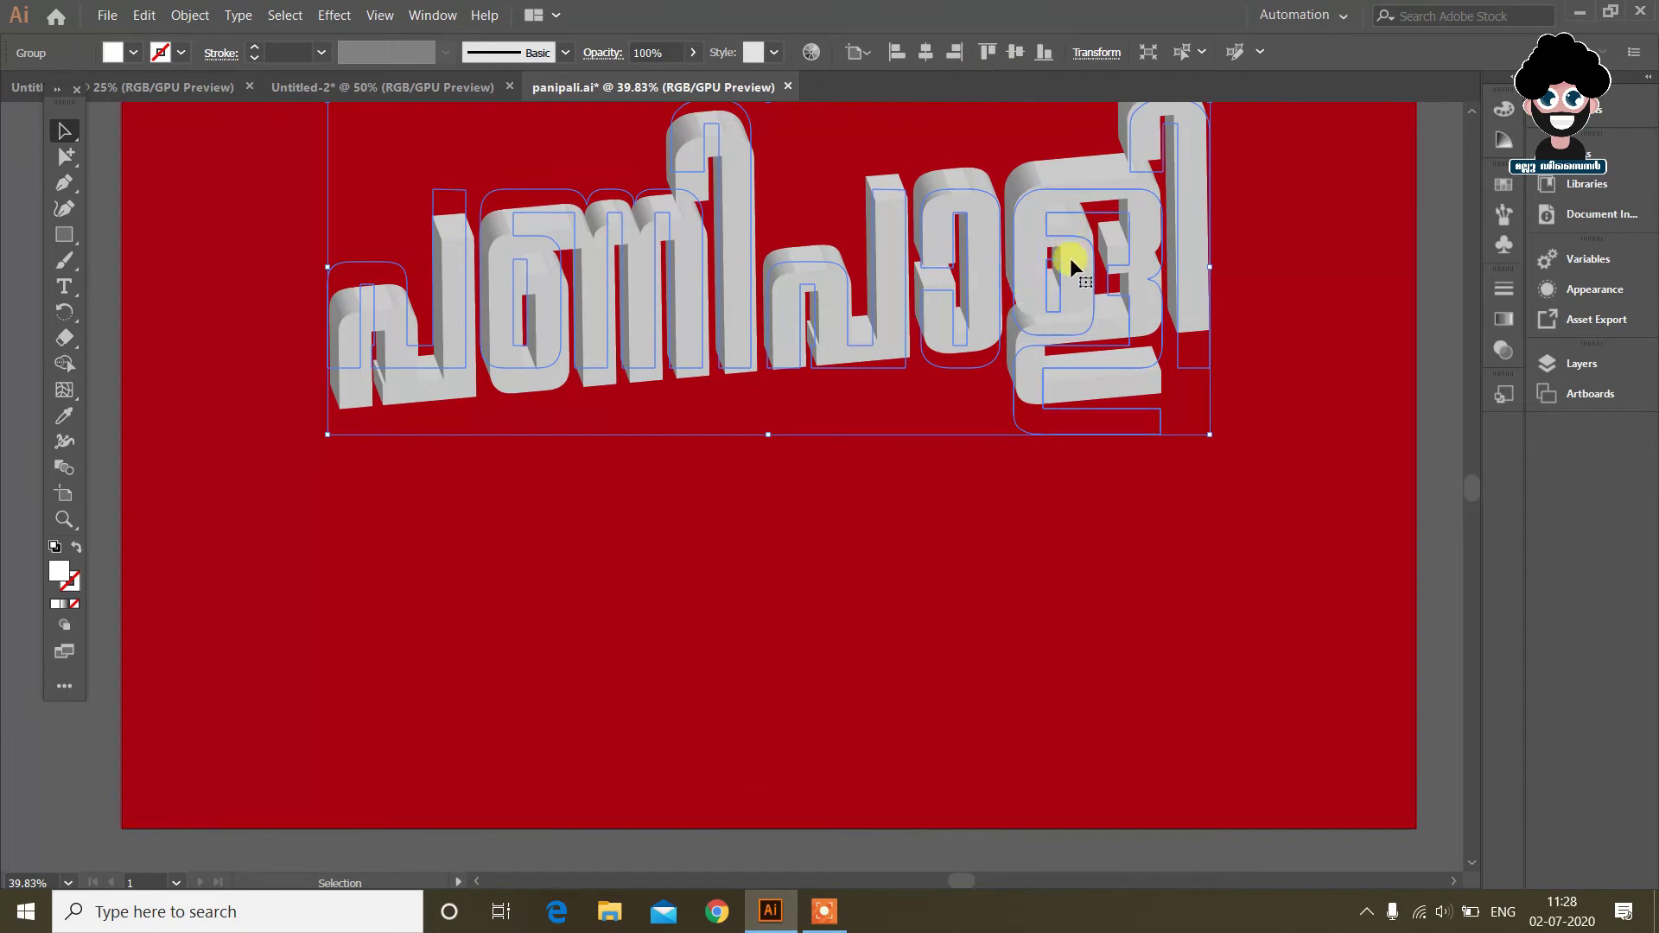
left_click_drag(1070, 257, 1090, 464)
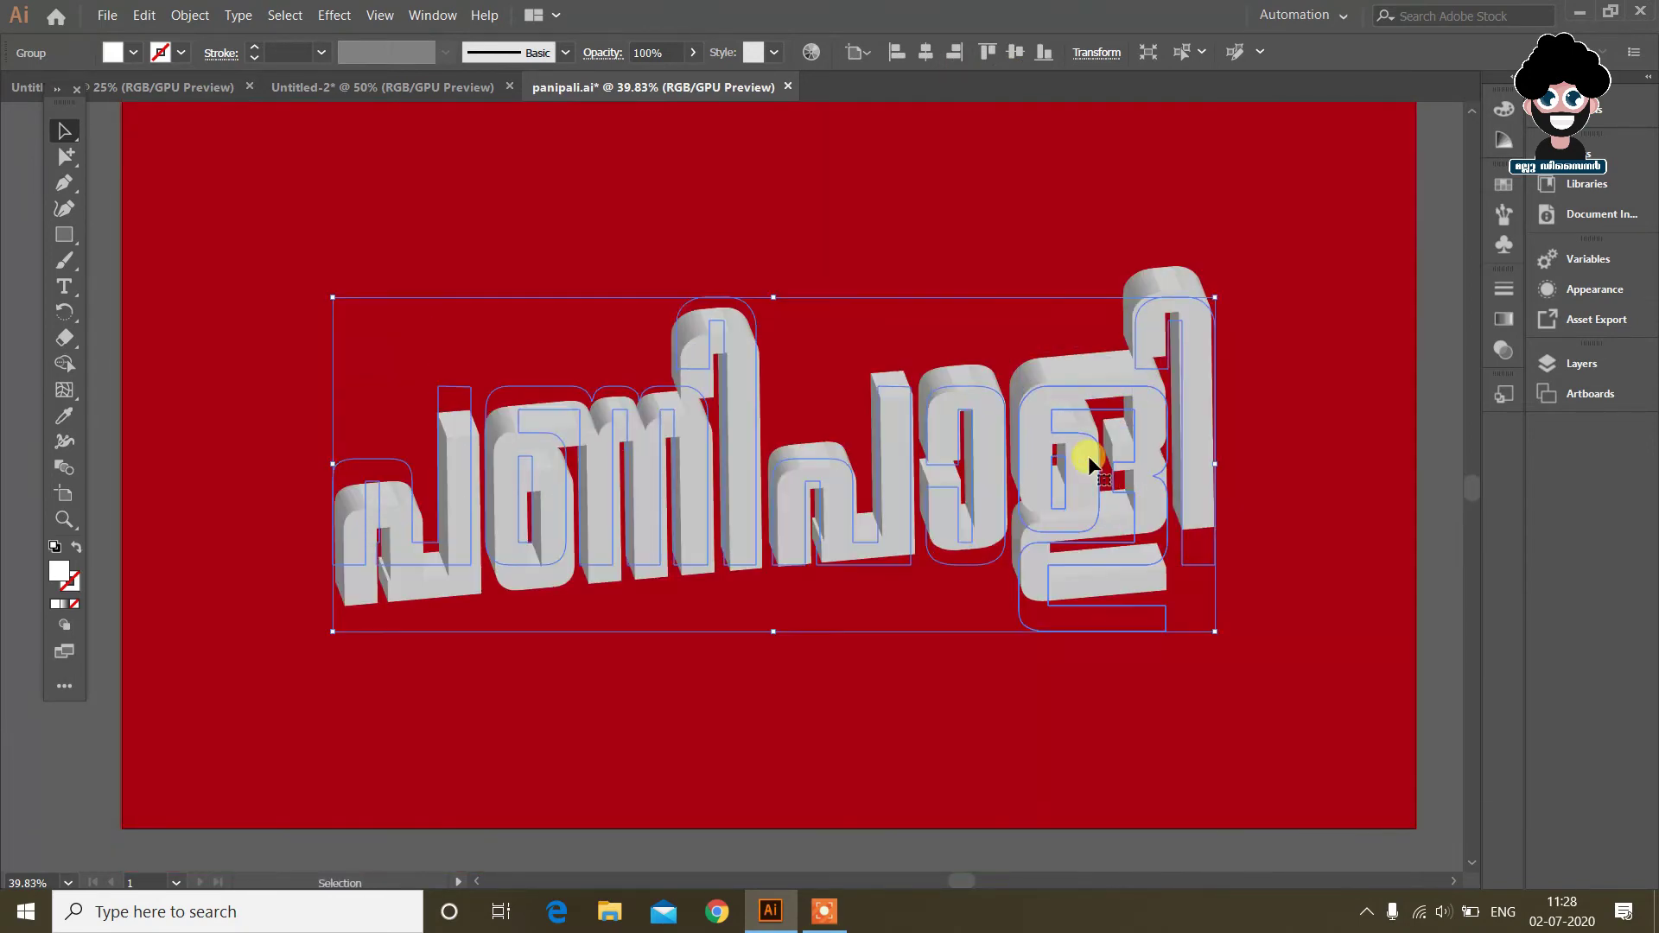
left_click(1439, 351)
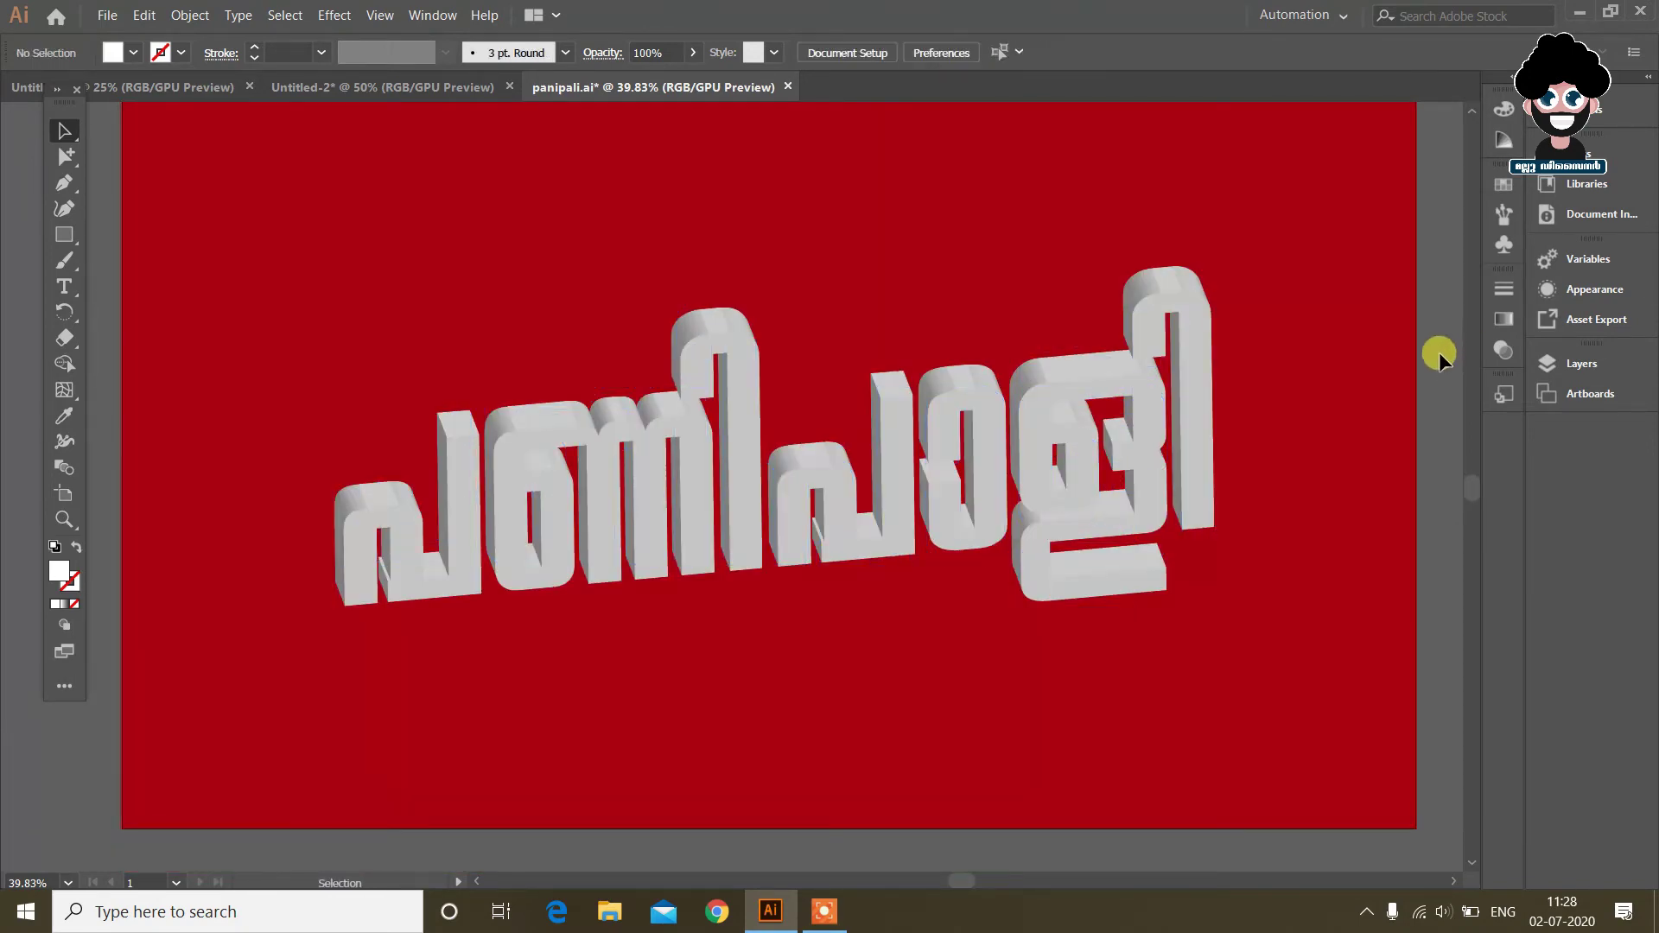
Try light grey, blue, navy and orange swatch fills on the extruded text and restore its white fill
left_click(1139, 385)
left_click(136, 43)
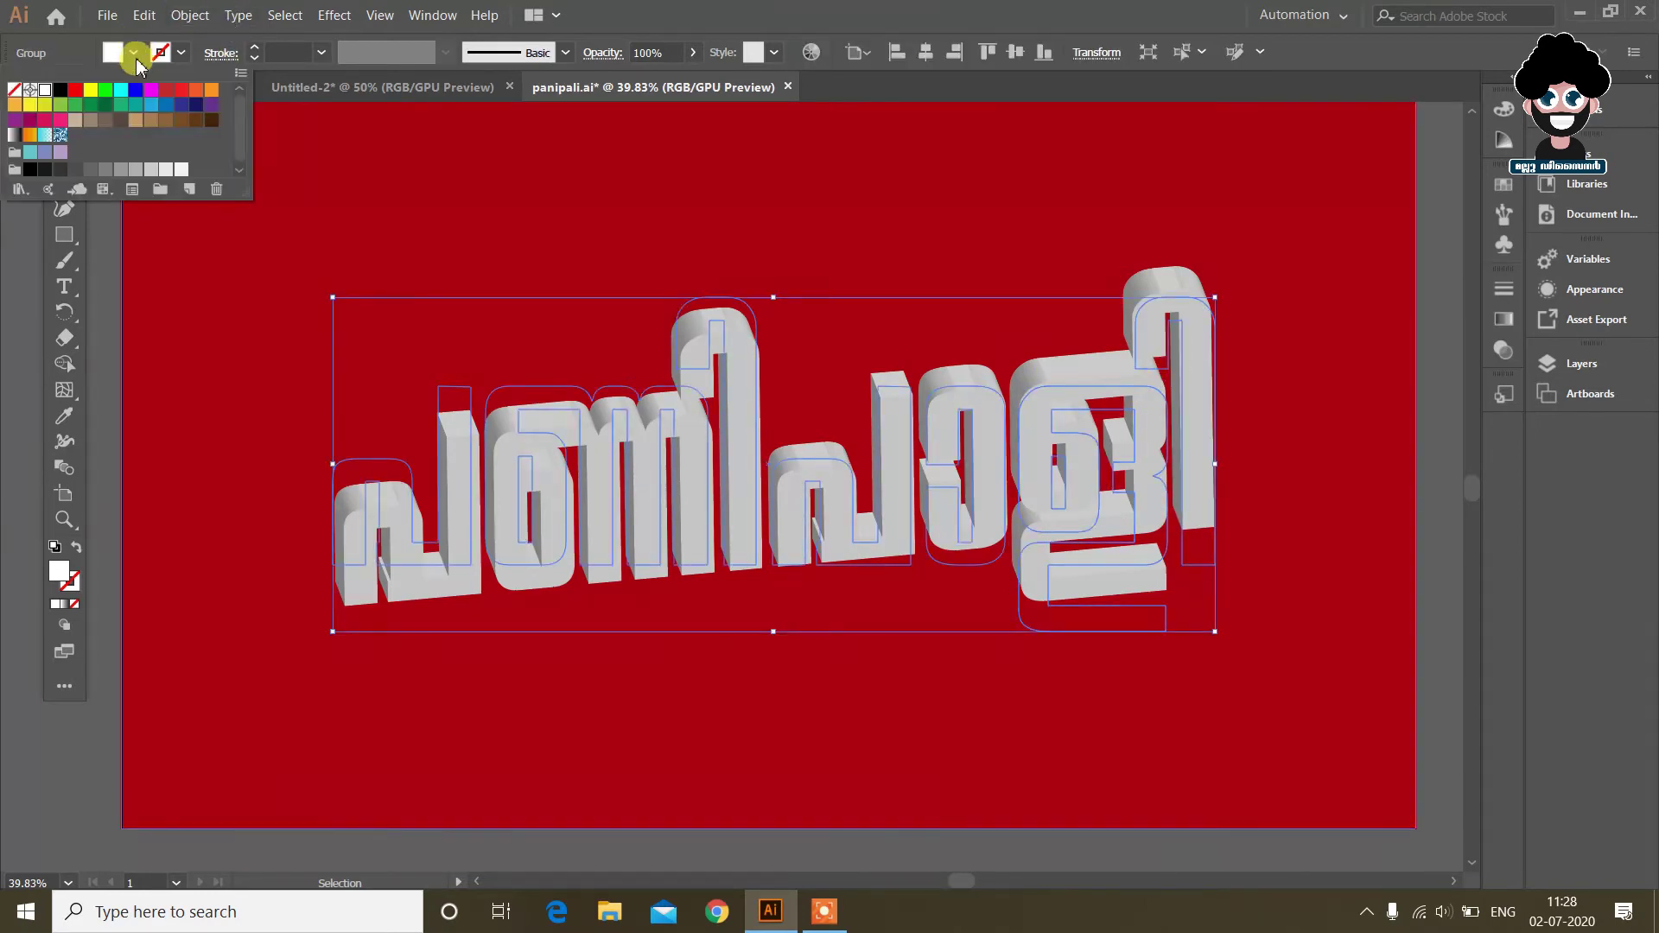
left_click(164, 171)
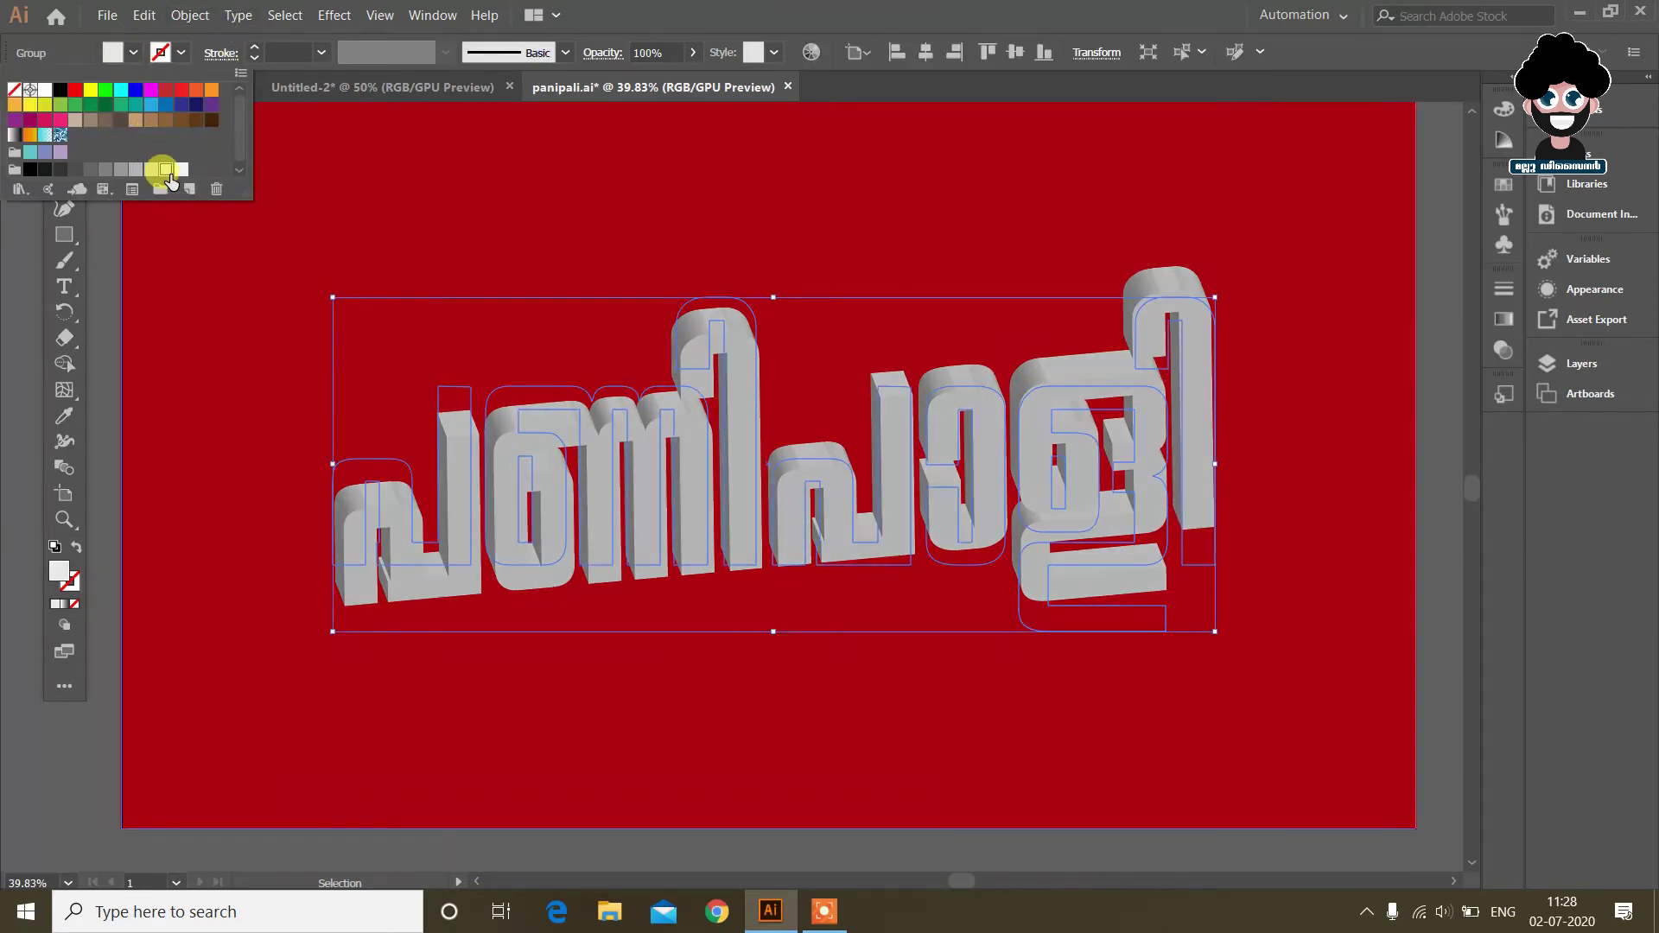
left_click(167, 104)
left_click(197, 104)
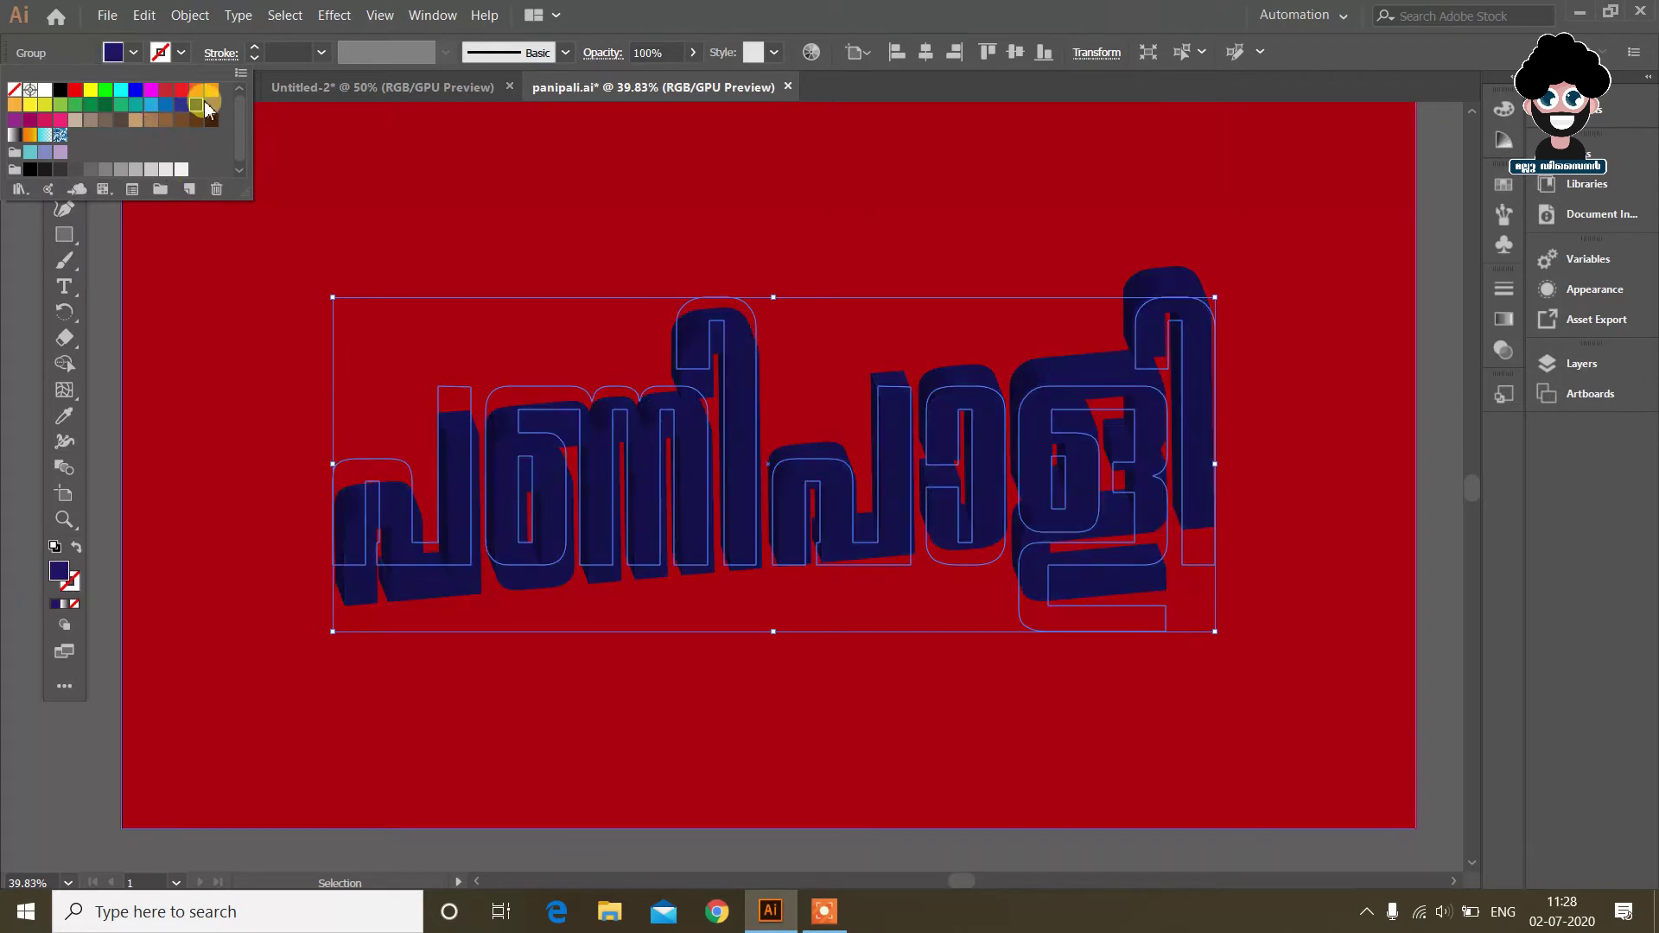
left_click(211, 89)
left_click(167, 169)
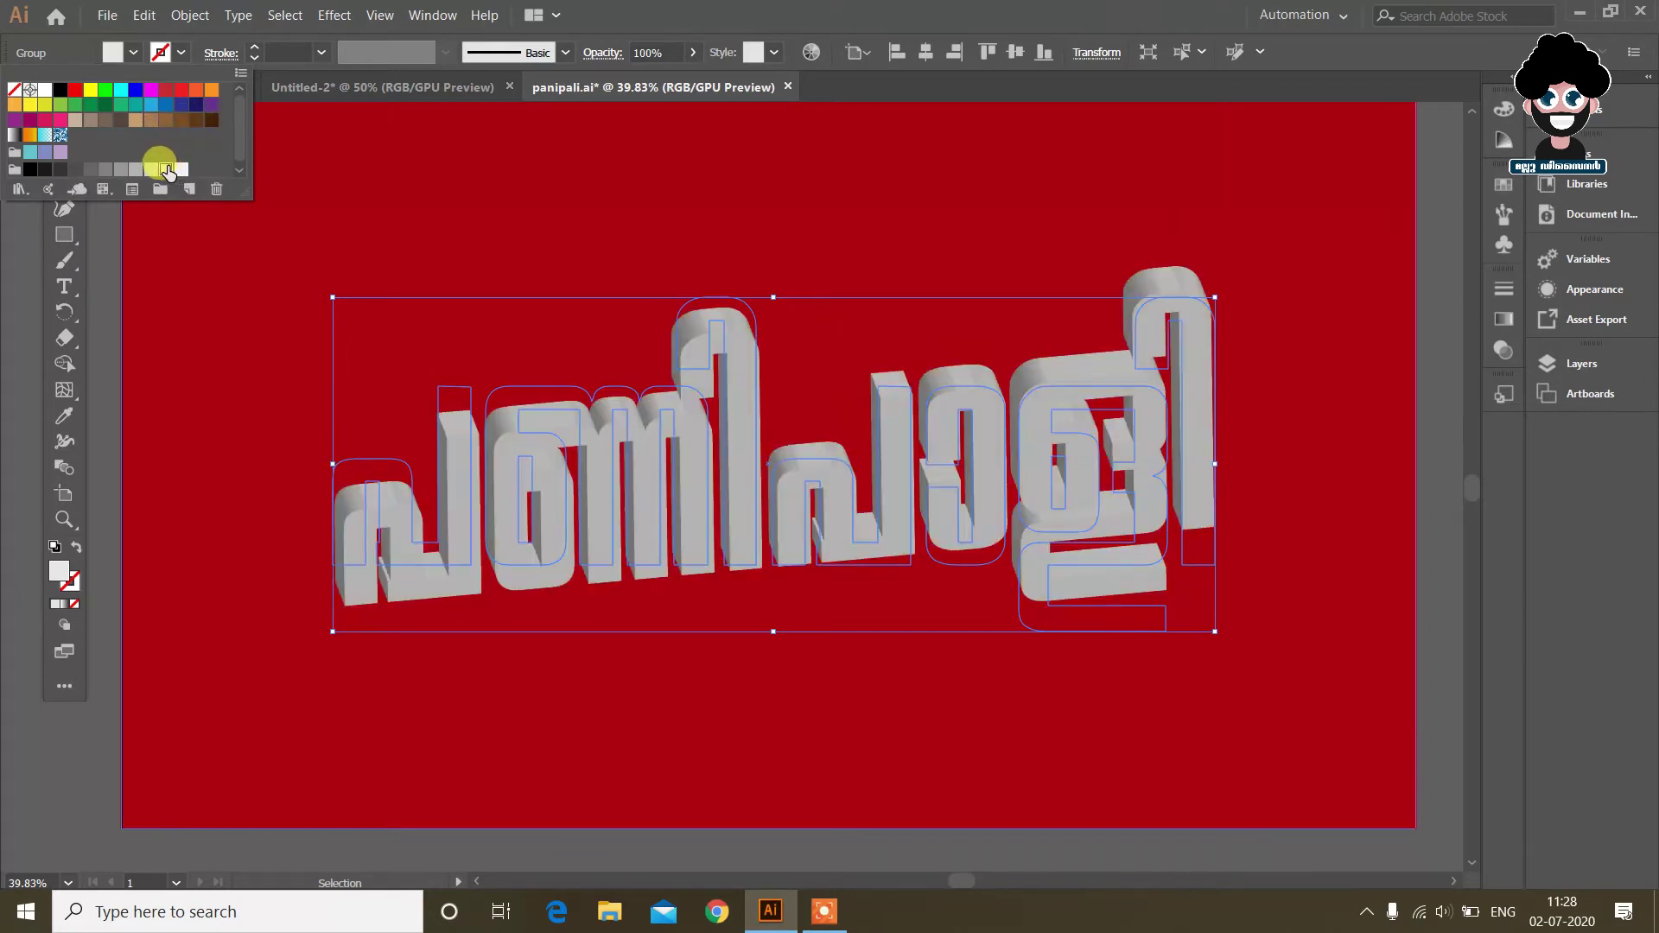
left_click(117, 366)
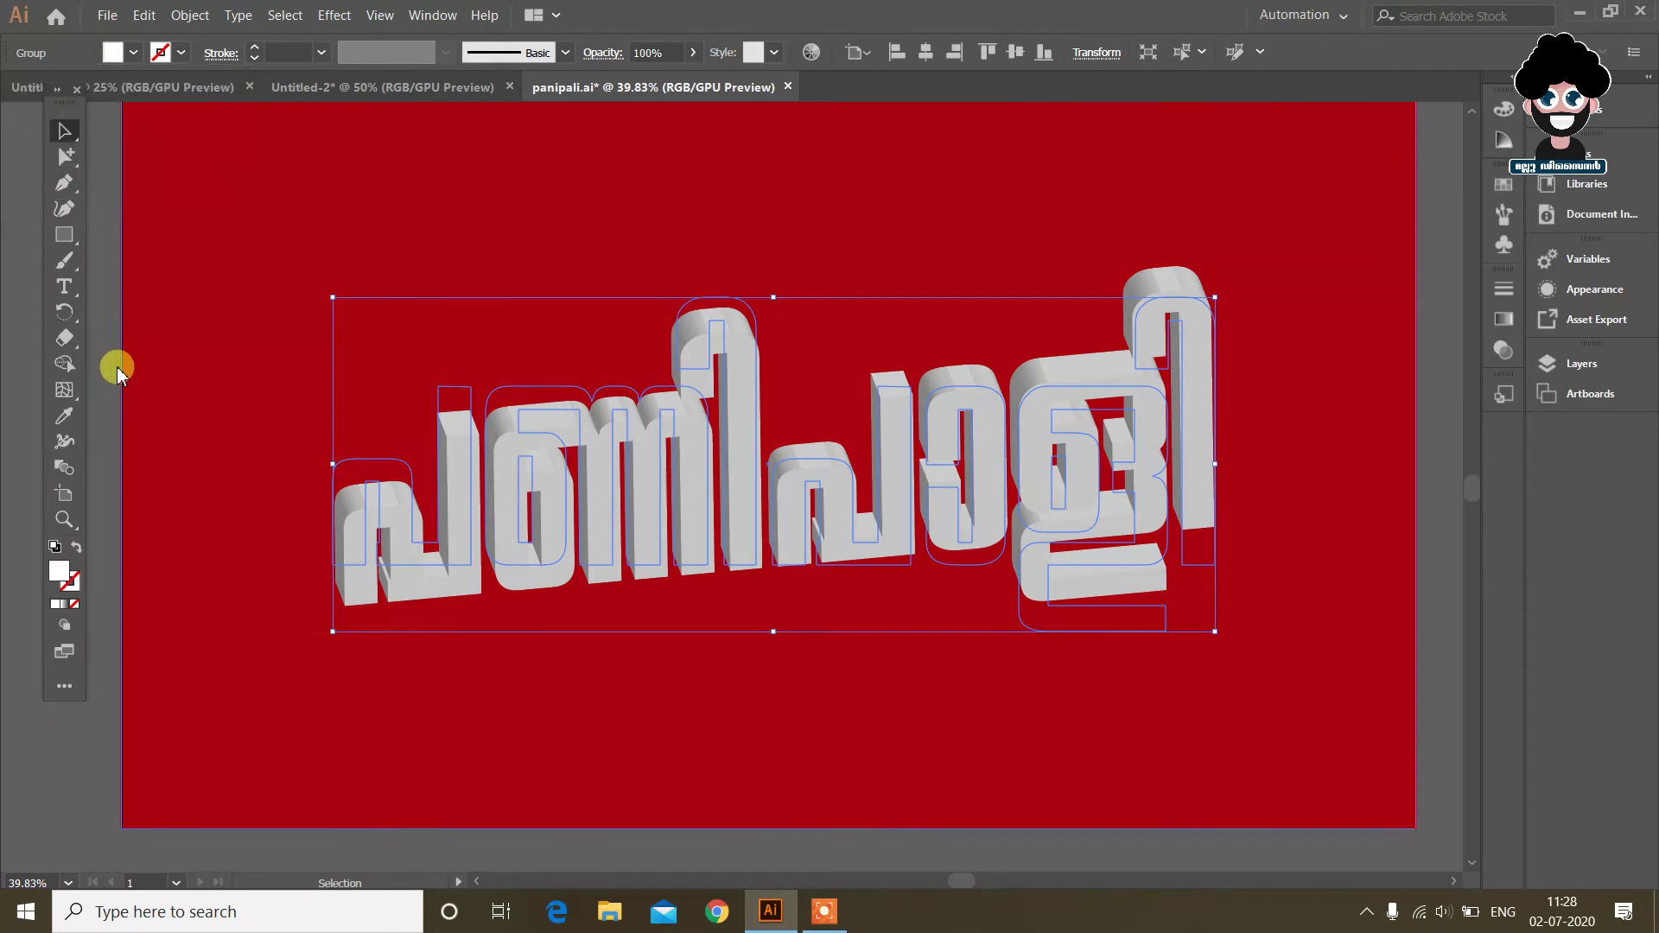
left_click(116, 367)
left_click(922, 464)
scroll(923, 469, "up", 2)
scroll(923, 469, "down", 2)
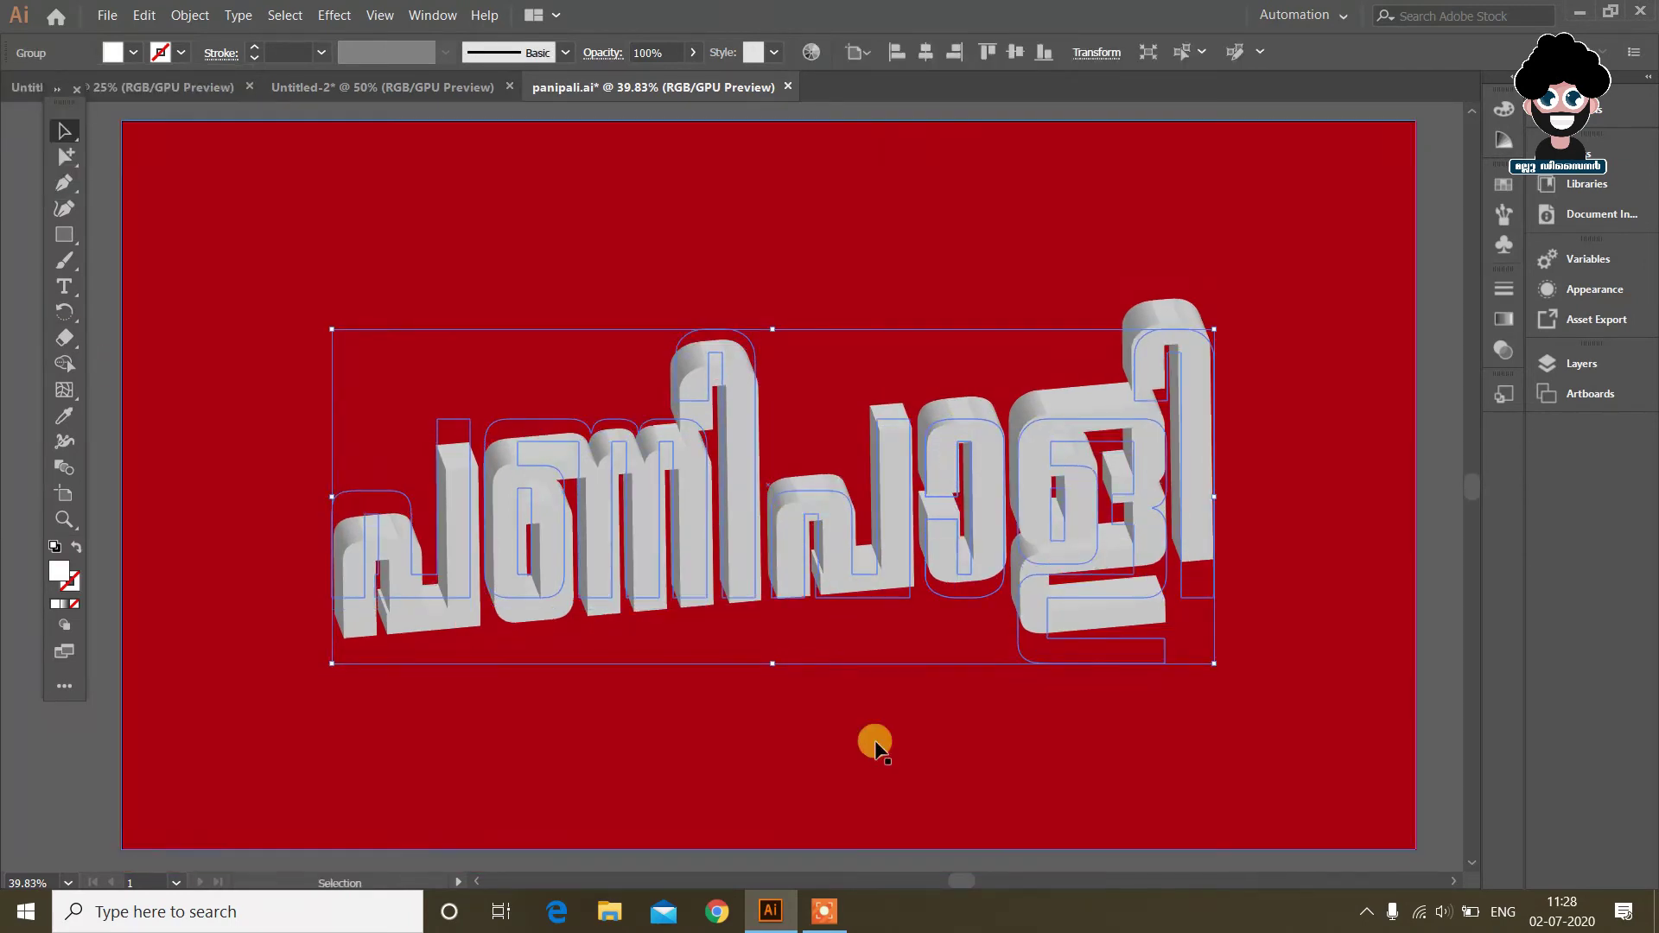
left_click(1439, 271)
Add a gradient mesh point near the centre of the background rectangle and keep that point selected
left_click(1285, 313)
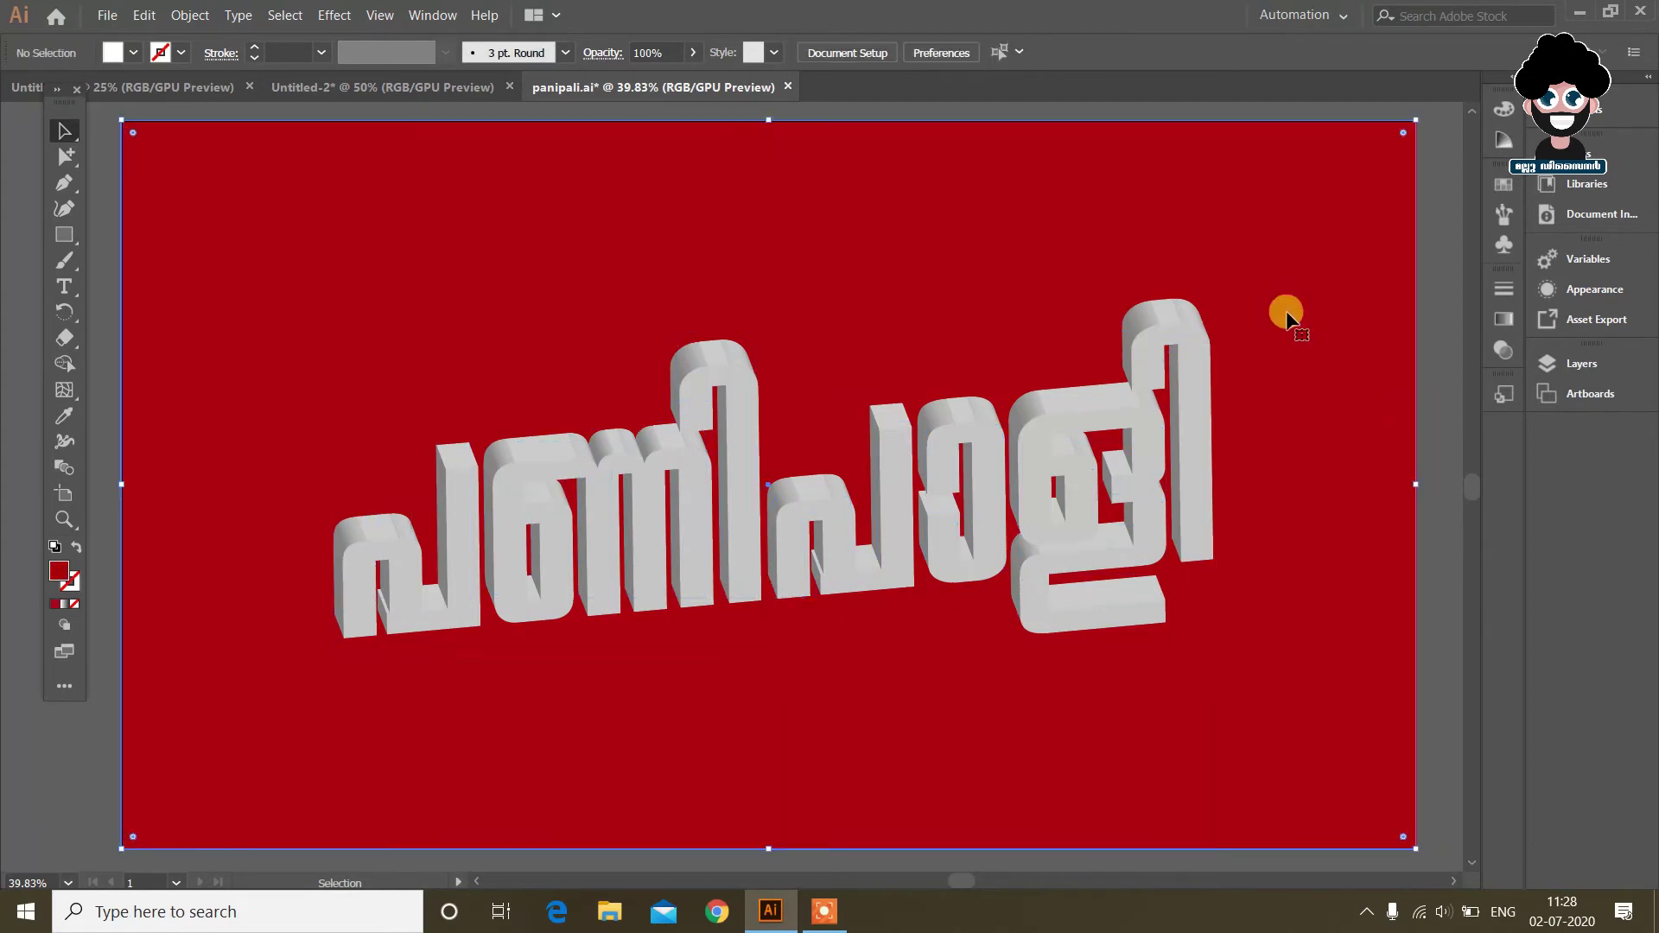
left_click(62, 391)
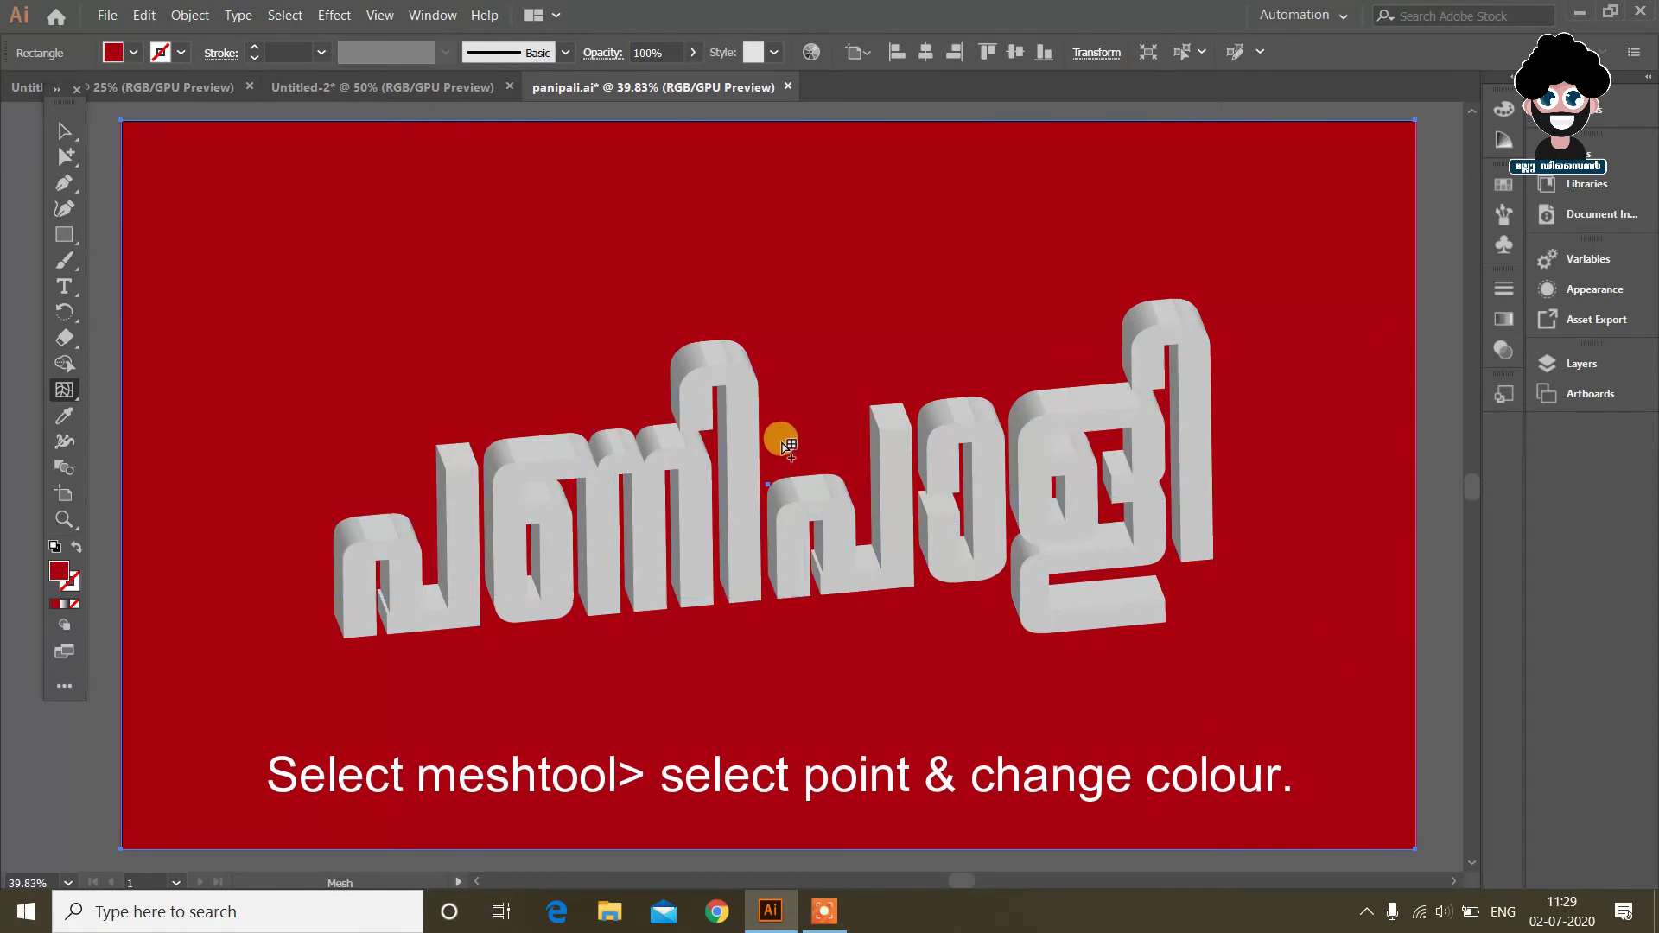
left_click(781, 451)
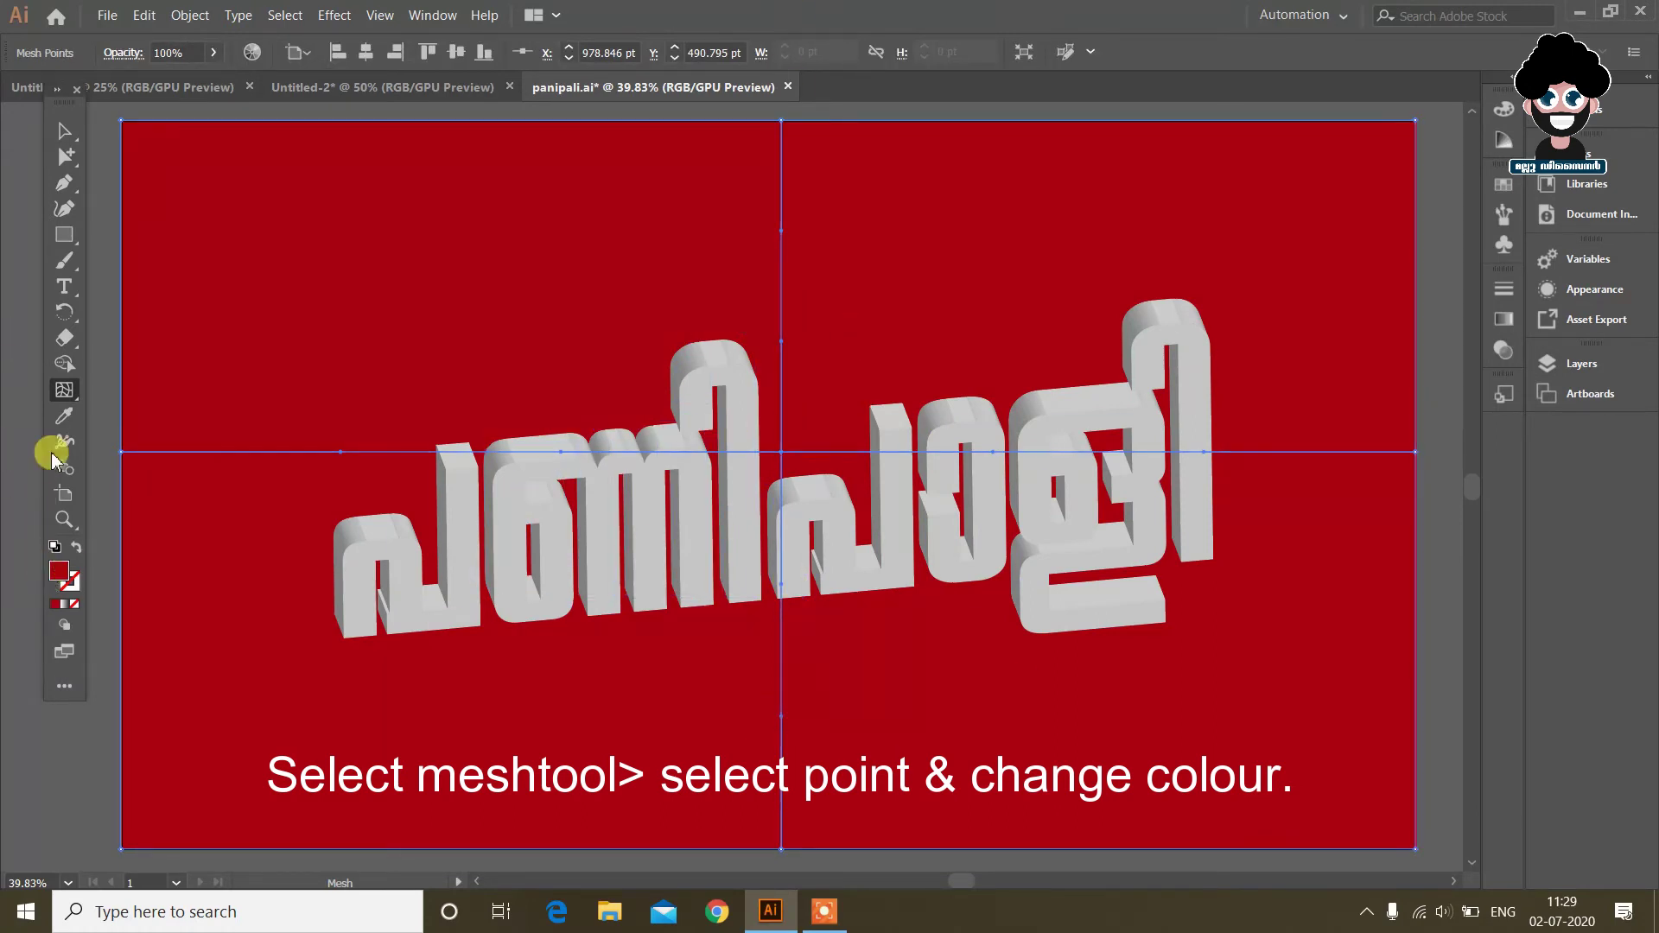
left_click(781, 451)
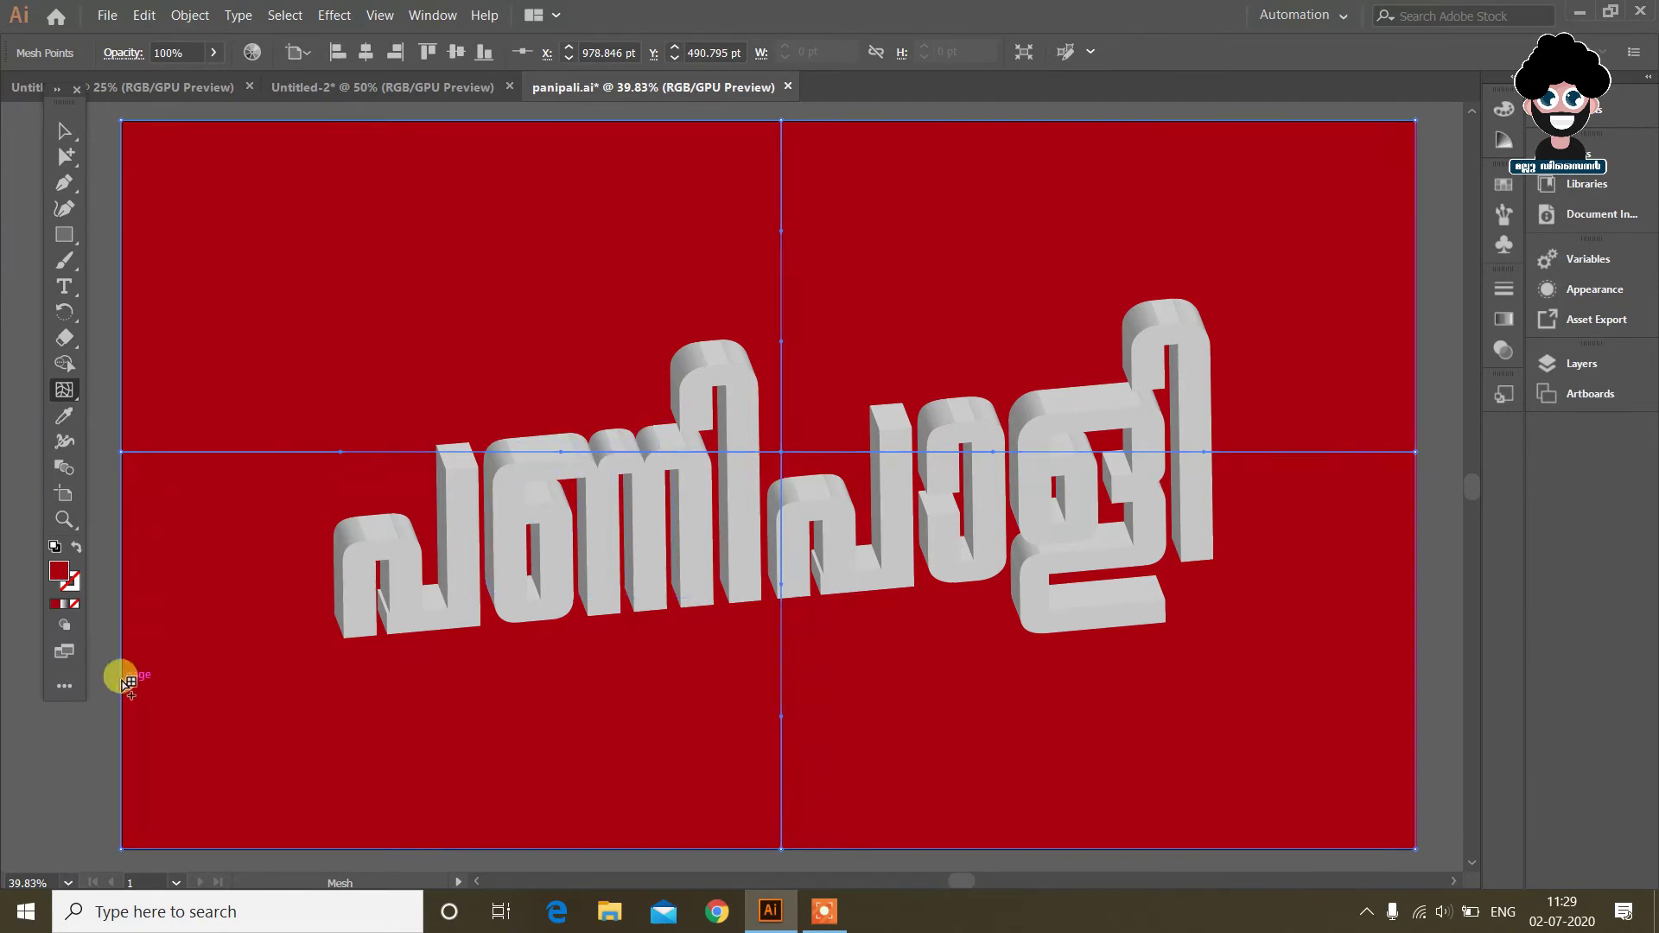
Brighten the central mesh point's colour to red E5072D for a glow behind the text, and deselect the background
double_click(59, 571)
left_click_drag(802, 391, 812, 352)
left_click(1027, 320)
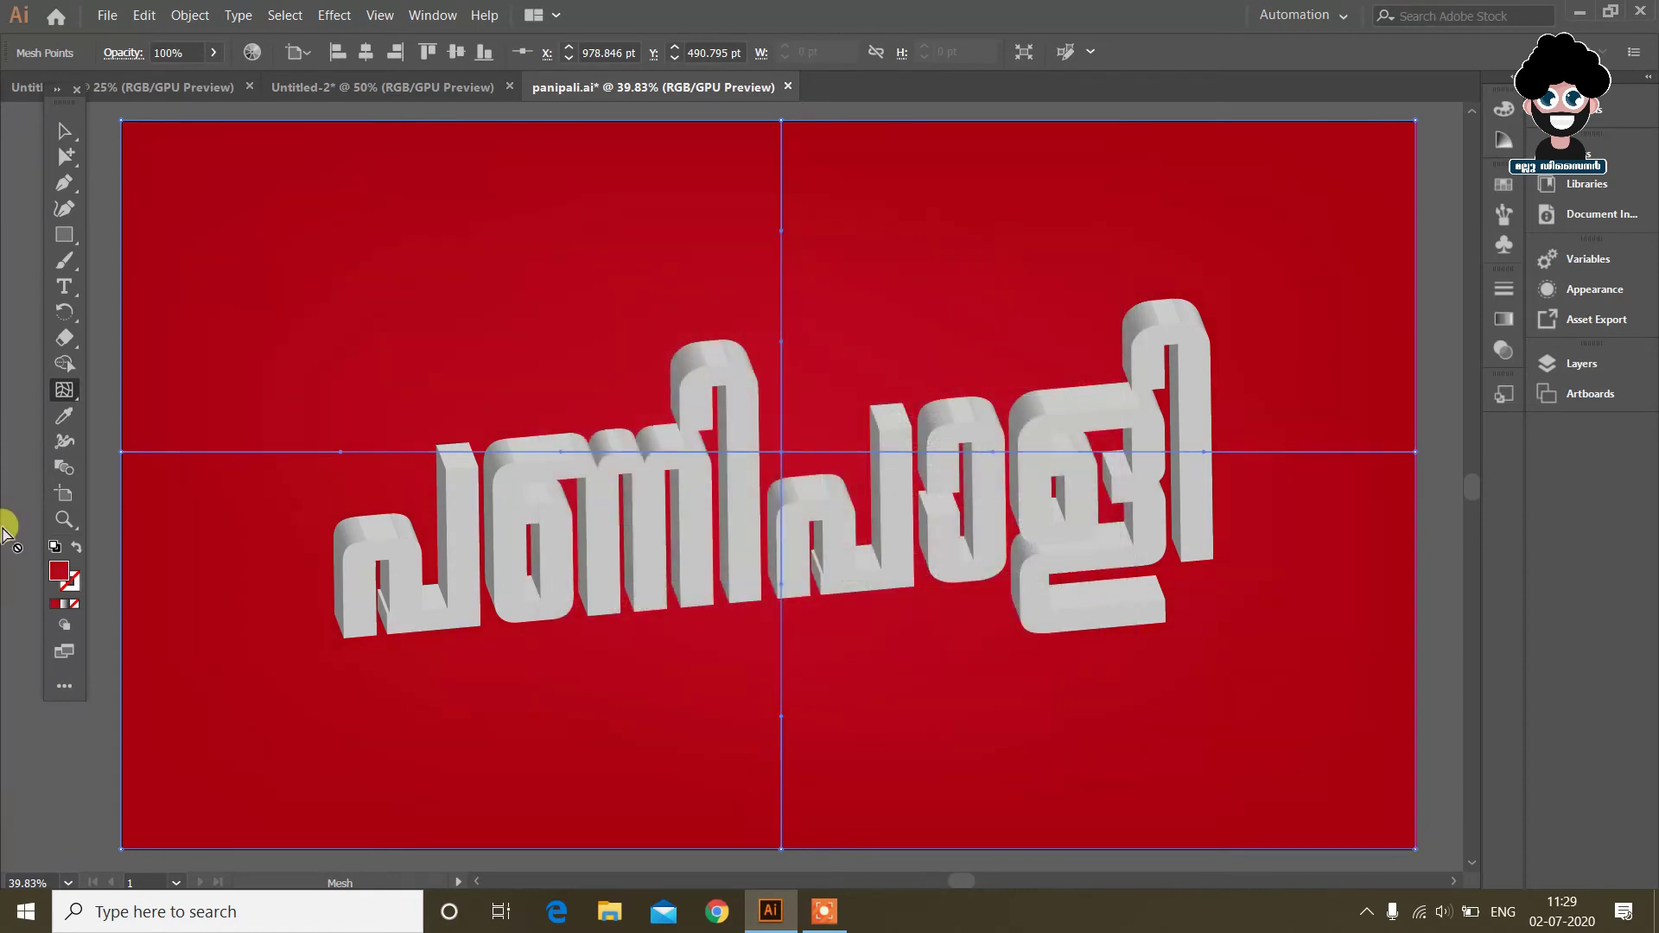
double_click(57, 573)
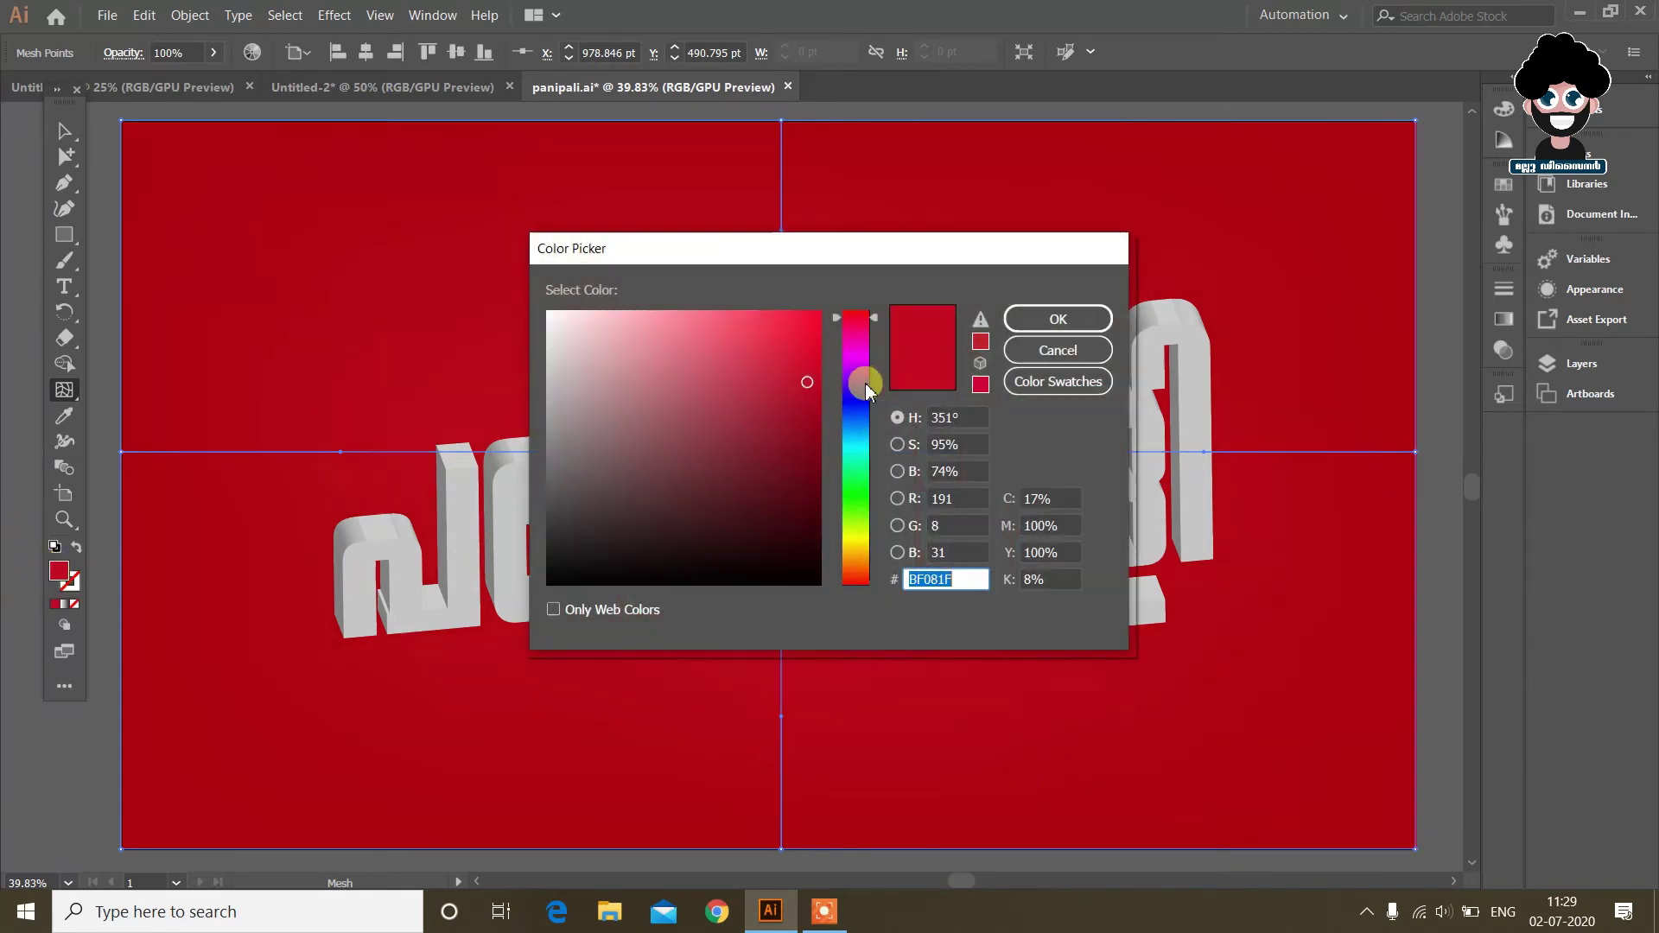
left_click_drag(806, 327, 812, 338)
left_click(1091, 327)
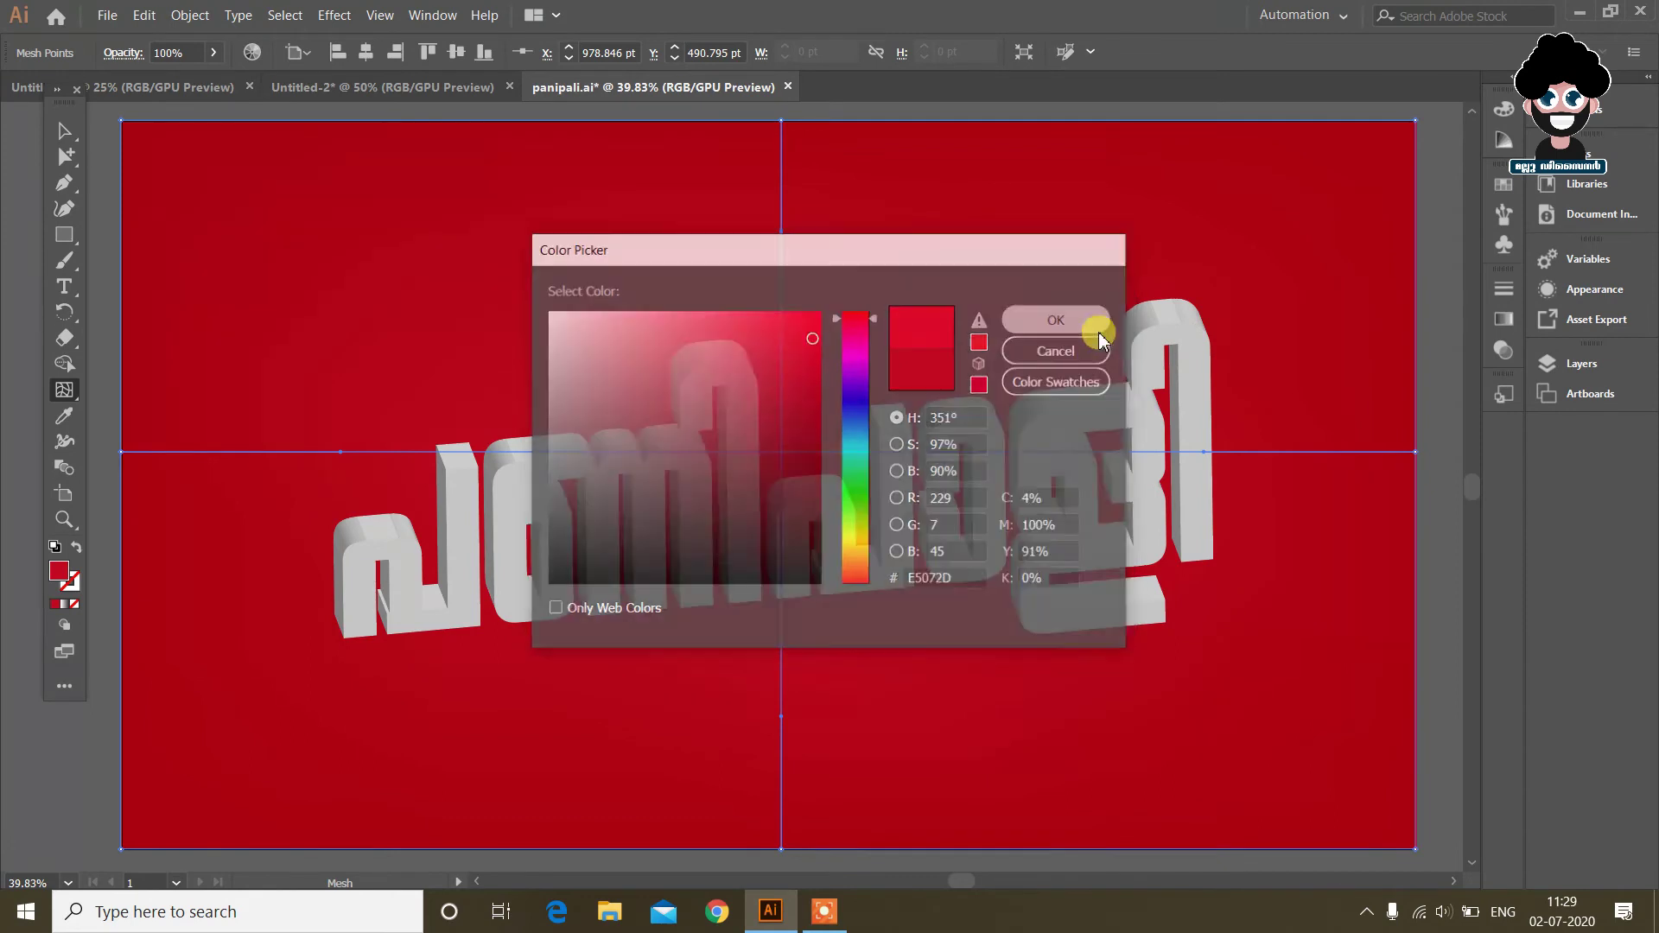
left_click(65, 132)
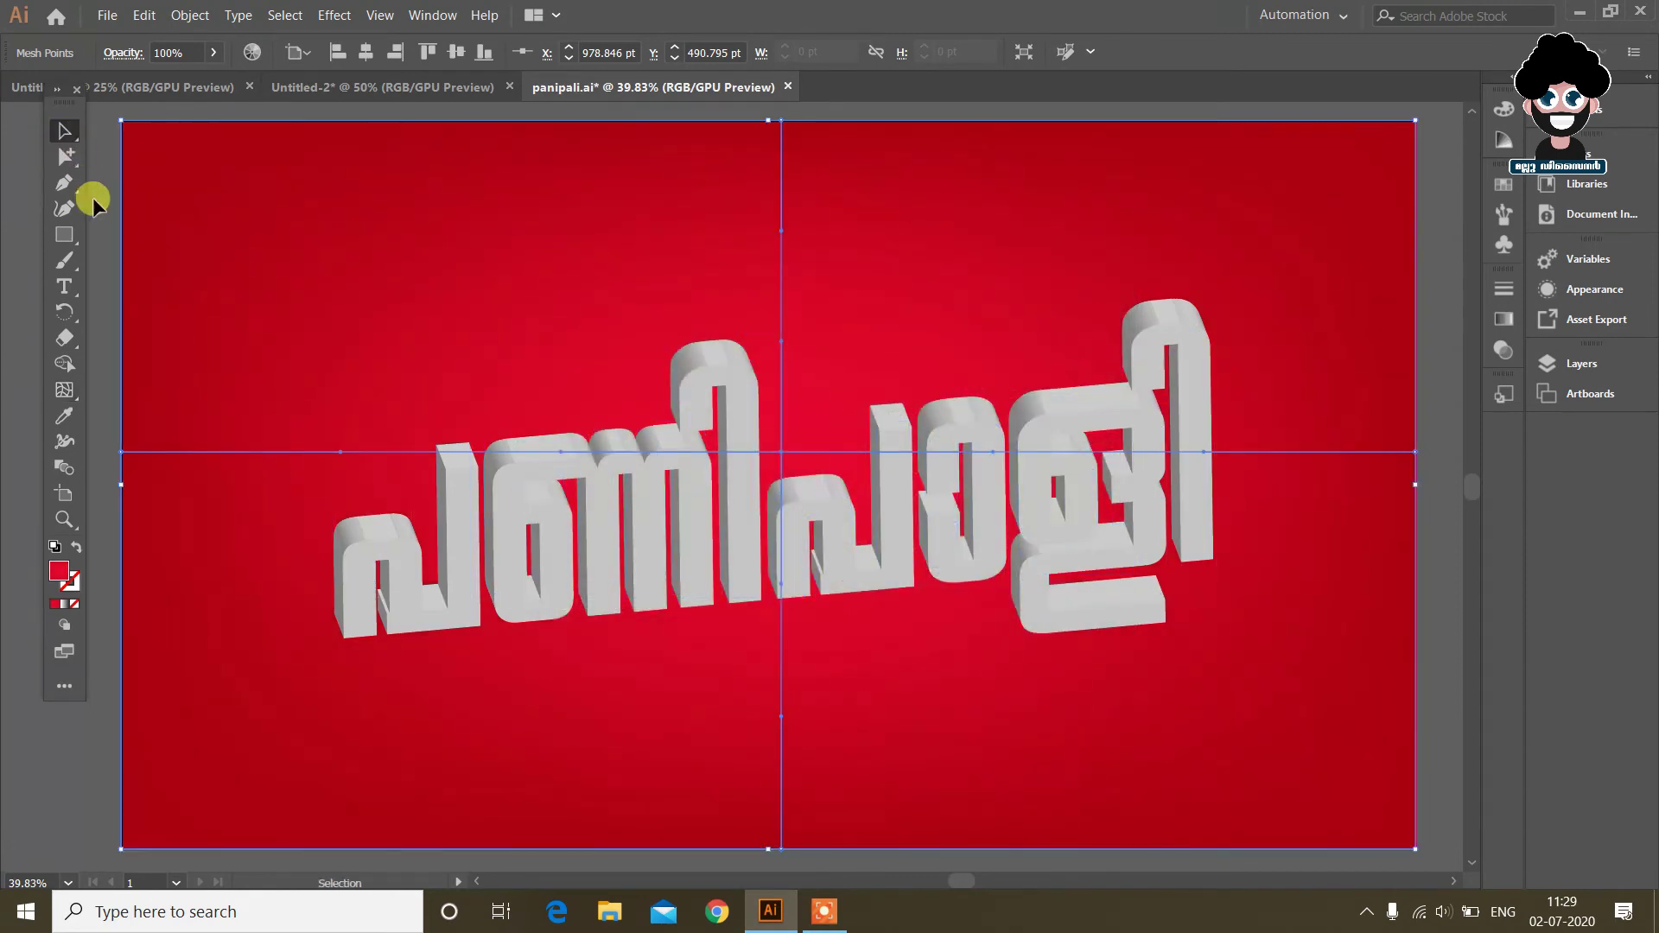
left_click(470, 715)
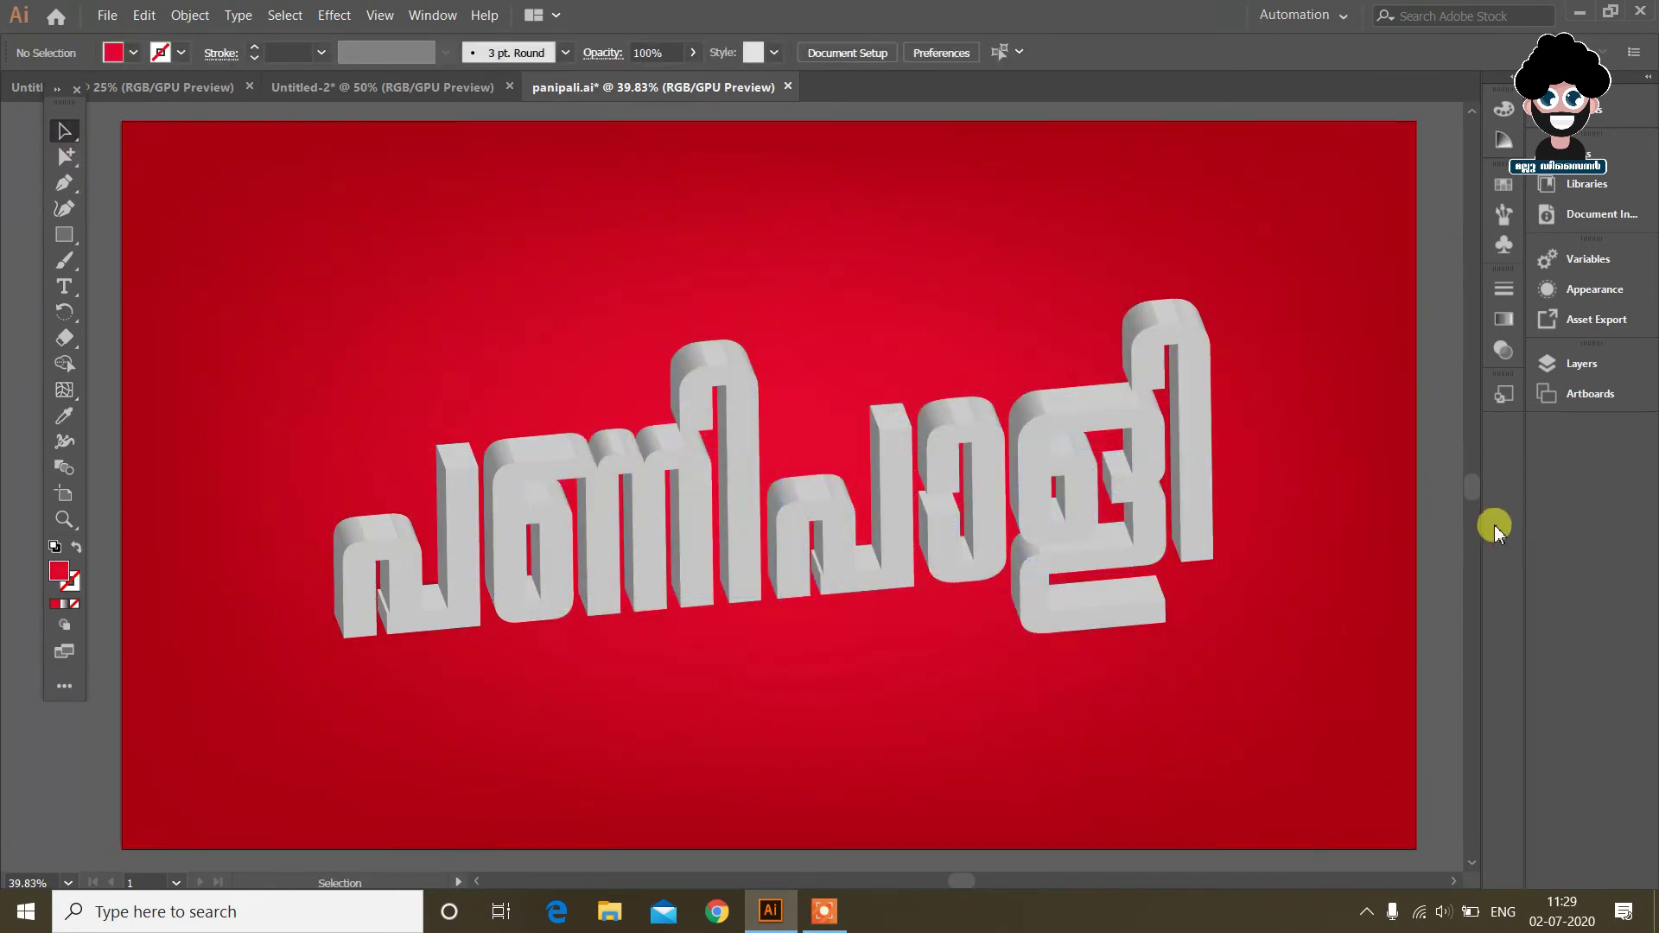
Select the extruded text group on the gradient background
scroll(900, 511, "up", 2)
scroll(588, 437, "down", 2)
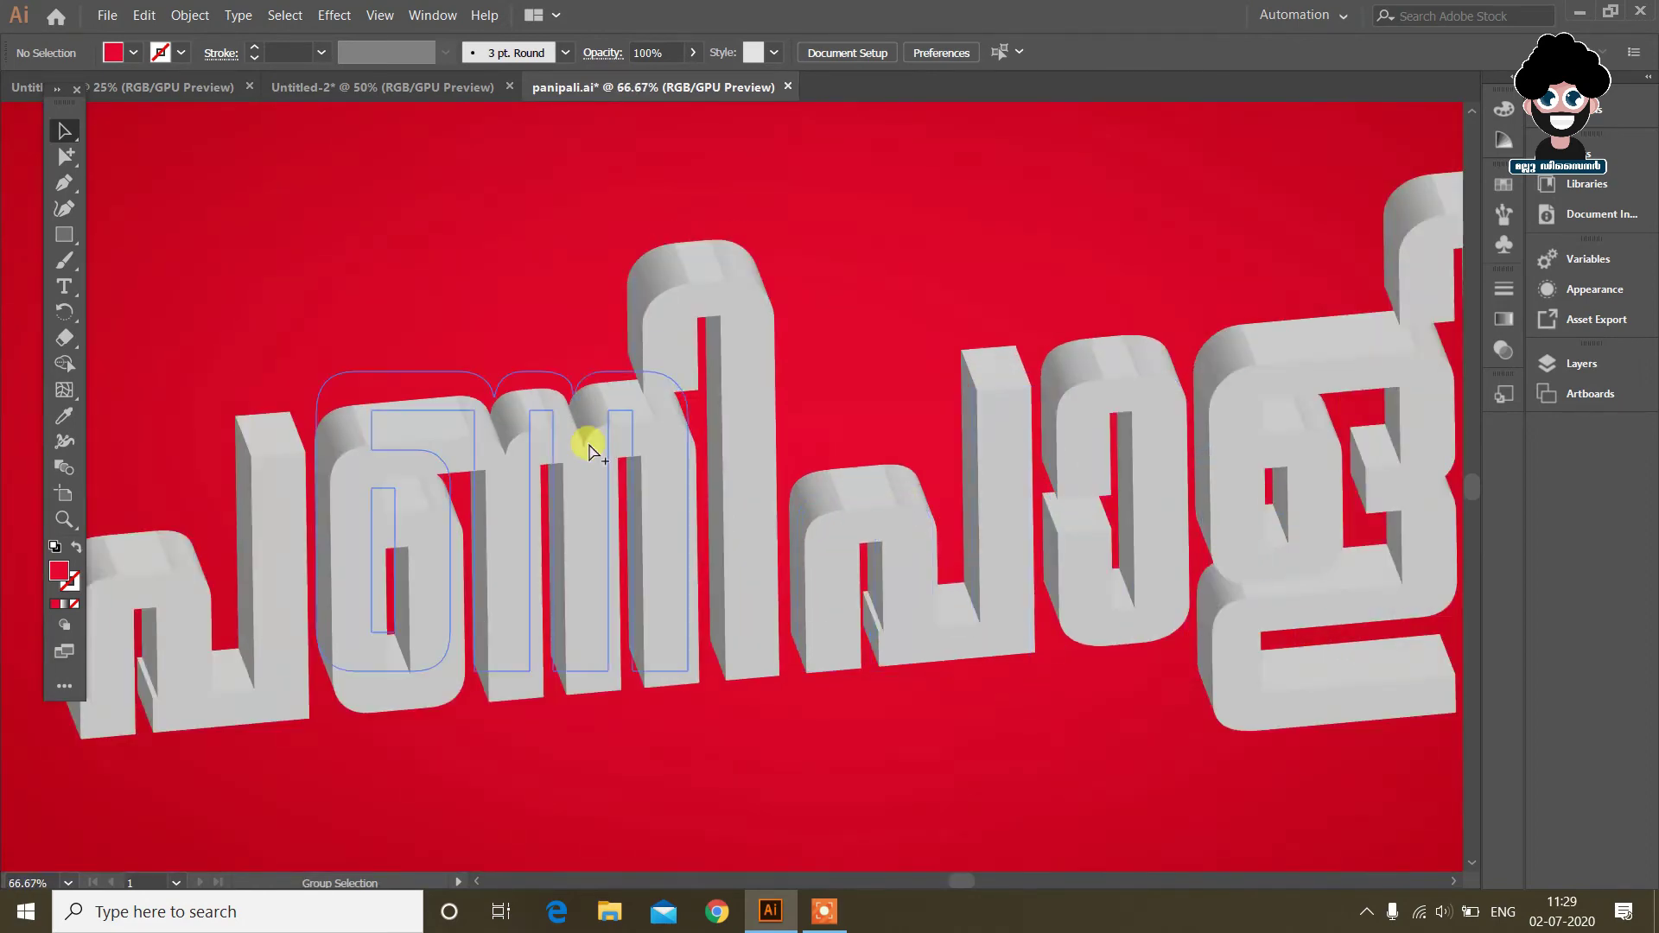
scroll(1332, 248, "up", 2)
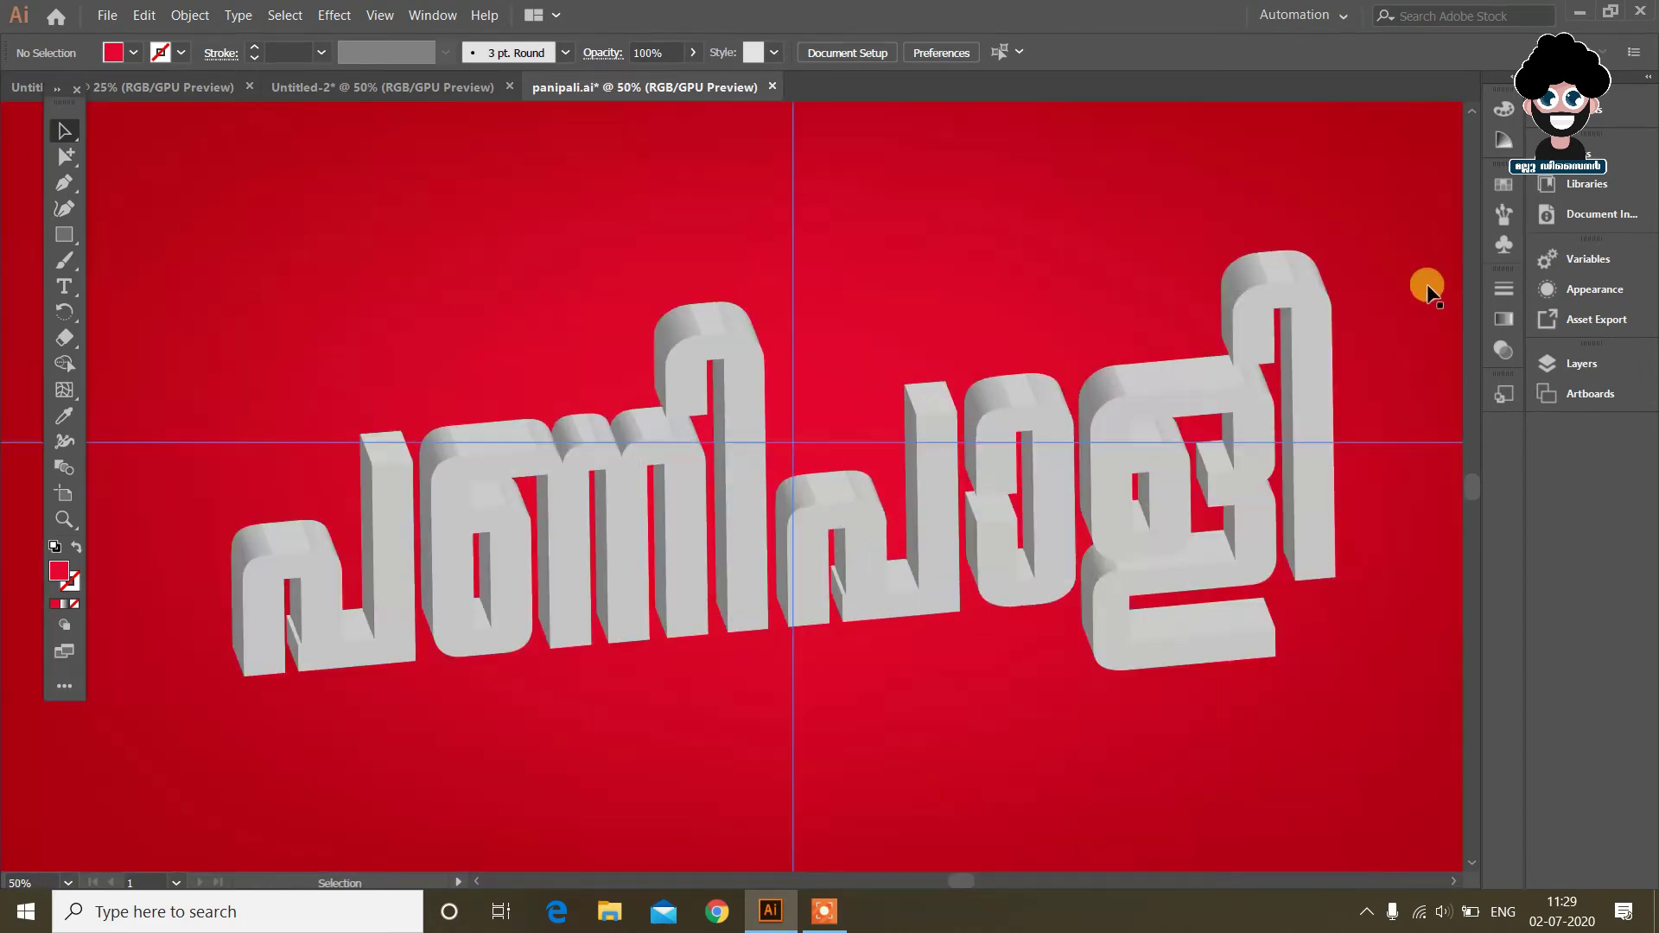
scroll(1423, 278, "down", 2)
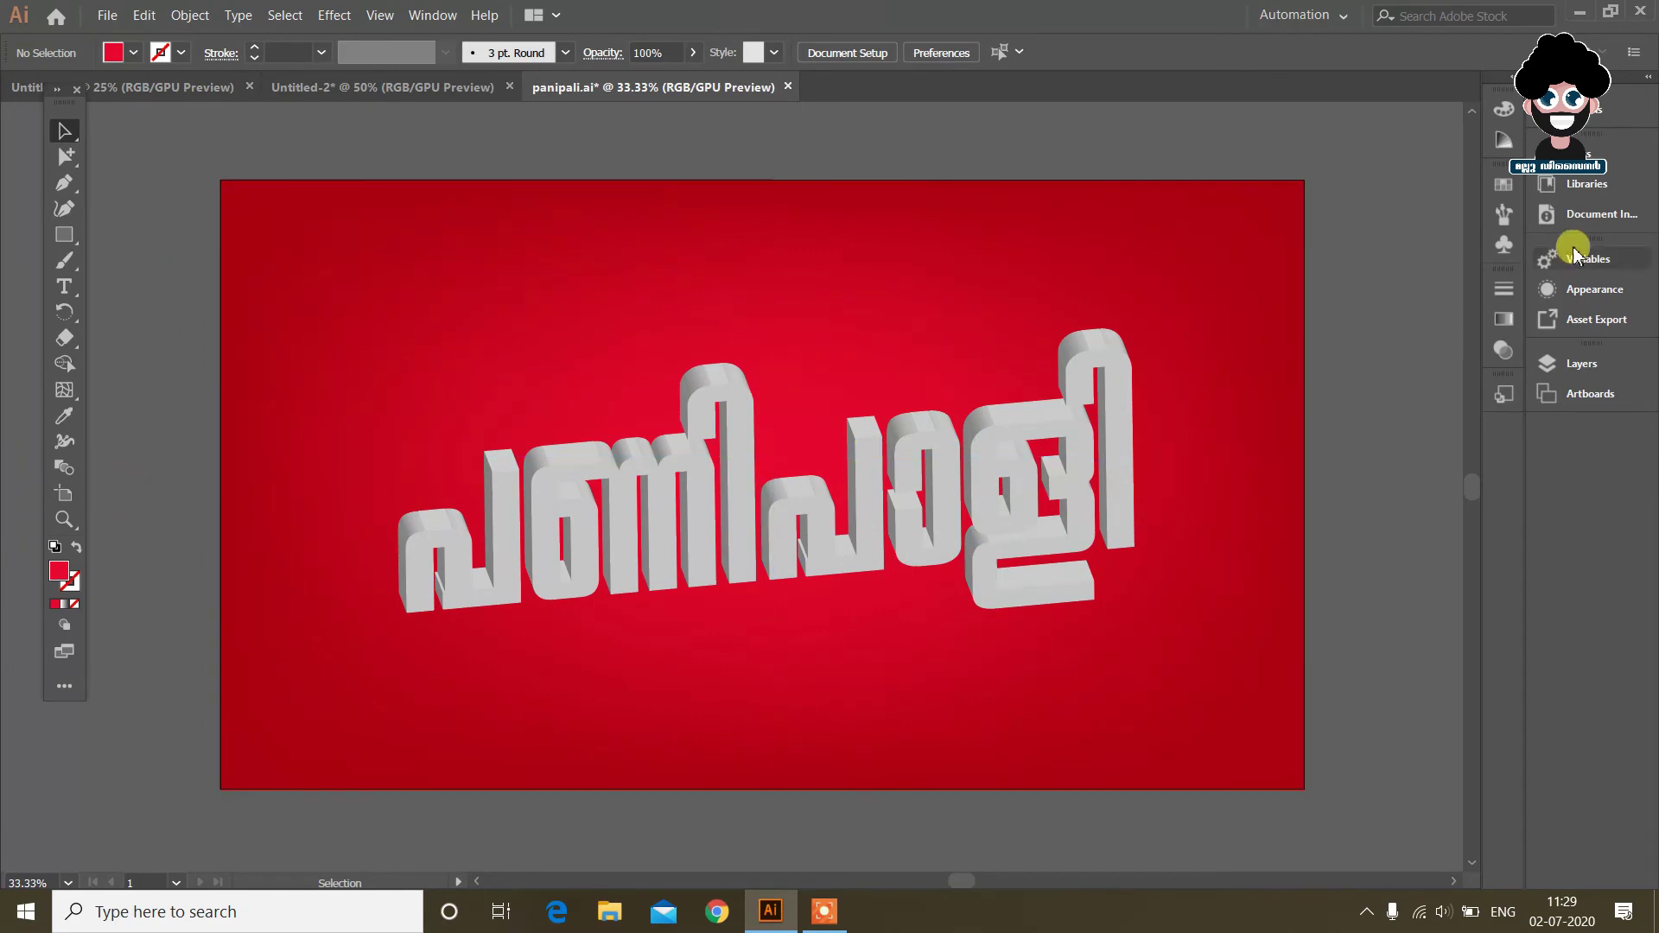
left_click(583, 542)
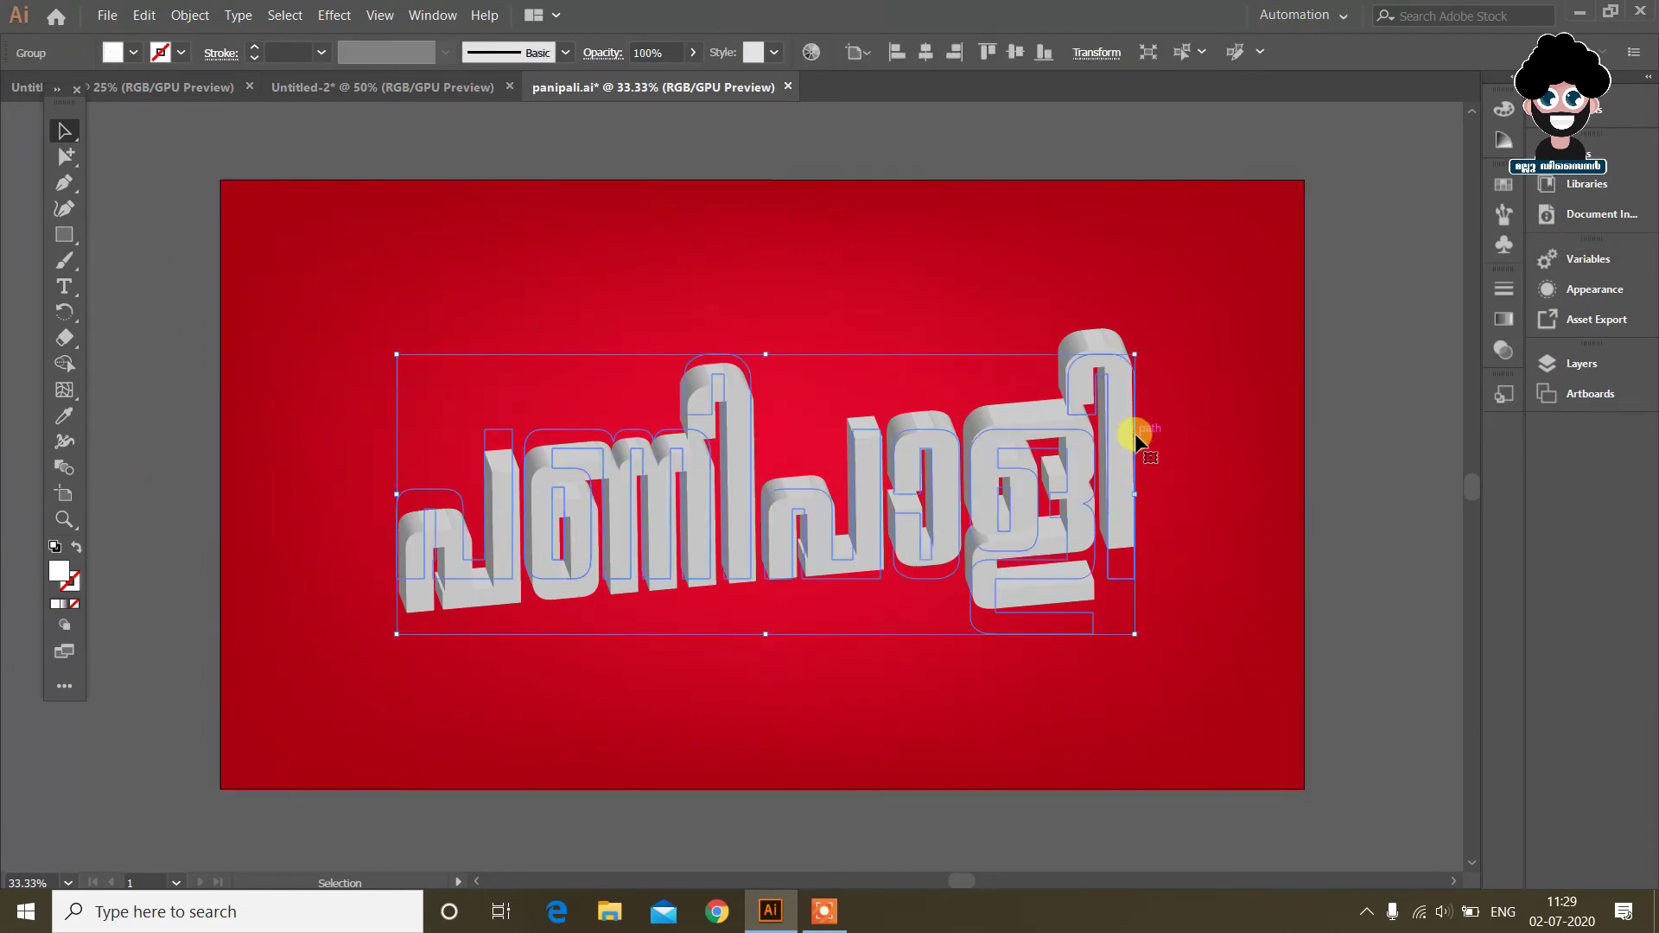